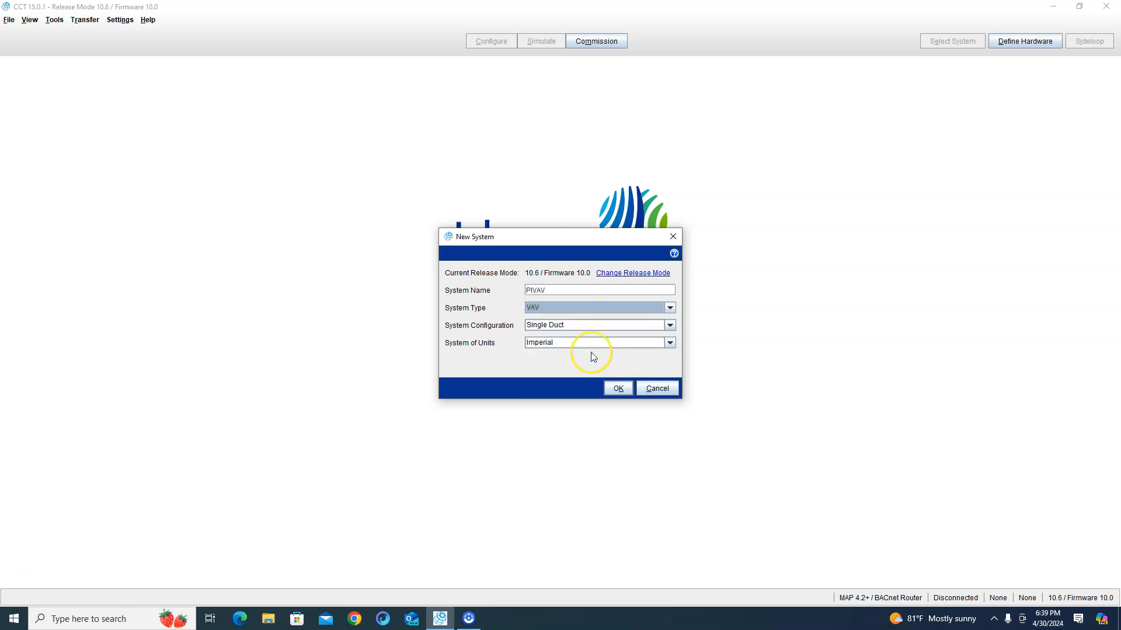
pyautogui.click(586, 325)
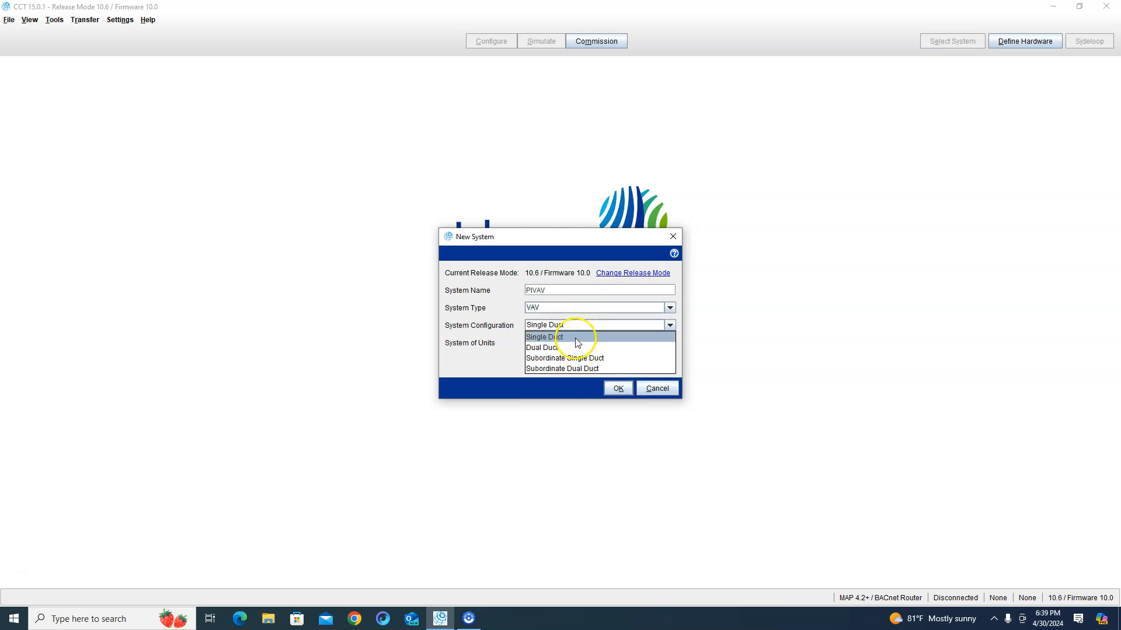
pyautogui.click(575, 337)
pyautogui.click(618, 389)
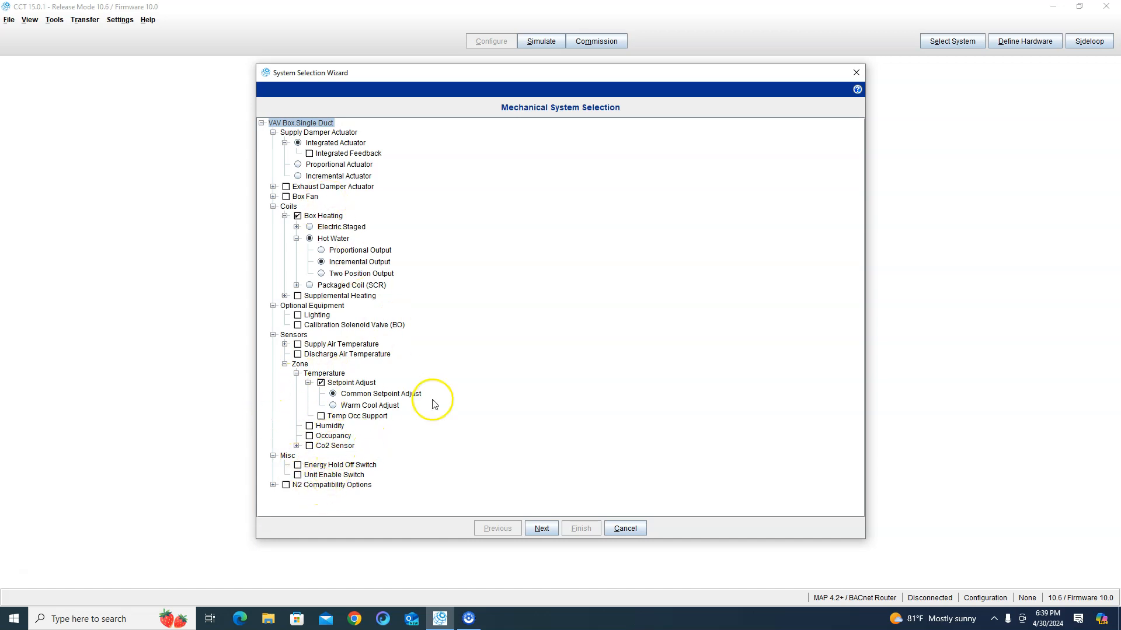
pyautogui.click(541, 528)
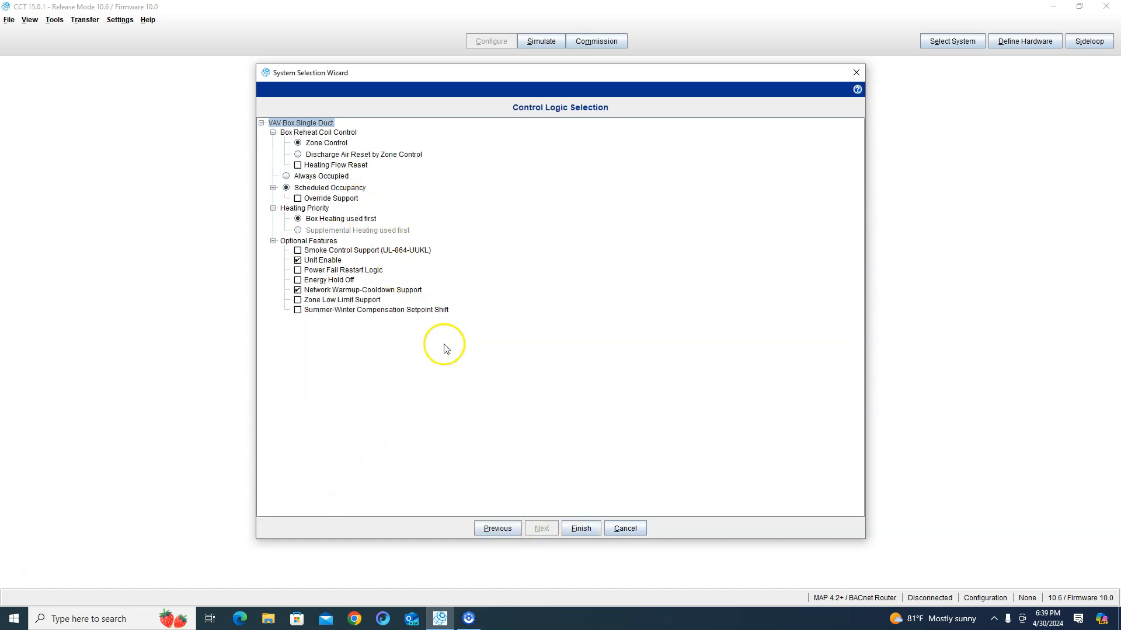
pyautogui.click(626, 530)
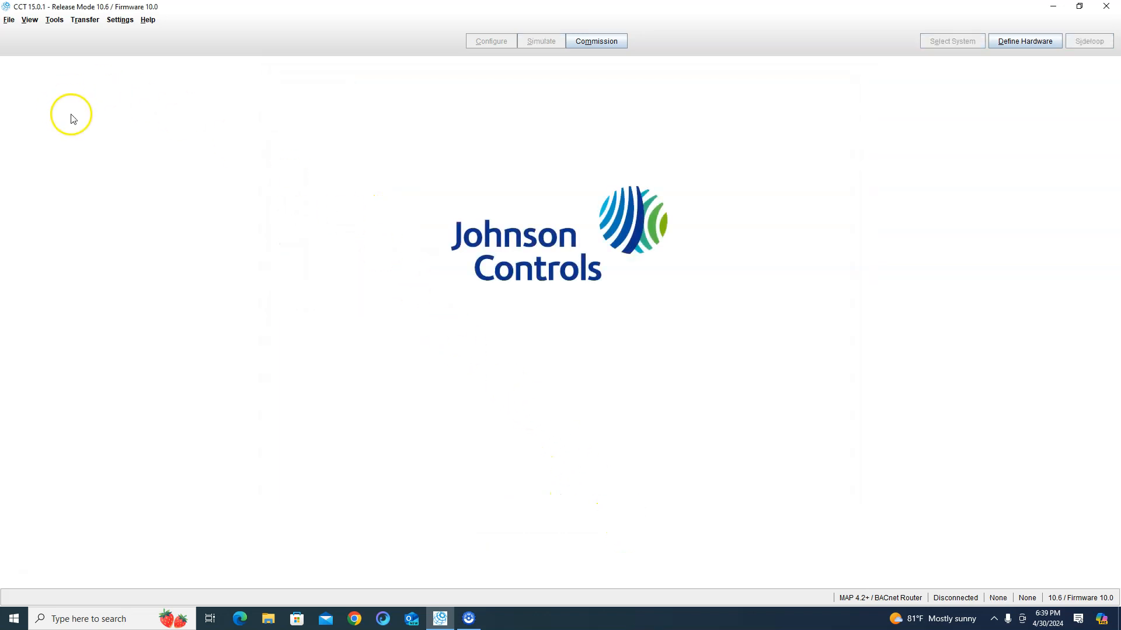
# - Create a new imperial system named PIVAV with the Custom Applications type, leaving all mechanical points unselected
pyautogui.click(10, 21)
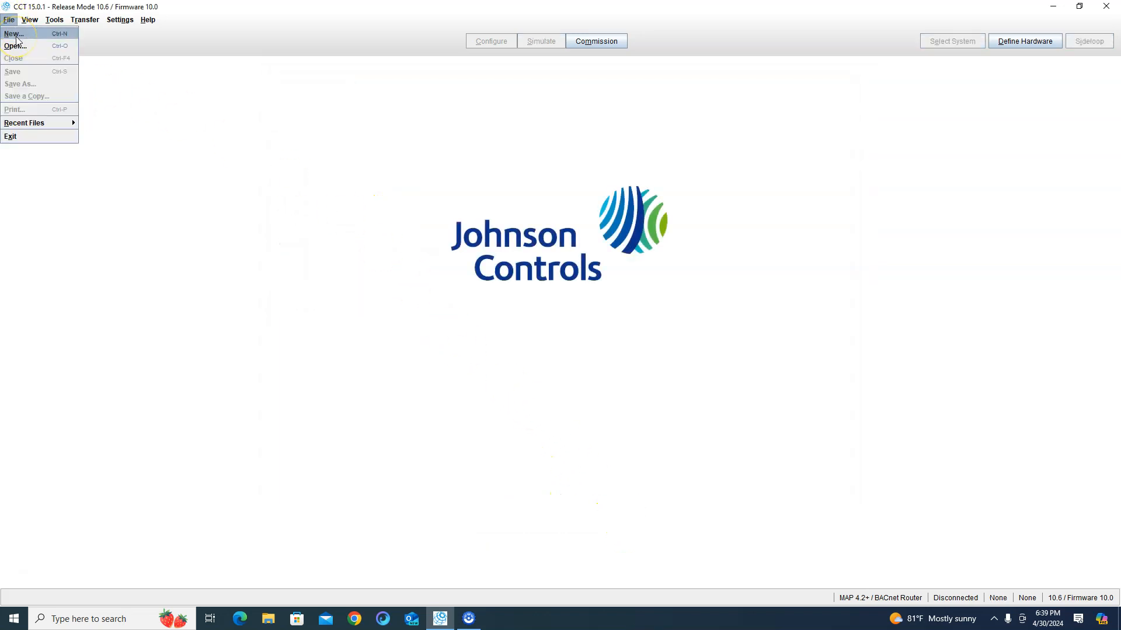
pyautogui.click(14, 34)
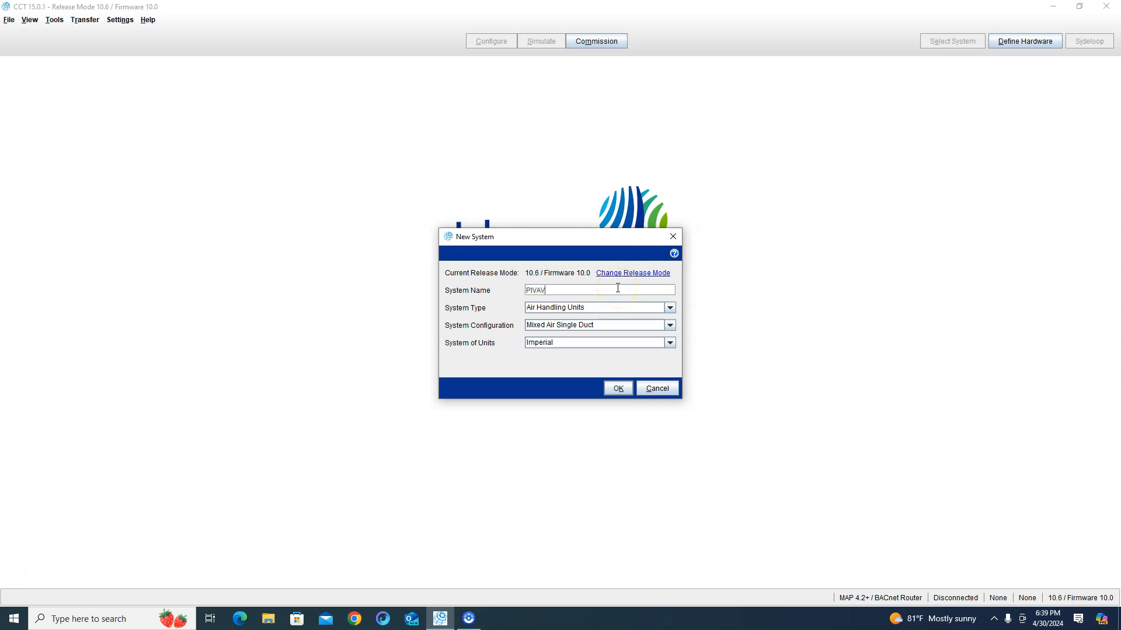
pyautogui.click(615, 310)
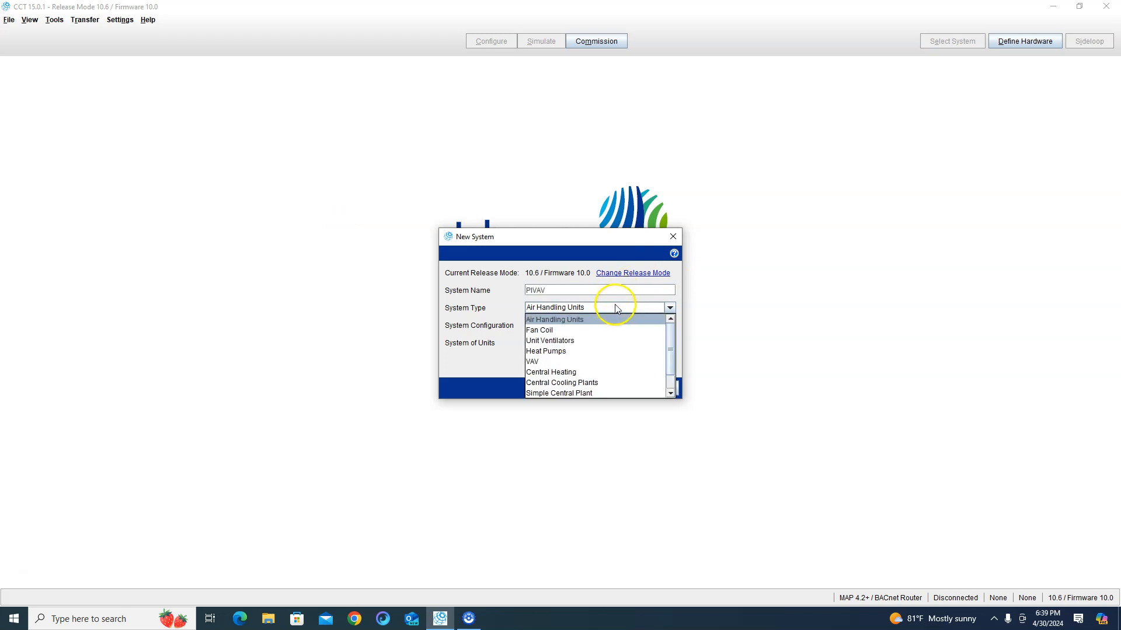
pyautogui.scroll(-1, 601, 386)
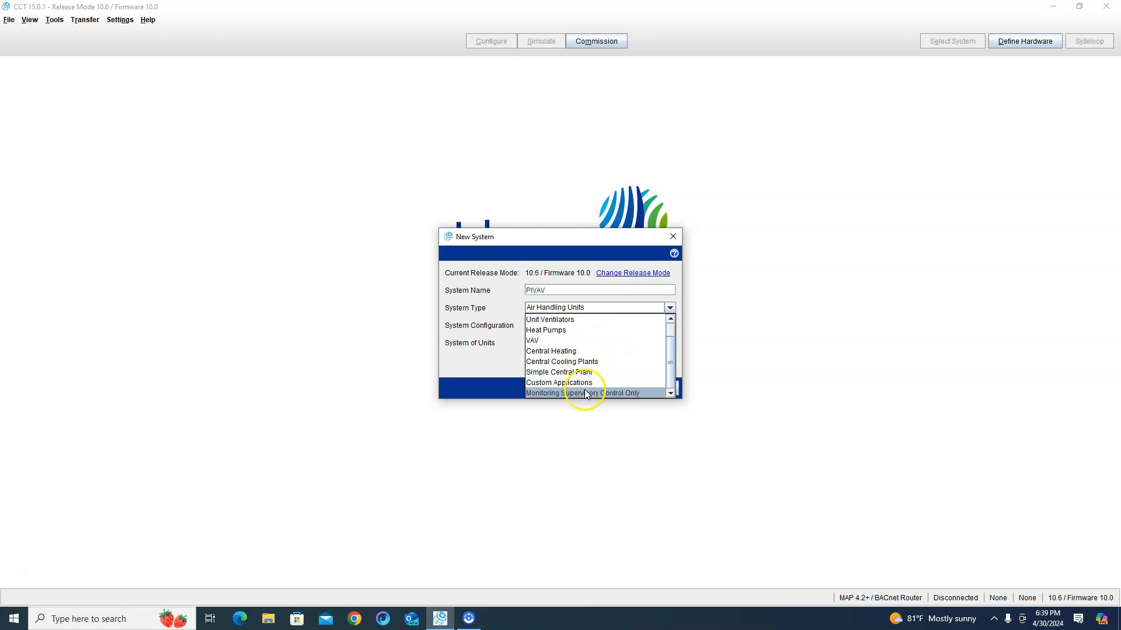
pyautogui.click(587, 382)
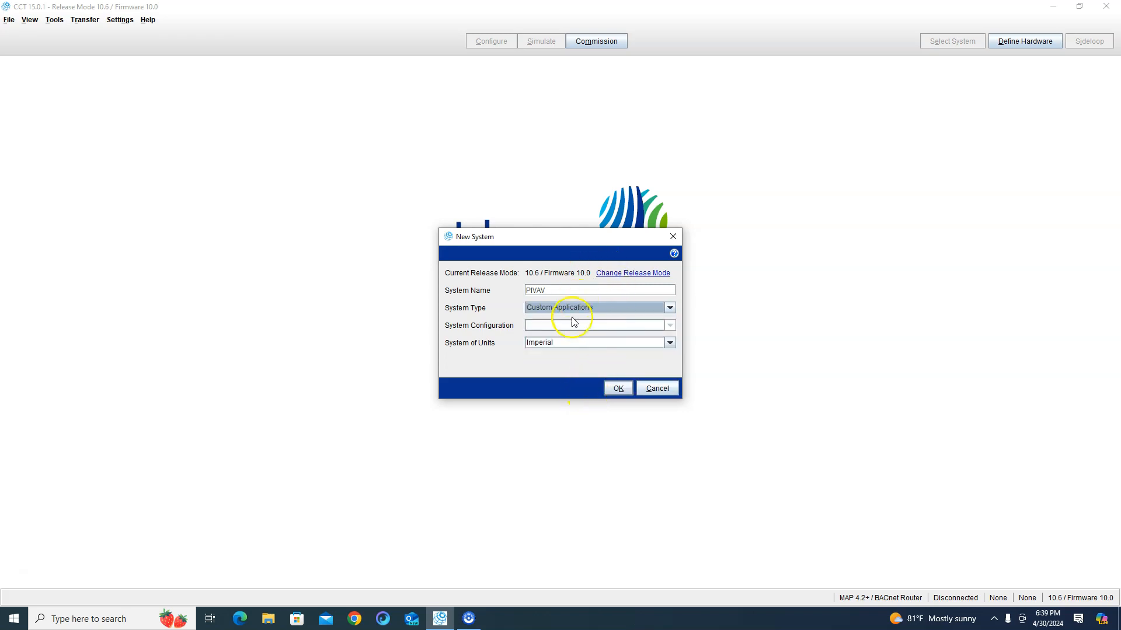
pyautogui.click(606, 385)
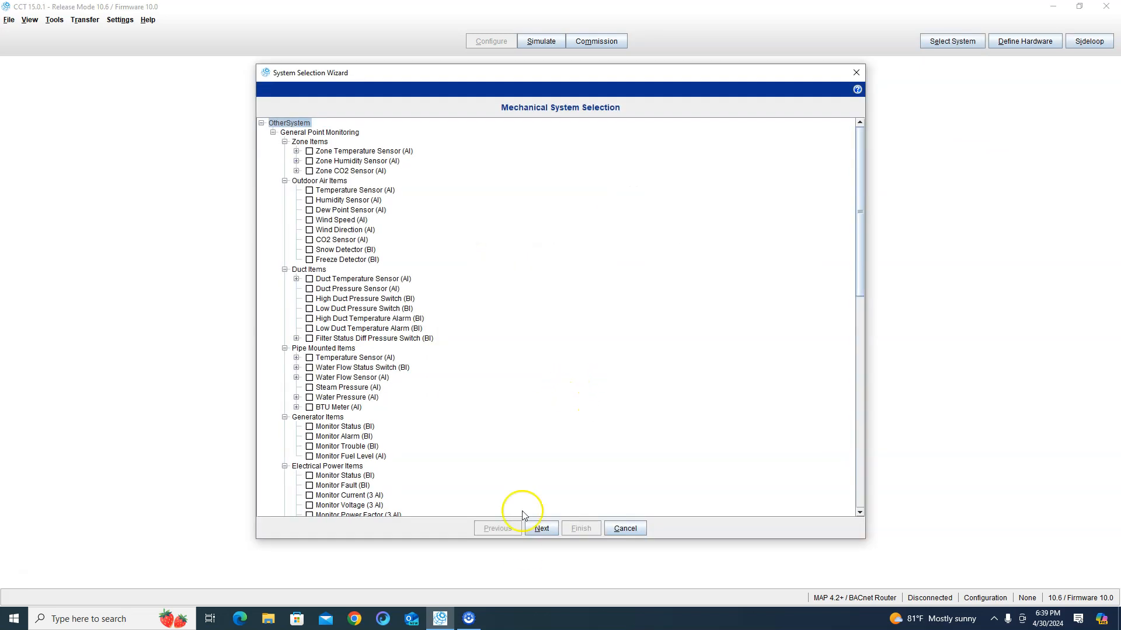
pyautogui.click(537, 529)
pyautogui.click(575, 457)
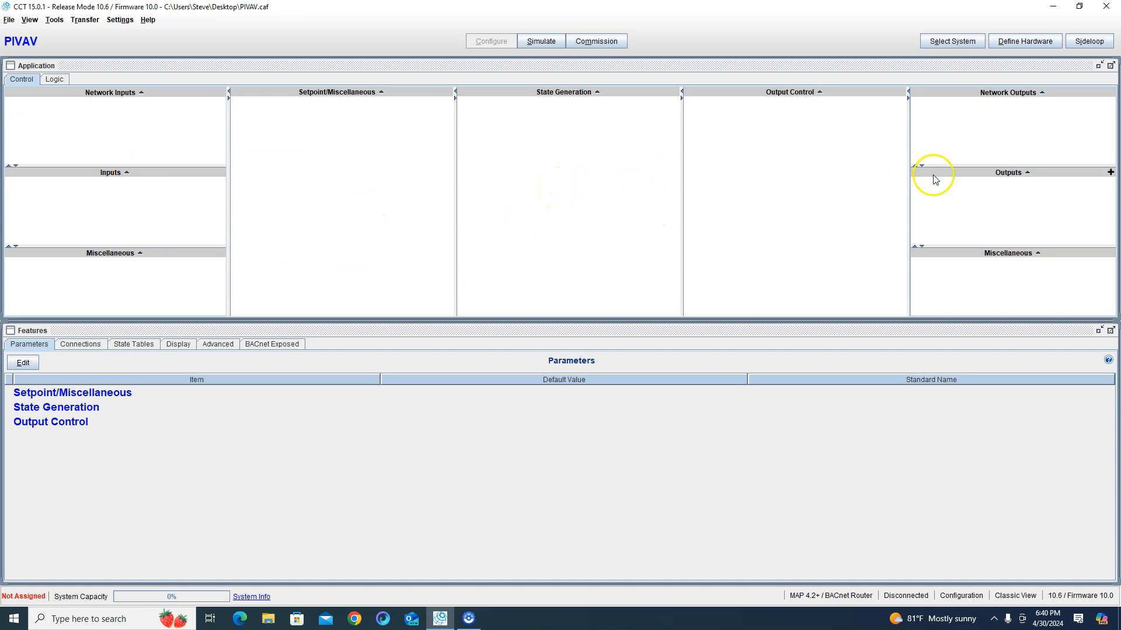
# - Add a direct-acting temperature feedback (PI) sideloop with one input and a proportional actuator, named DamperCMD
pyautogui.click(1089, 42)
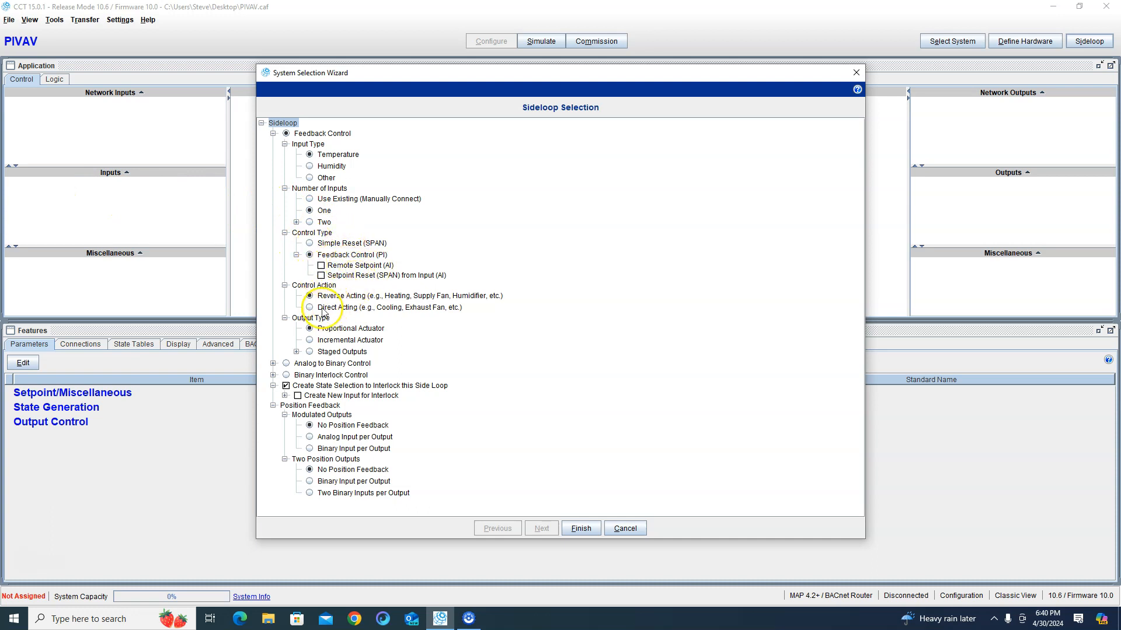
pyautogui.click(325, 309)
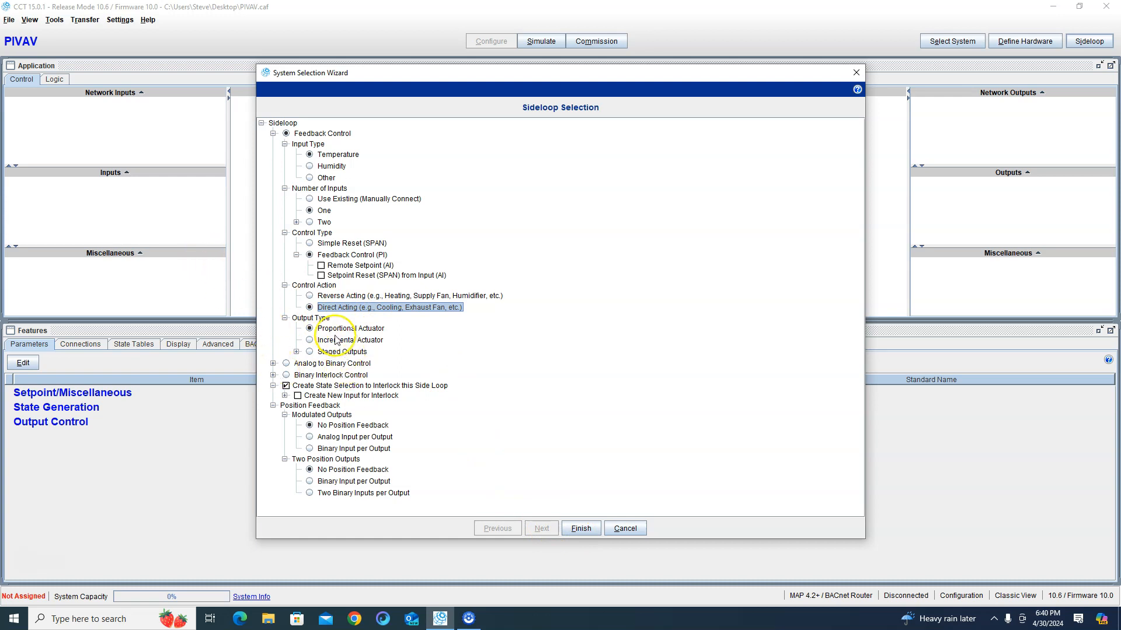
pyautogui.click(577, 529)
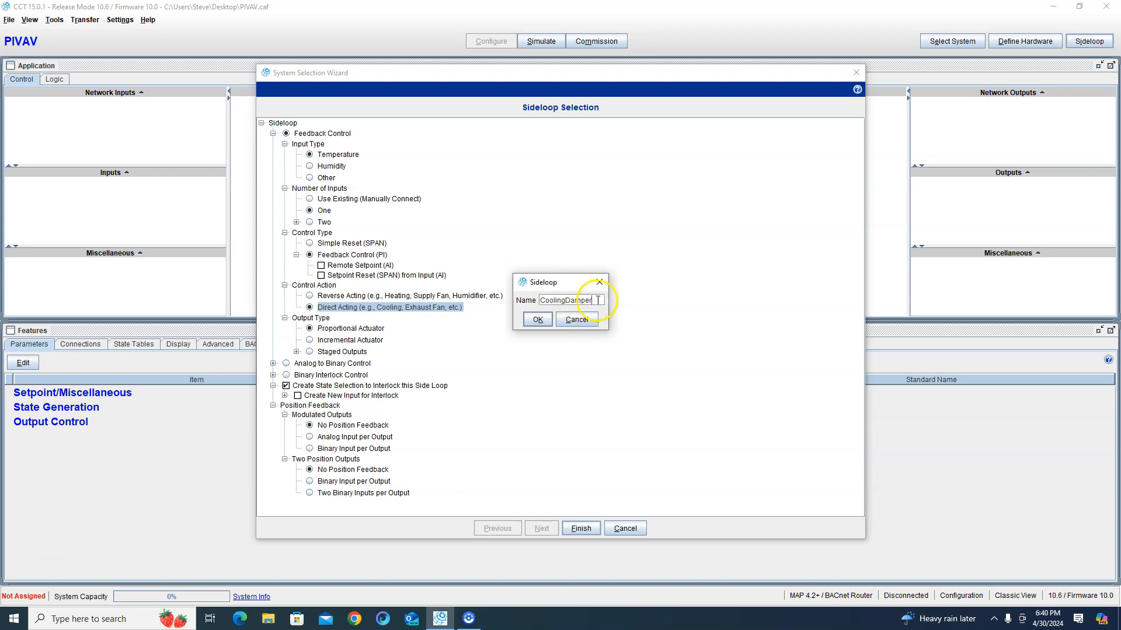
pyautogui.moveTo(598, 300); pyautogui.dragTo(488, 284)
pyautogui.click(527, 315)
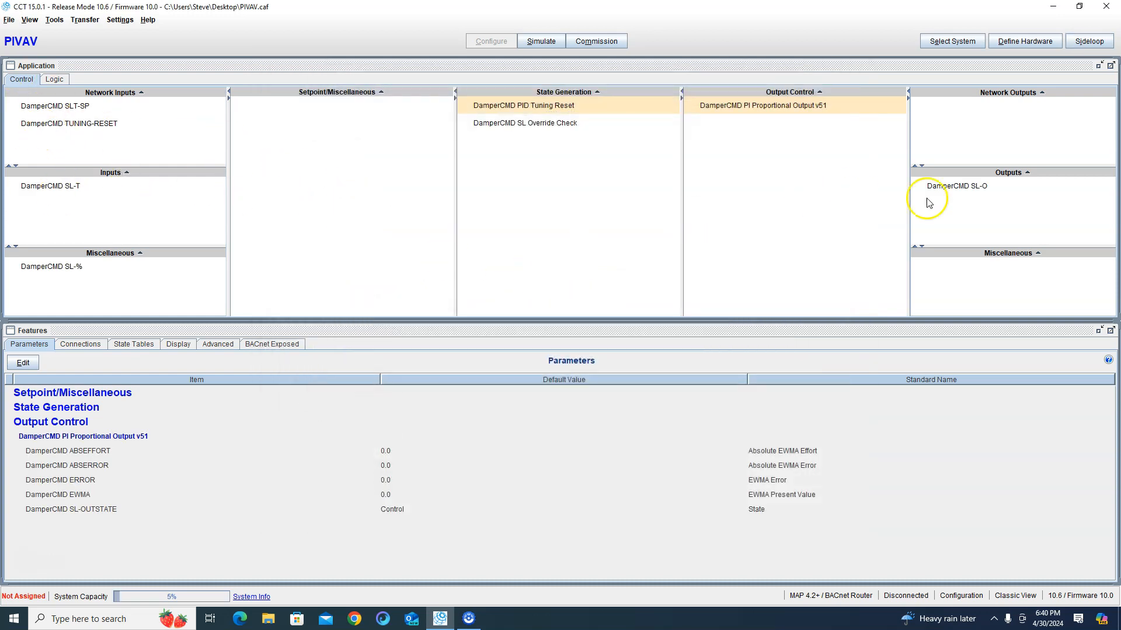
# - Filter the output modules for damper and add the Supply Air Damper Output_PAO_Integrated point, DPR-O
pyautogui.click(972, 188)
pyautogui.click(1111, 172)
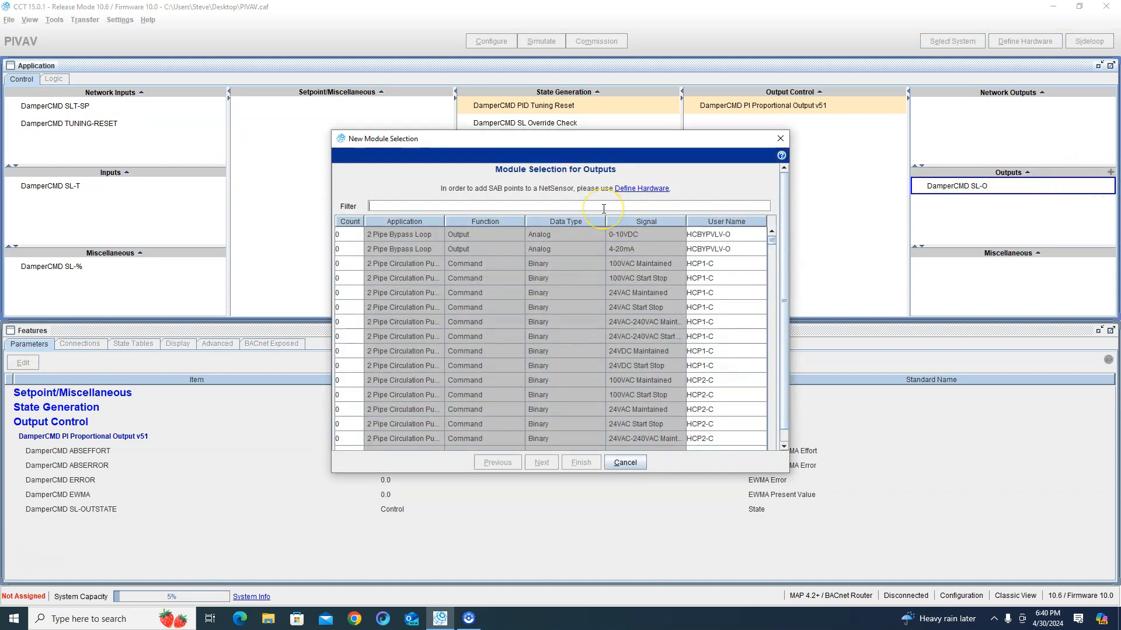
pyautogui.write('damper')
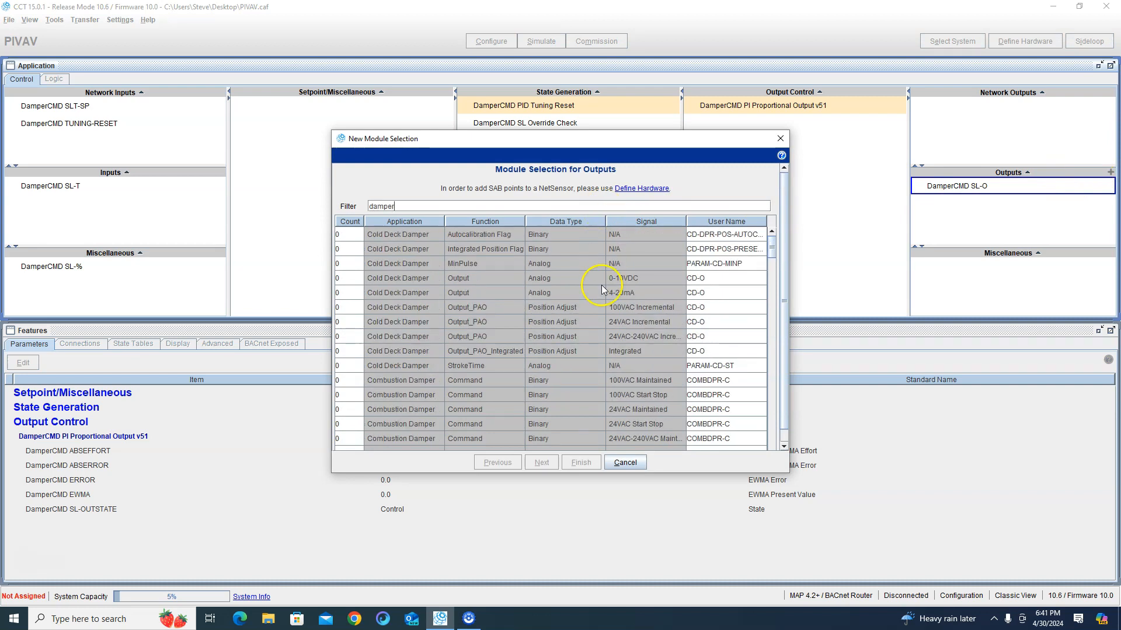
pyautogui.scroll(-20, 601, 292)
pyautogui.scroll(-18, 565, 358)
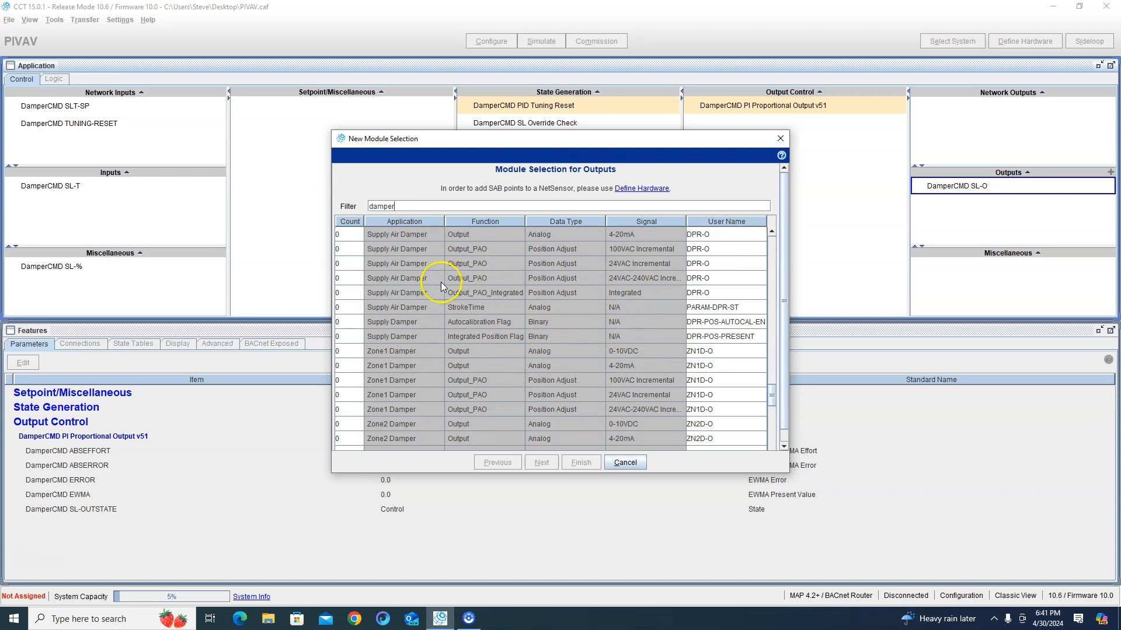
pyautogui.click(363, 292)
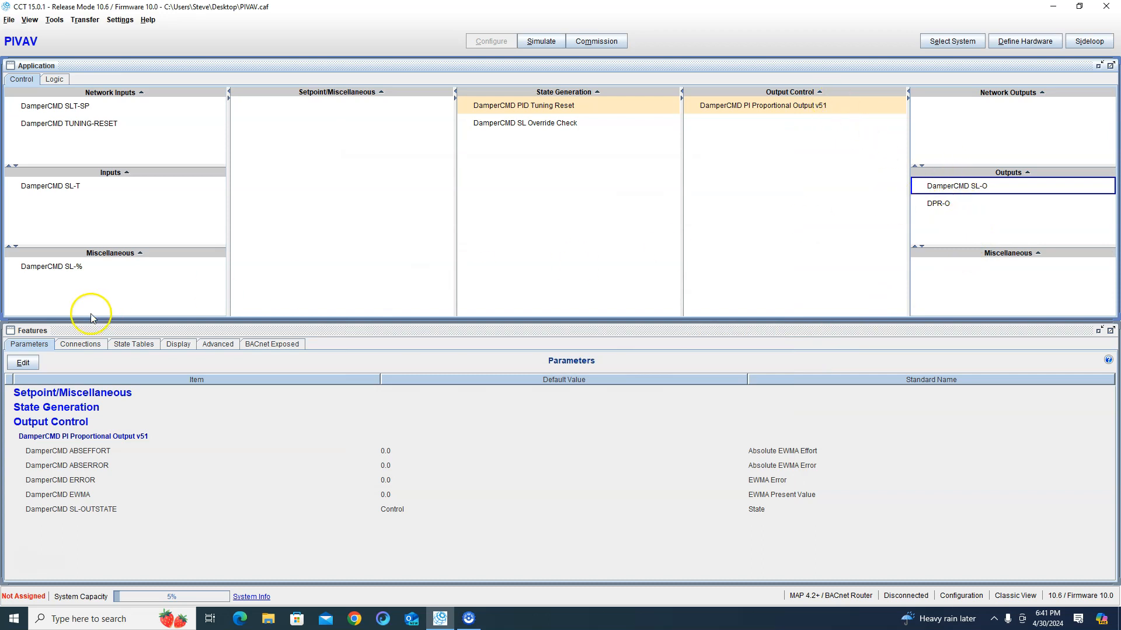
# - Connect the Percent Cmd output of the DamperCMD PI Proportional Output block to DPR-O
pyautogui.click(82, 345)
pyautogui.click(144, 402)
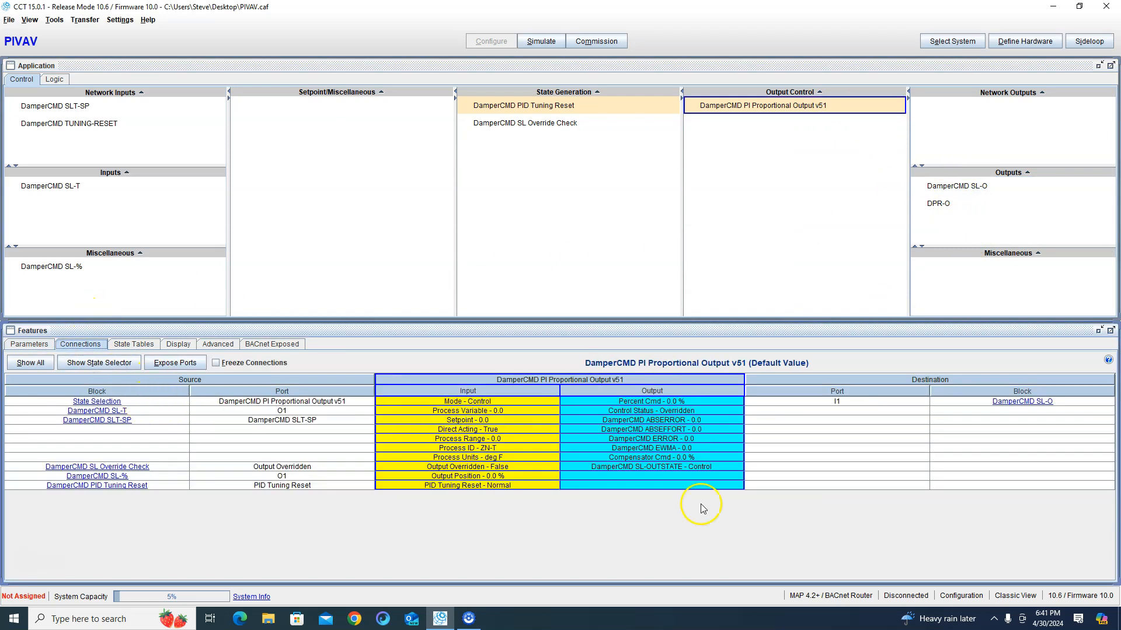
pyautogui.rightClick(737, 407)
pyautogui.click(768, 411)
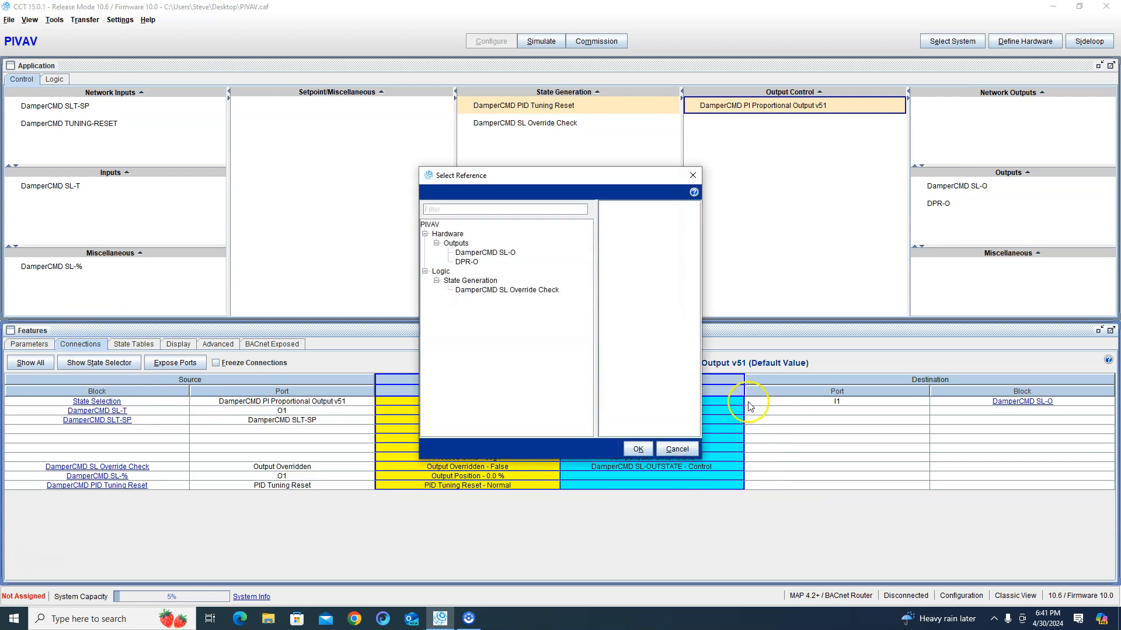
pyautogui.click(467, 261)
pyautogui.click(638, 450)
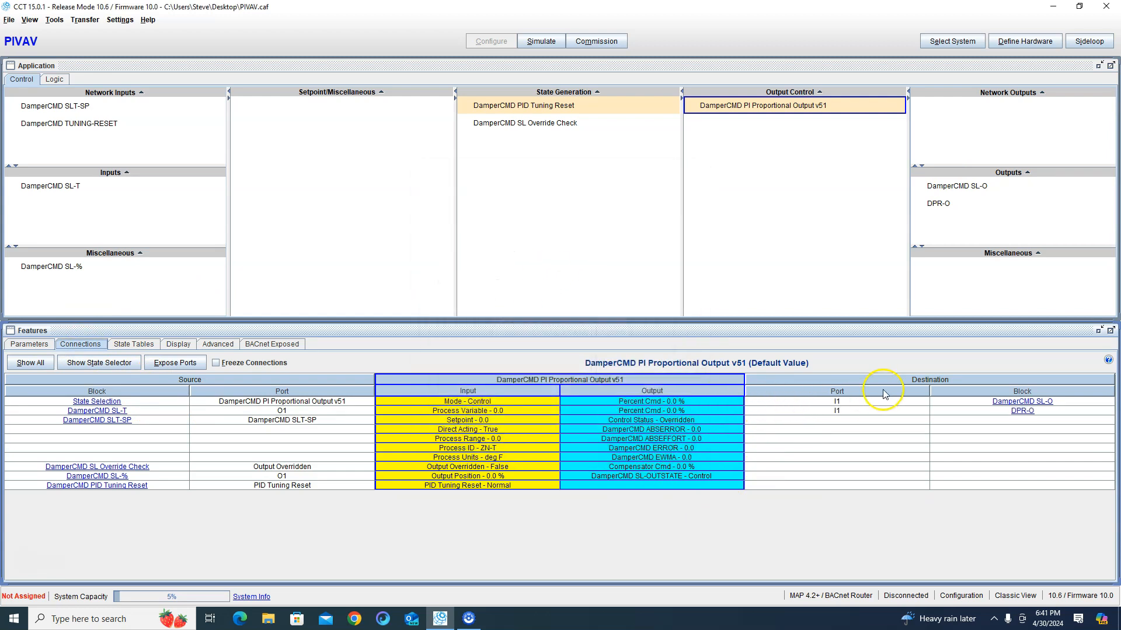
# - Delete the DamperCMD SL-O output along with its linked SL-% input, and check the PI block's remaining connections
pyautogui.rightClick(948, 191)
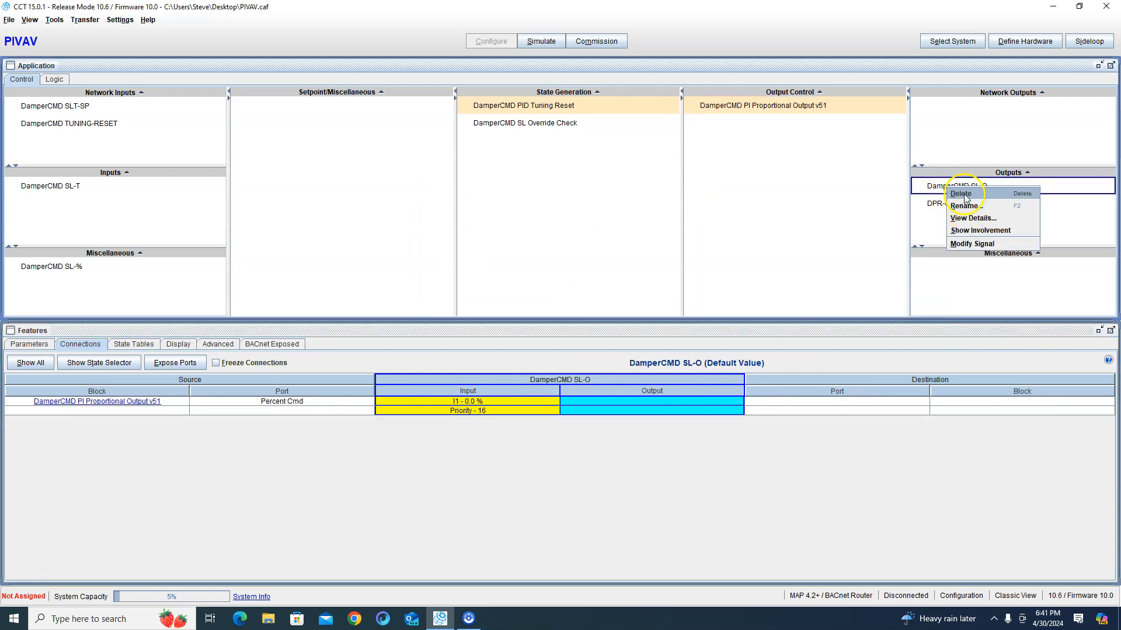
pyautogui.click(951, 203)
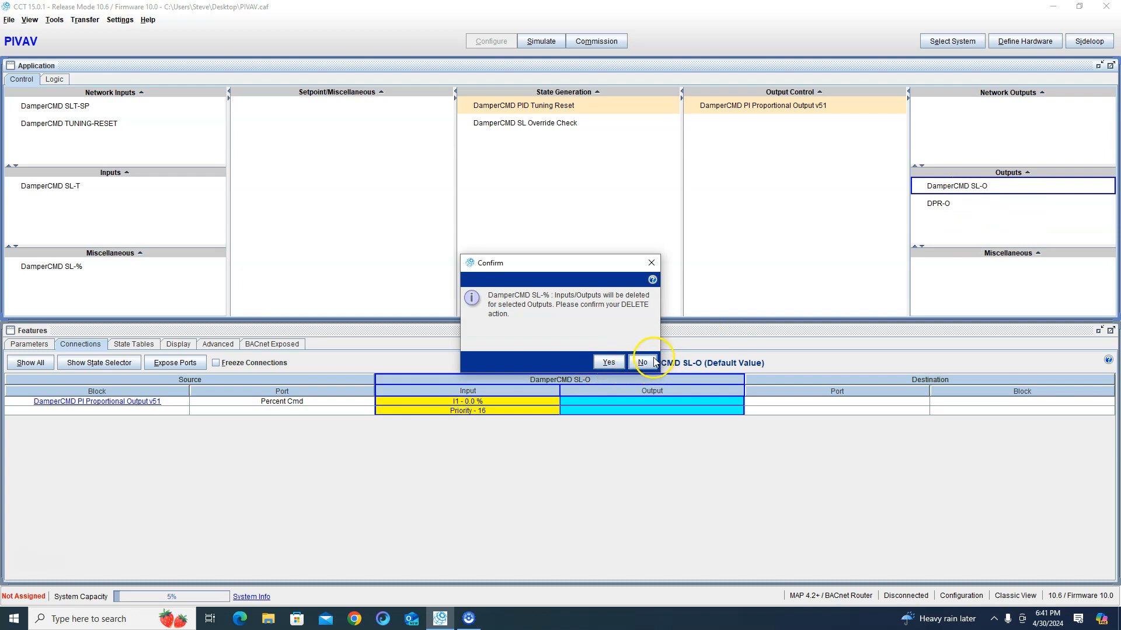
pyautogui.click(607, 363)
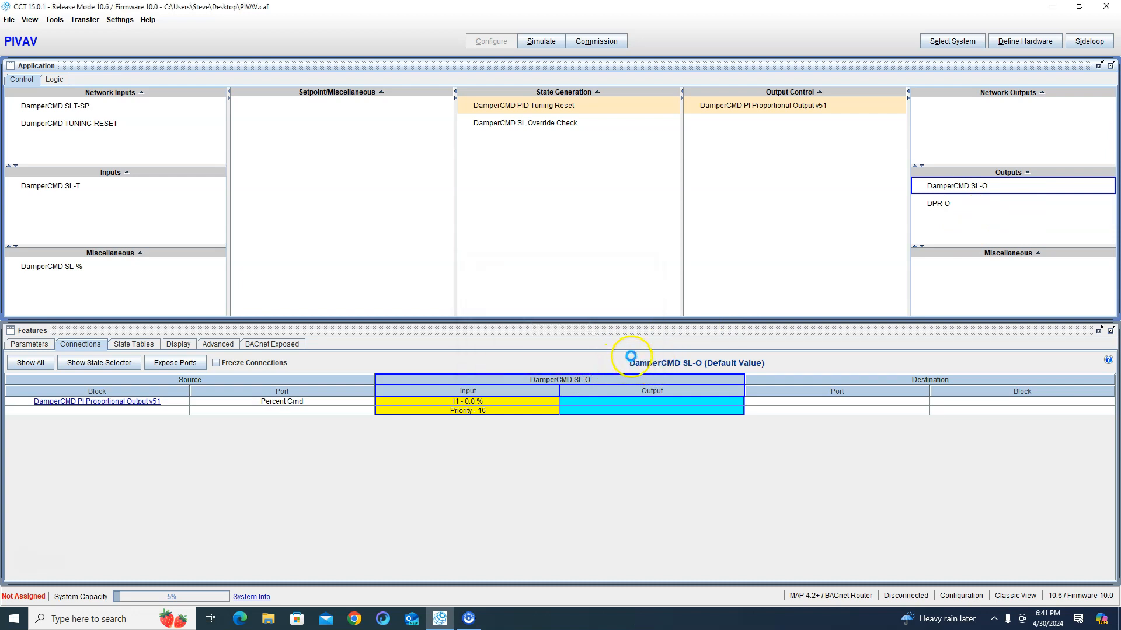
pyautogui.click(785, 107)
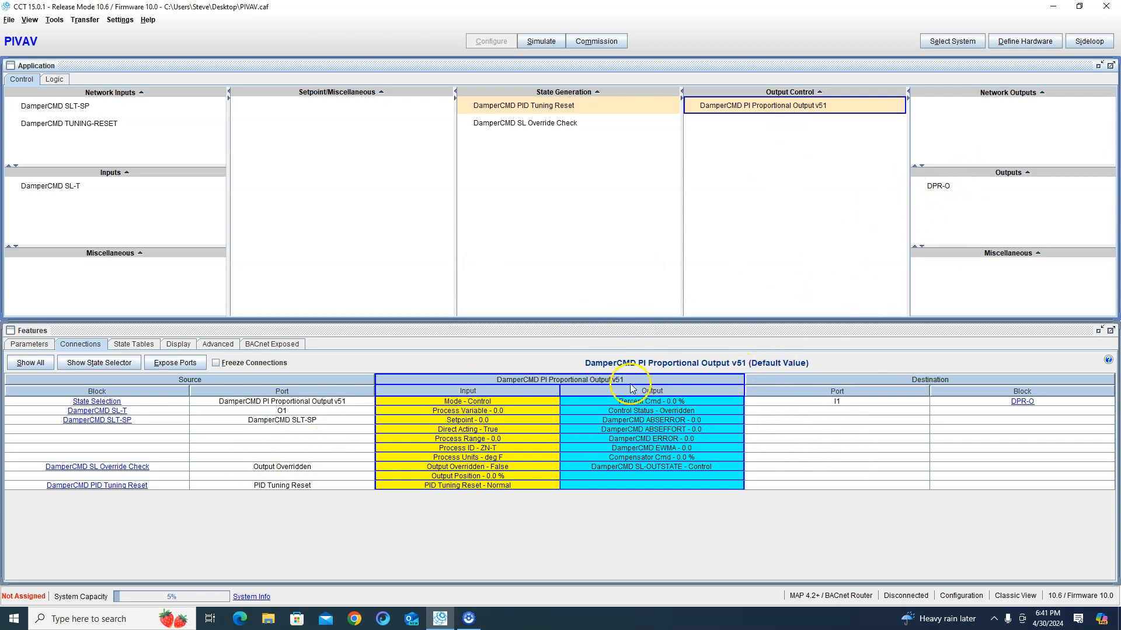
# - Review the signal types available for the DamperCMD SL-T input without changing its signal
pyautogui.rightClick(76, 187)
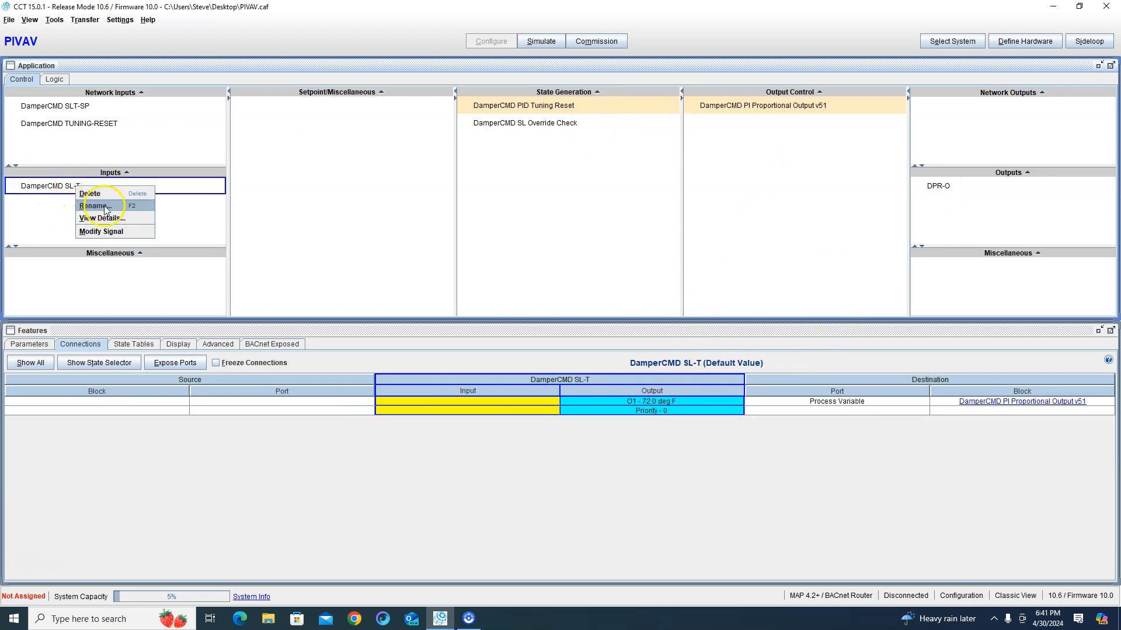
pyautogui.click(119, 233)
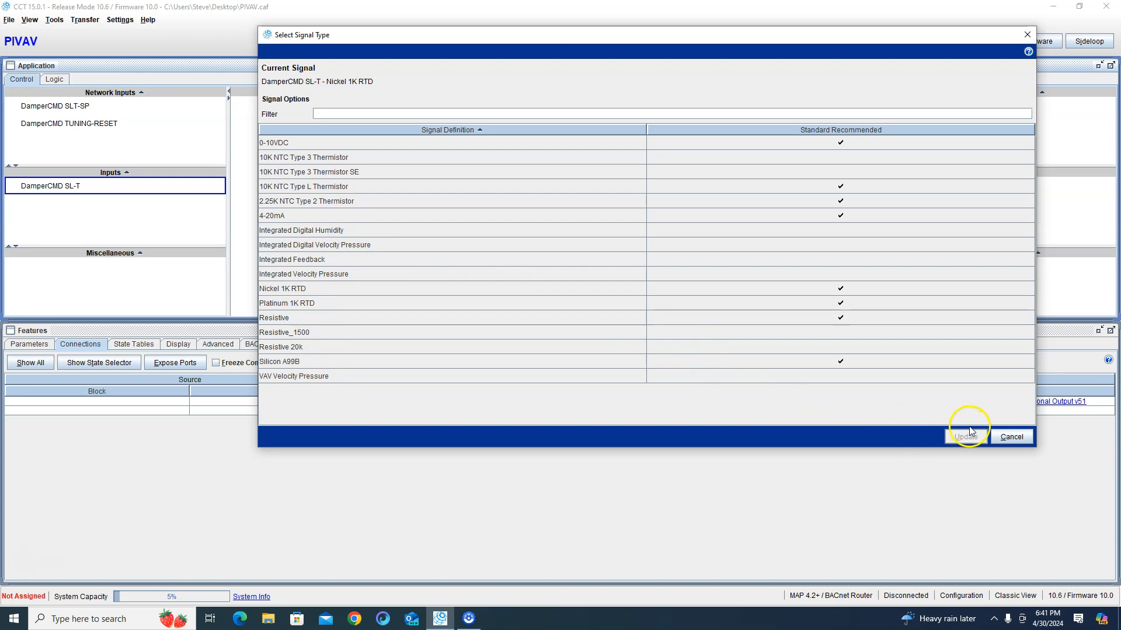
pyautogui.click(1009, 436)
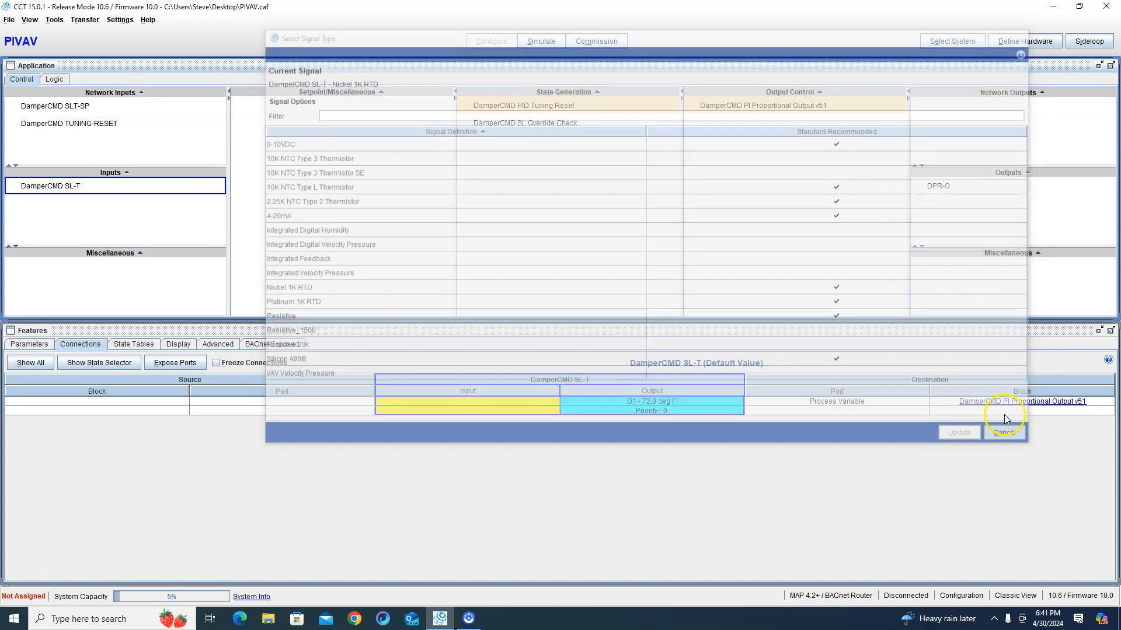
# - Add an NS8000 zone sensor to the SA Bus devices with the Zone Setpoint and Zone Temperature inputs selected
pyautogui.click(1020, 45)
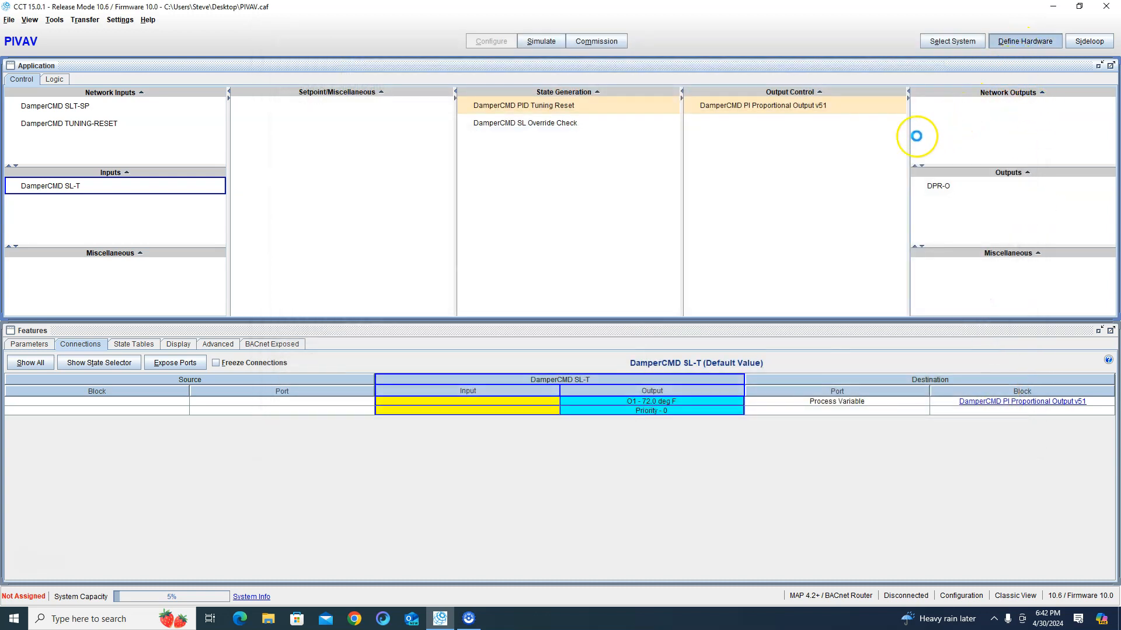
pyautogui.click(722, 231)
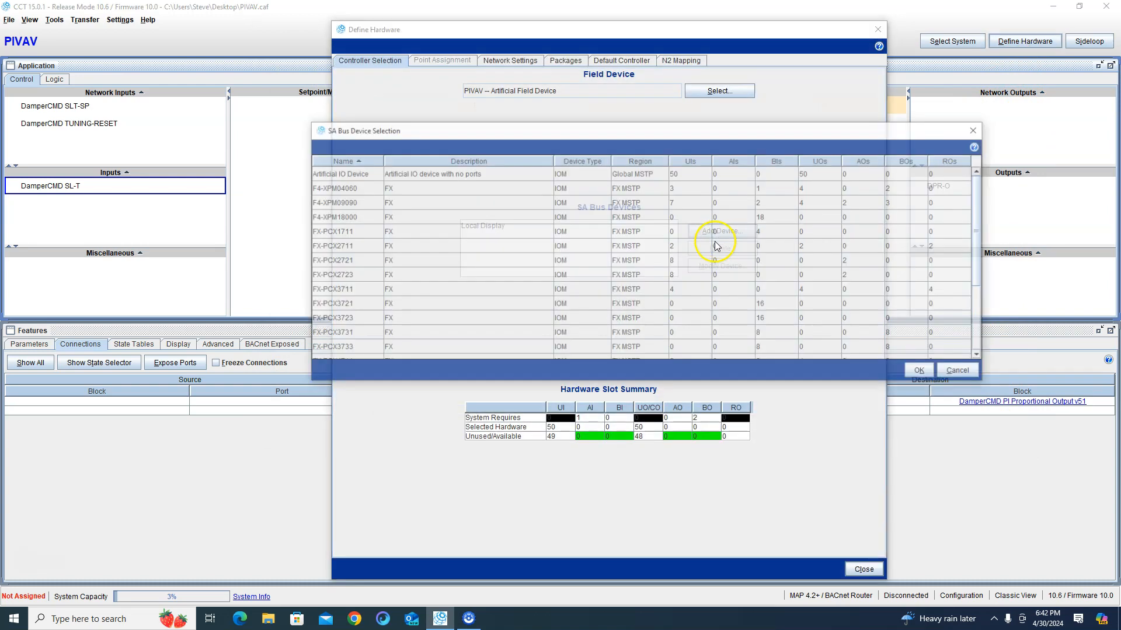
pyautogui.scroll(-3, 395, 307)
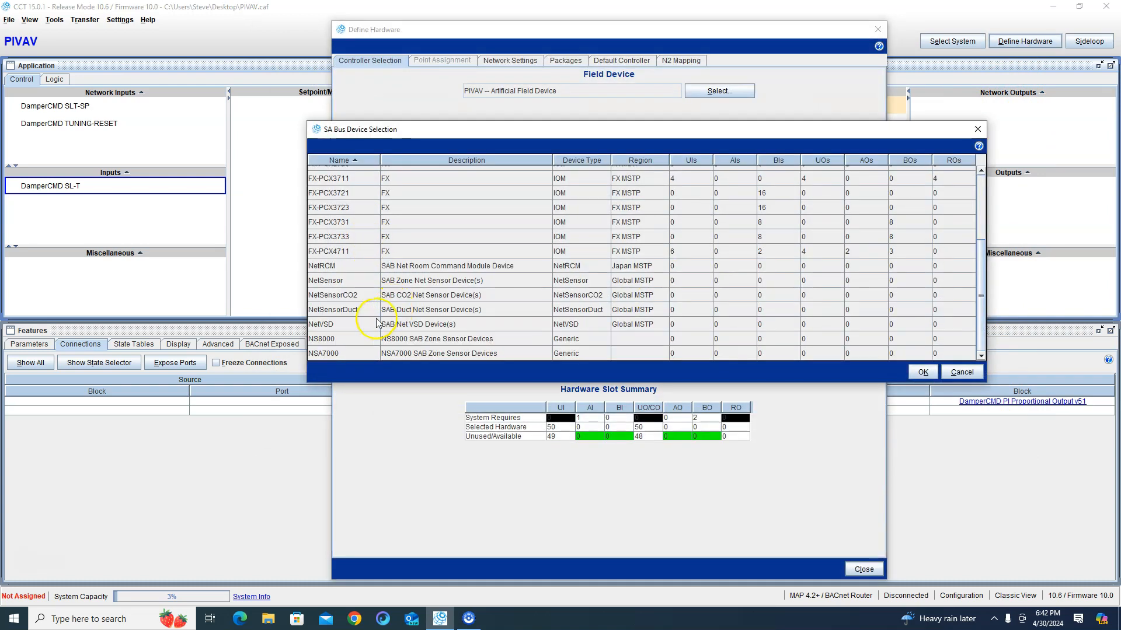
pyautogui.click(402, 340)
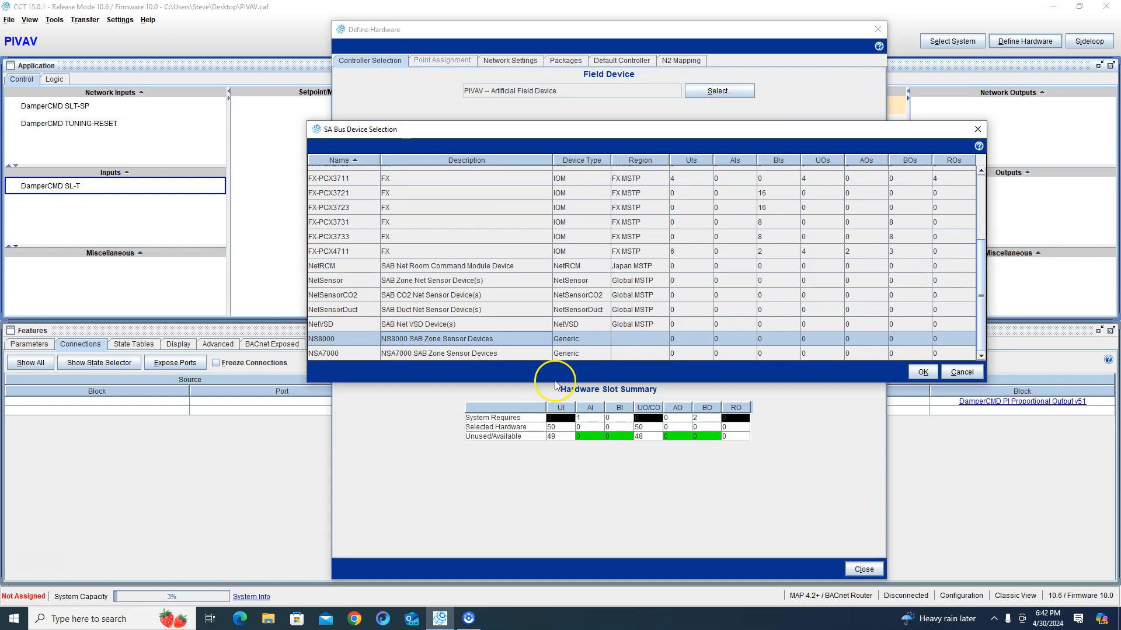
pyautogui.click(922, 373)
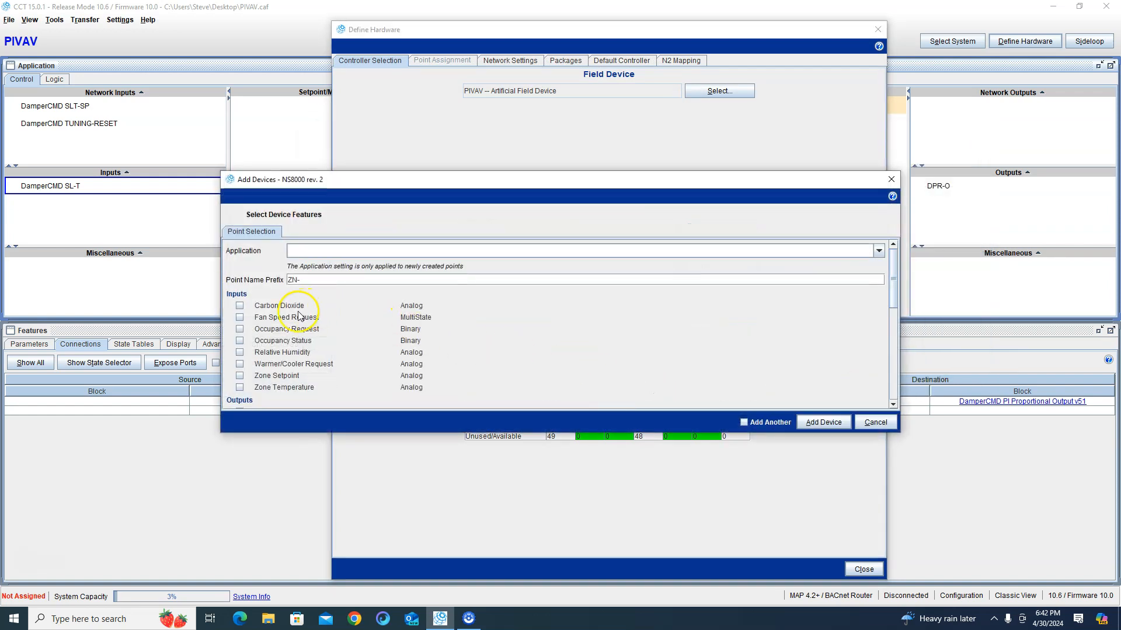
pyautogui.click(240, 376)
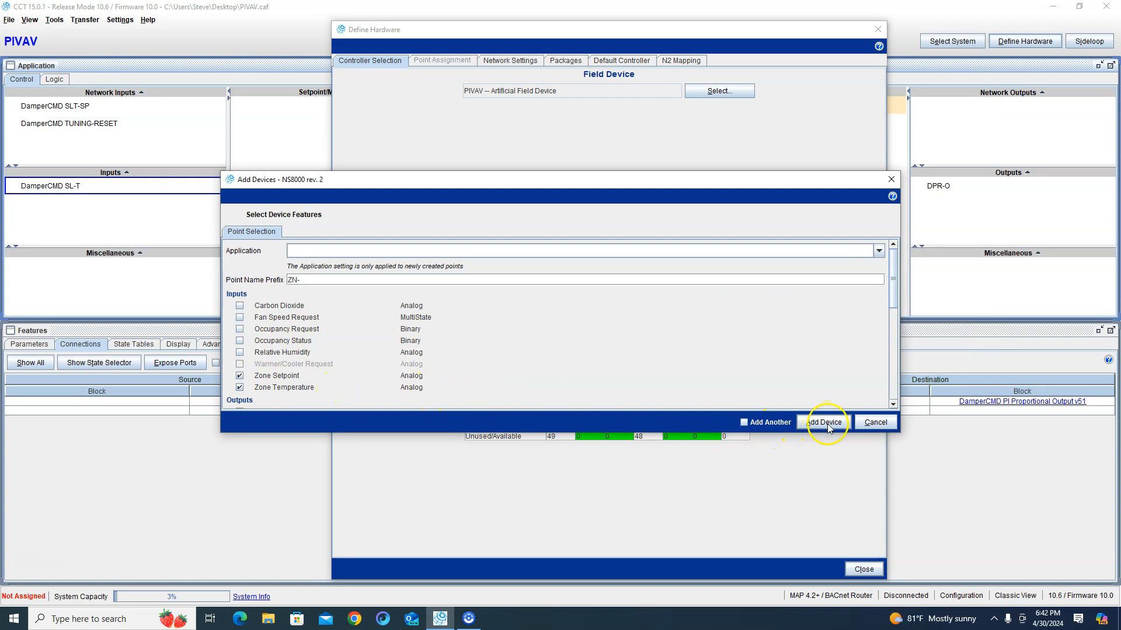
pyautogui.press('Return')
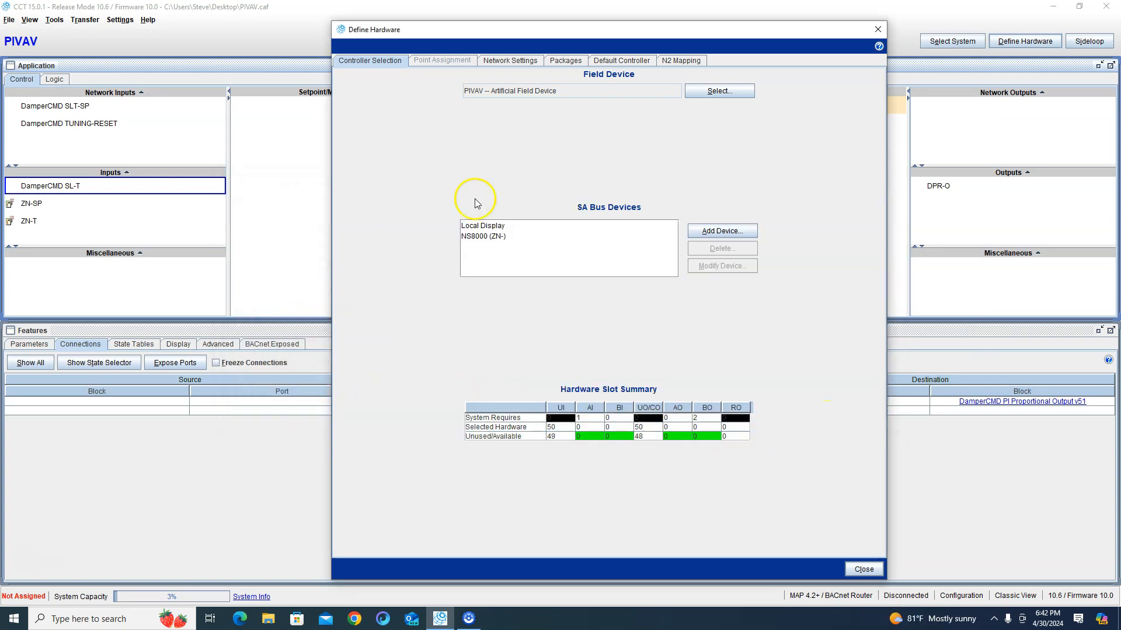
pyautogui.click(877, 29)
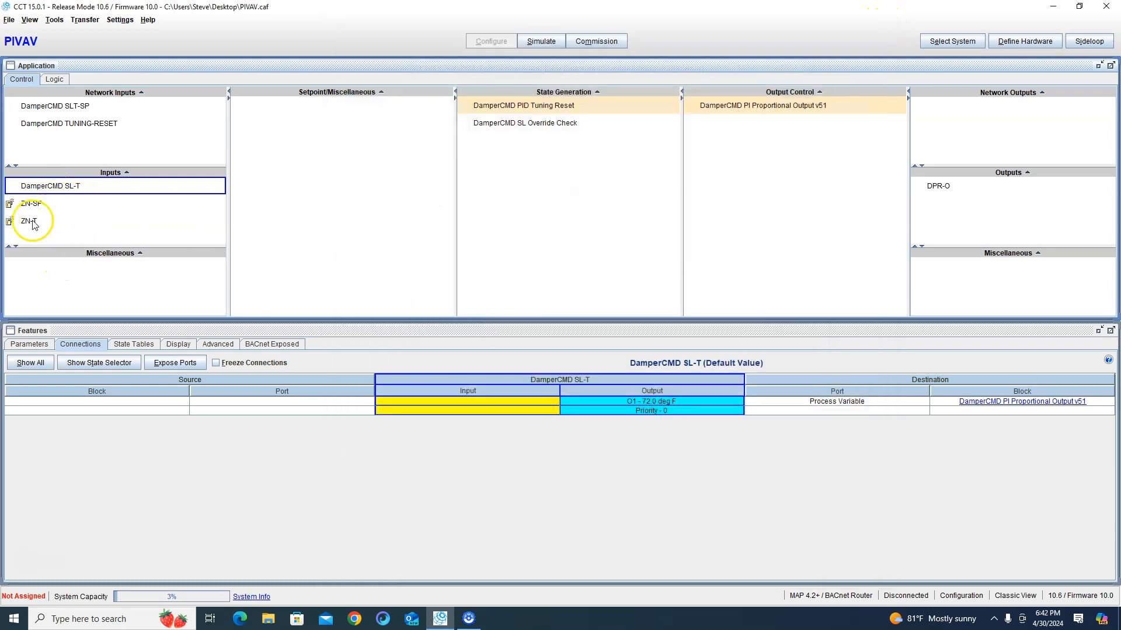
# - Change the Process Variable connection of the DamperCMD PI Proportional Output block to O1 of ZN-T
pyautogui.click(738, 112)
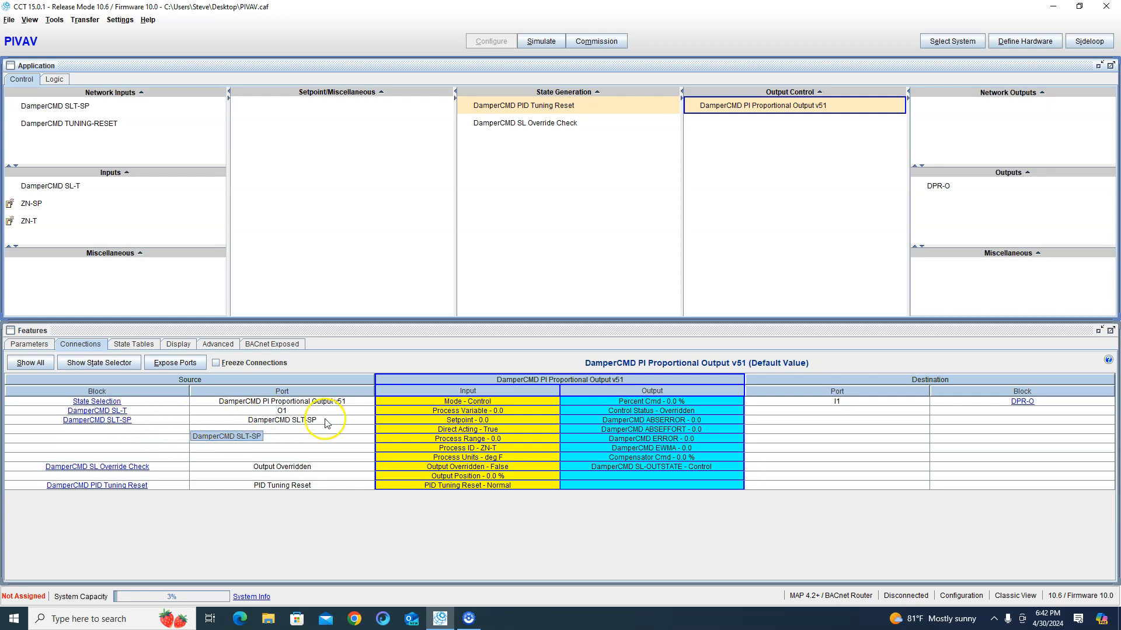
pyautogui.rightClick(416, 416)
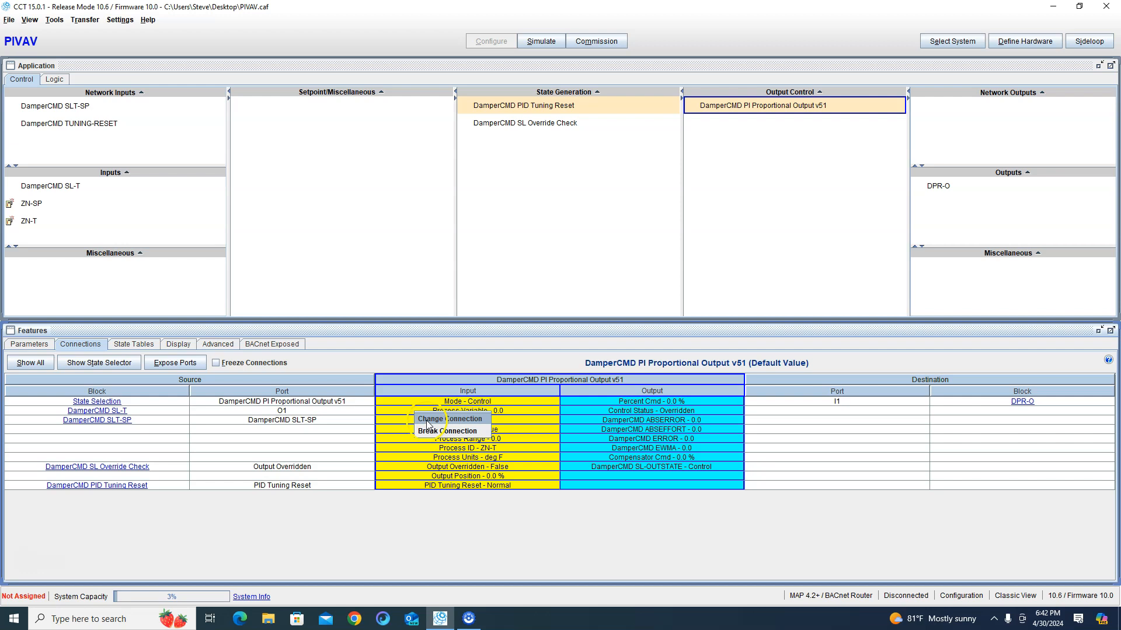
pyautogui.click(449, 420)
pyautogui.click(464, 272)
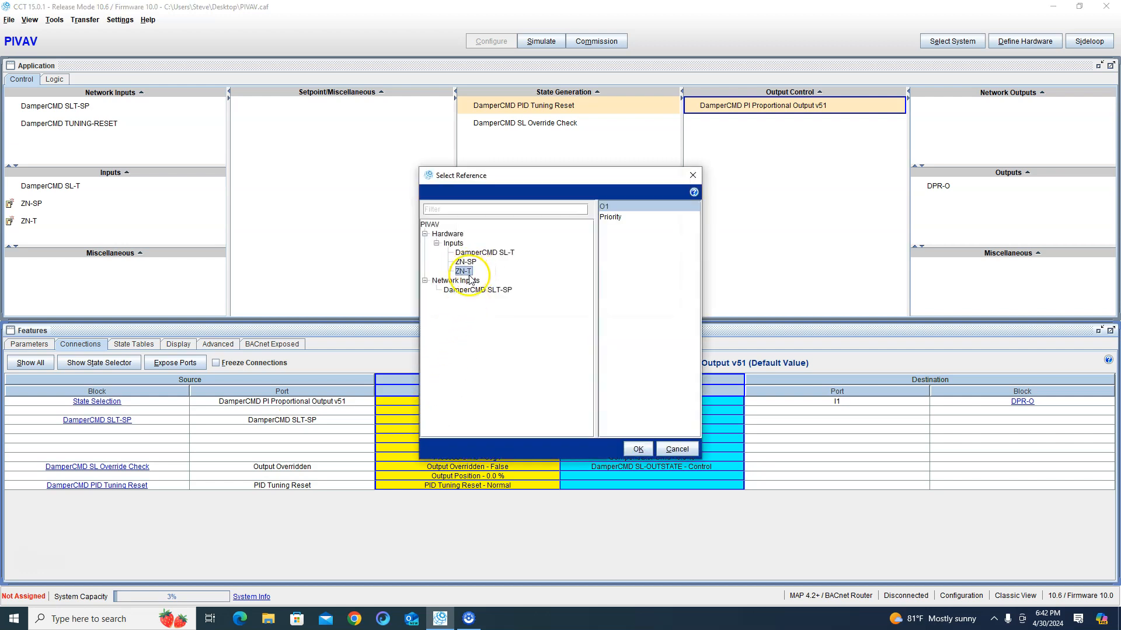
pyautogui.click(638, 449)
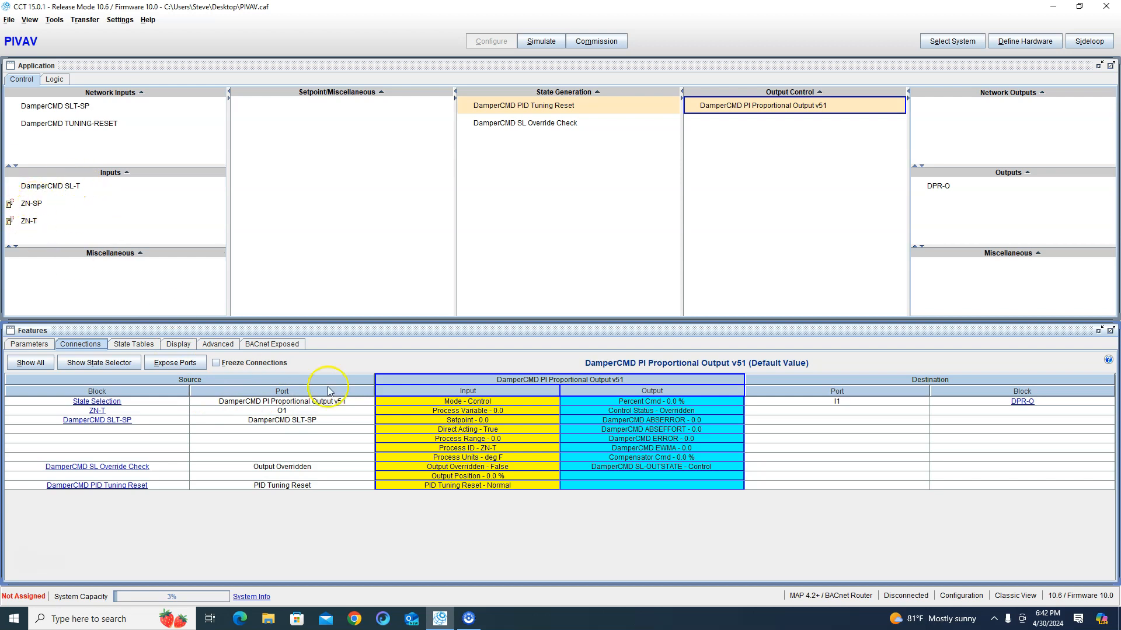
# - Change the Setpoint connection of the DamperCMD PI Proportional Output block to O1 of ZN-SP
pyautogui.rightClick(412, 425)
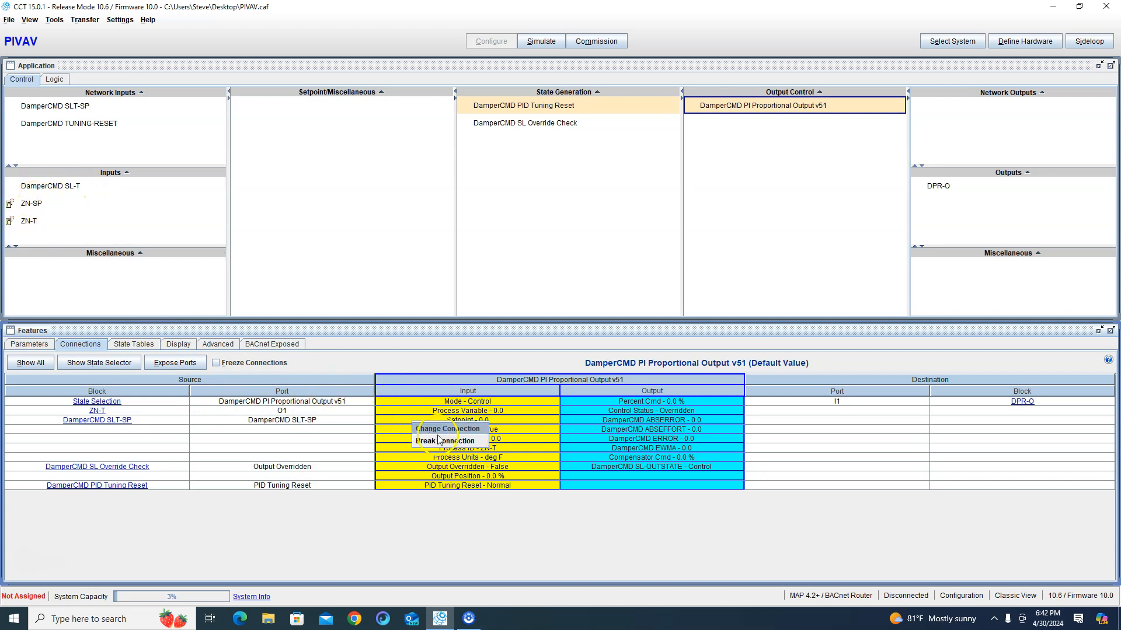
pyautogui.click(439, 430)
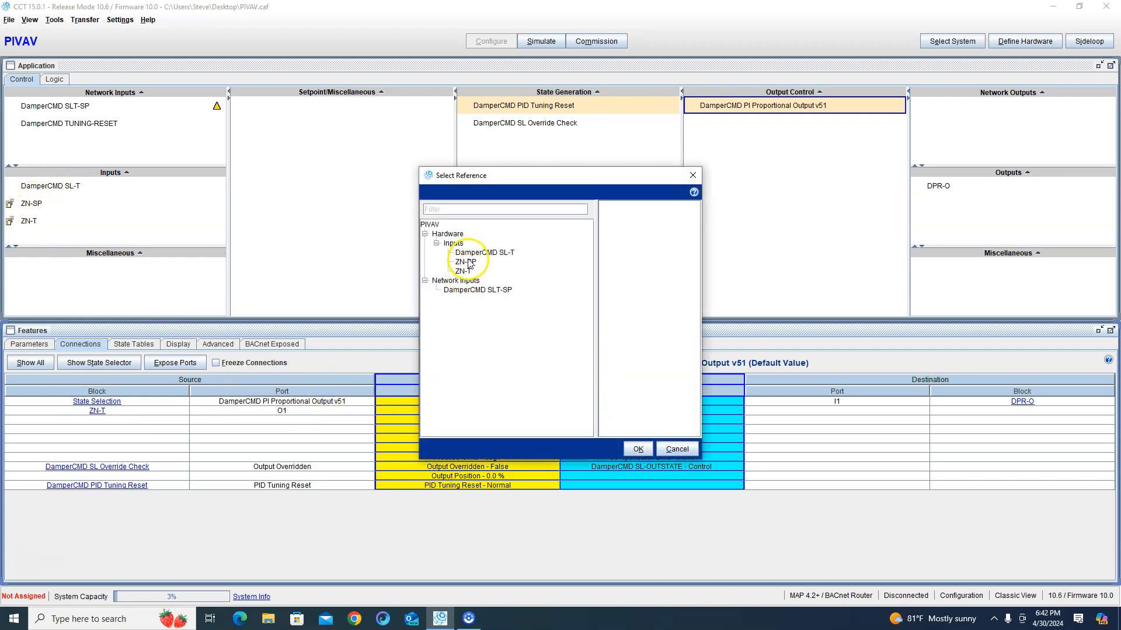
pyautogui.click(465, 262)
pyautogui.click(638, 449)
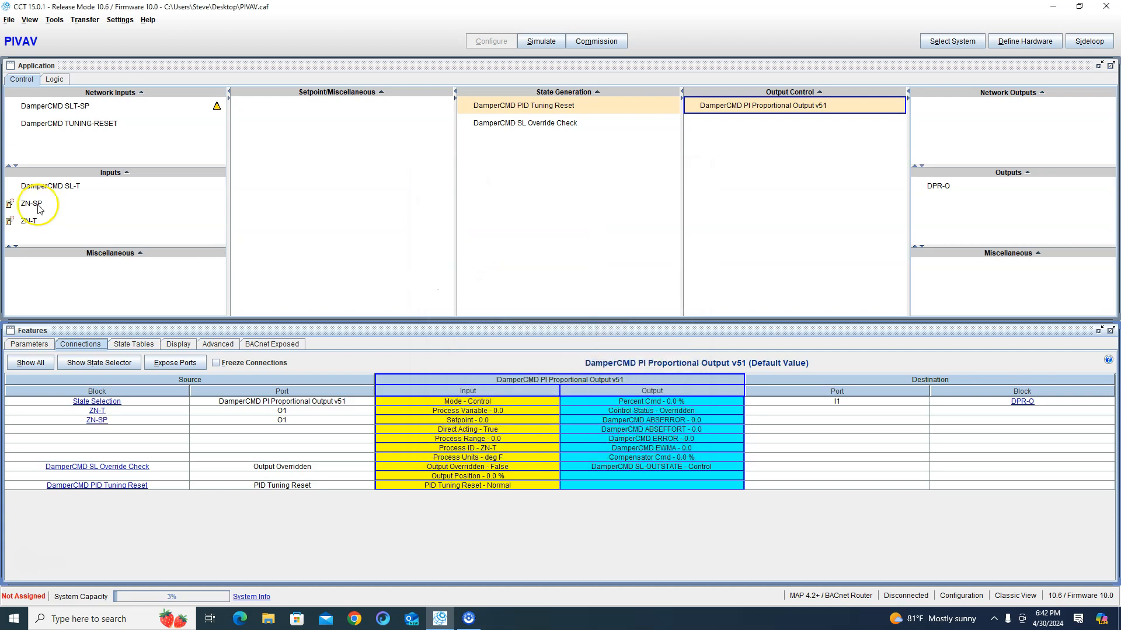
# - Delete the unused DamperCMD SL-T input and the DamperCMD SLT-SP network input
pyautogui.click(72, 192)
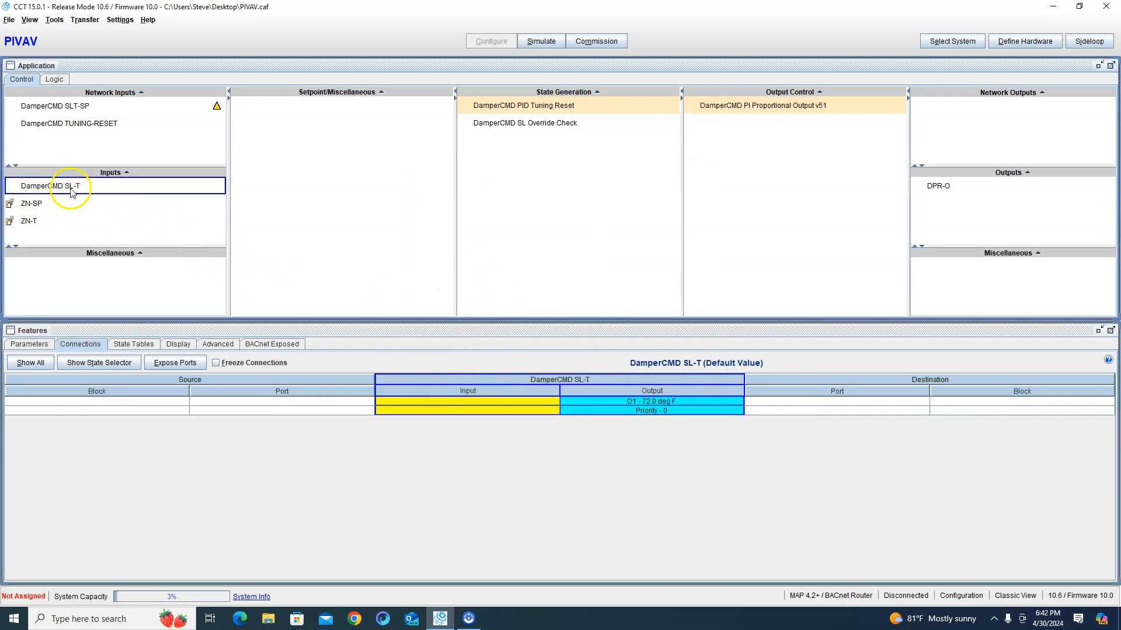
pyautogui.click(75, 192)
pyautogui.click(611, 345)
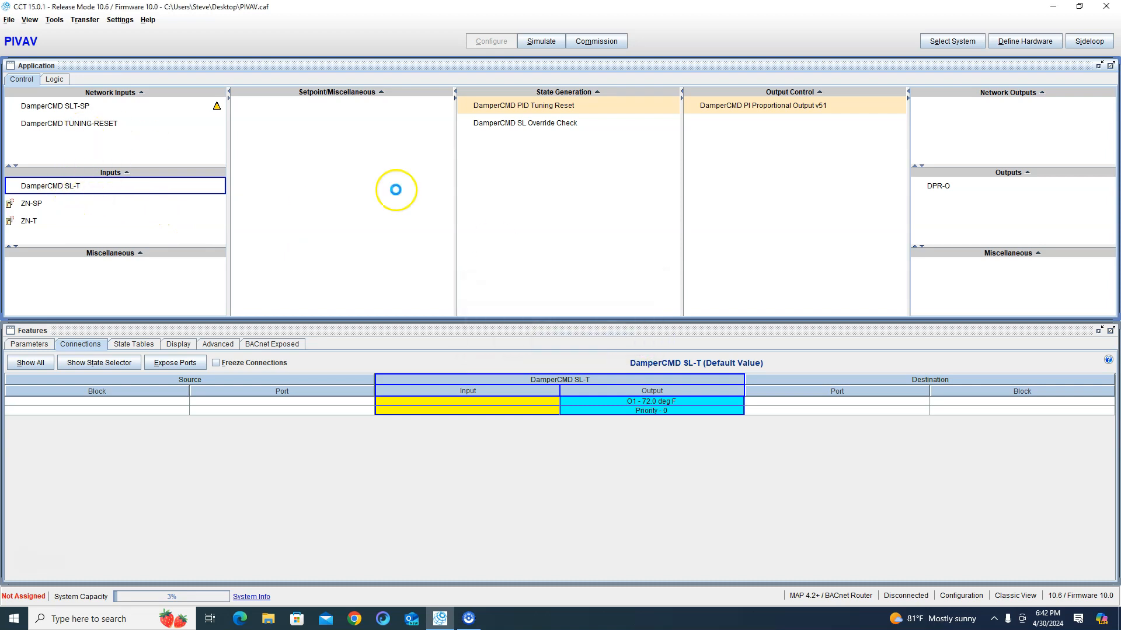
pyautogui.click(95, 106)
pyautogui.rightClick(76, 107)
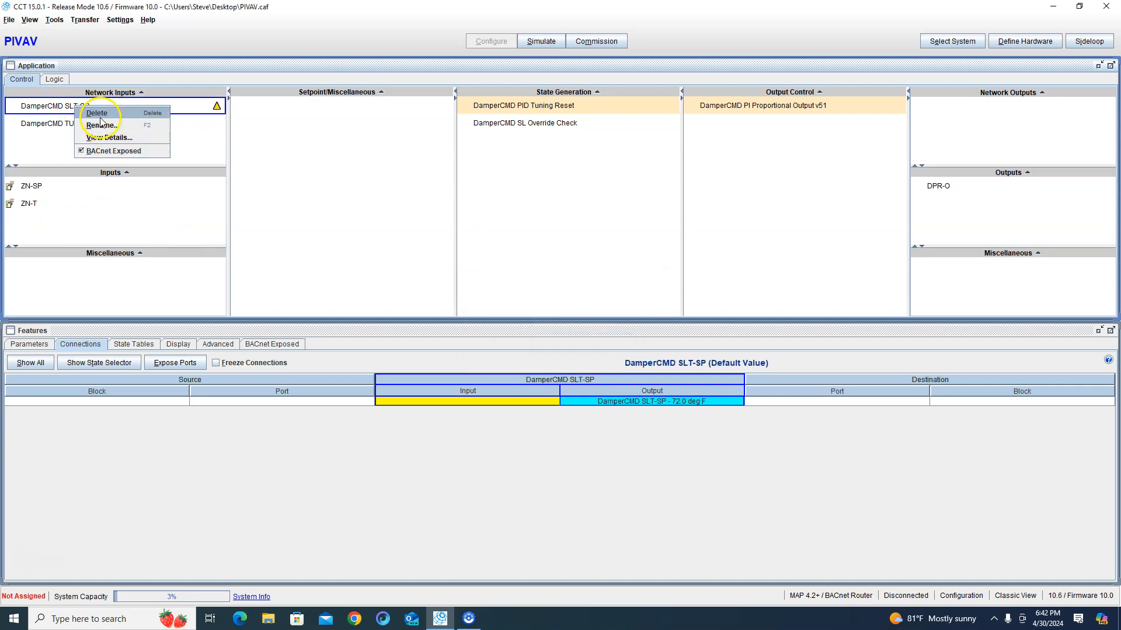
pyautogui.click(95, 114)
pyautogui.click(610, 345)
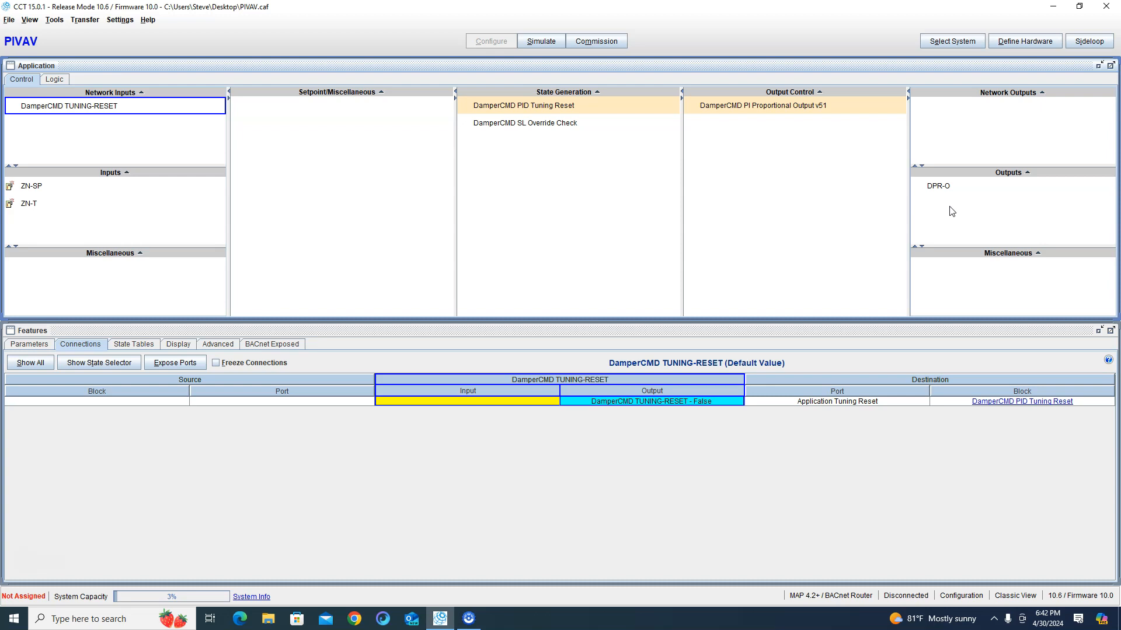
# - Check the state tables and configure a new Analog to Binary Control sideloop with Number of Inputs set to Use Existing (Manually Connect)
pyautogui.click(133, 345)
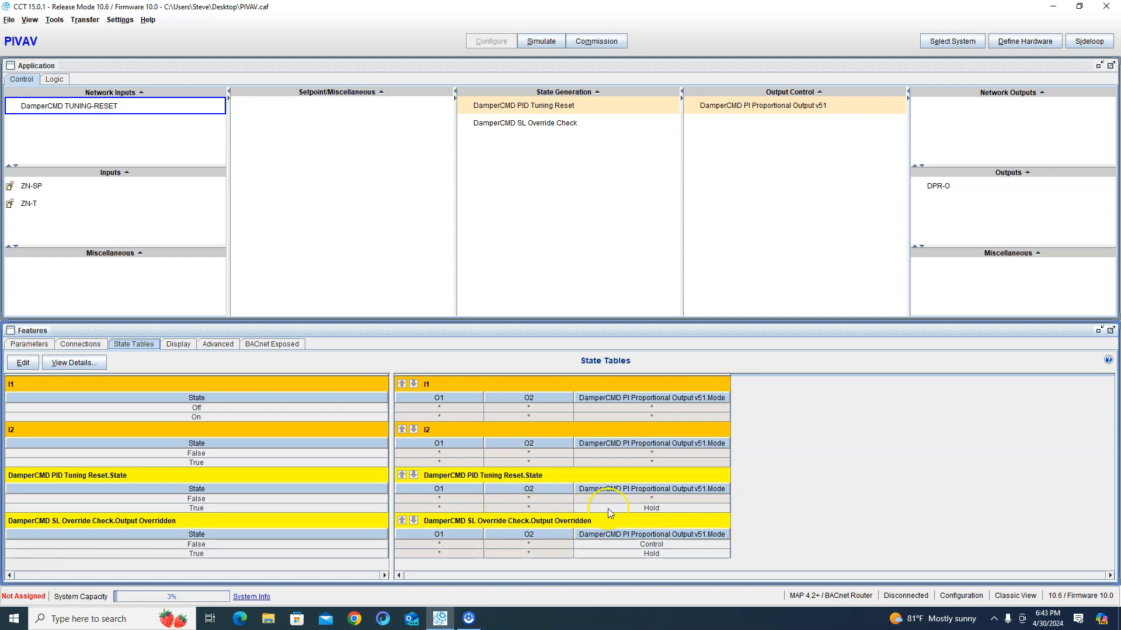
pyautogui.click(390, 501)
pyautogui.click(1090, 41)
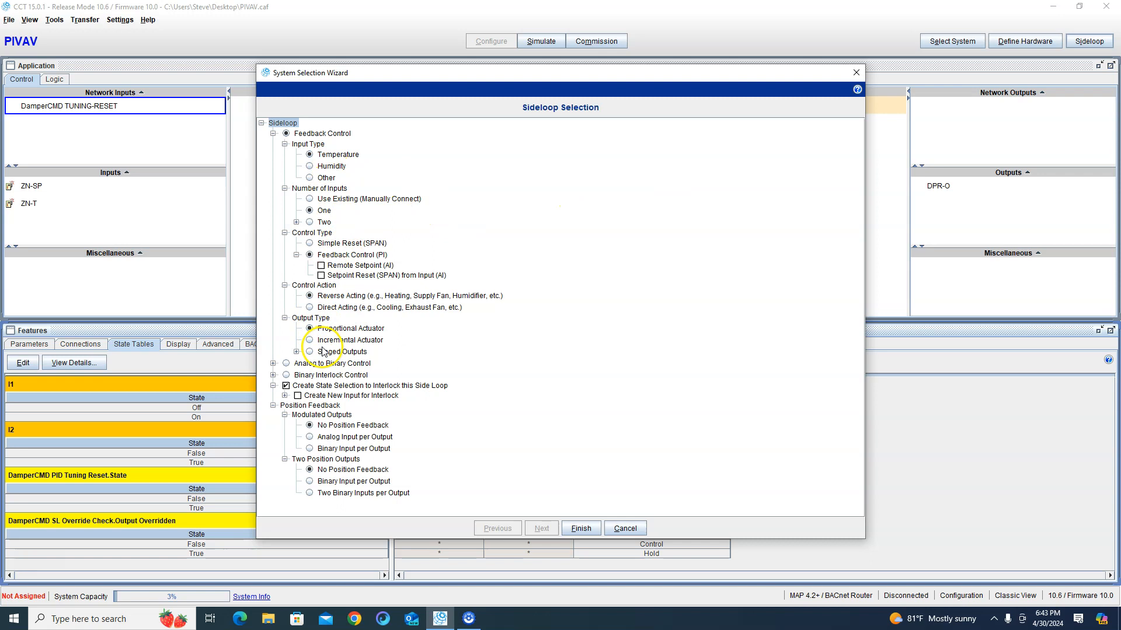
pyautogui.click(283, 363)
pyautogui.click(272, 363)
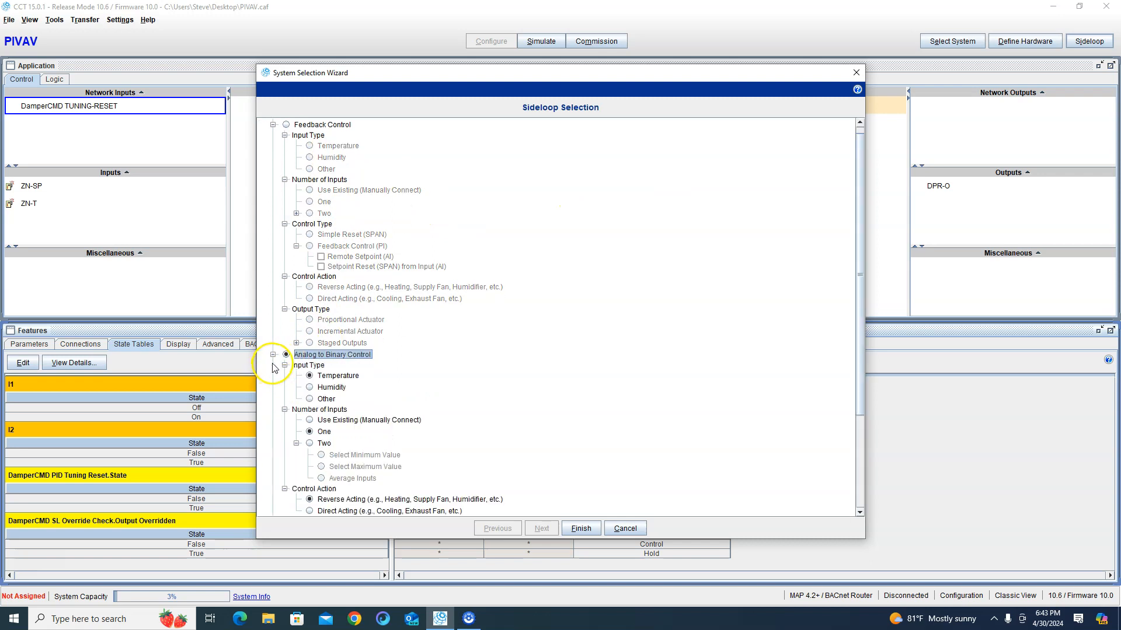
pyautogui.scroll(-2, 347, 435)
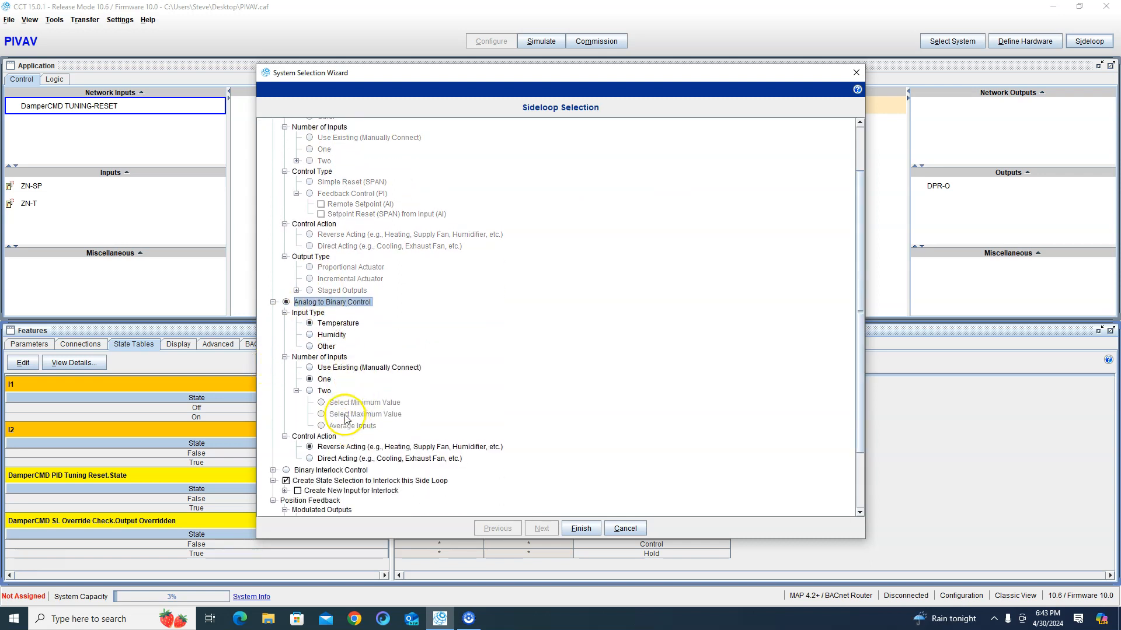
pyautogui.click(310, 369)
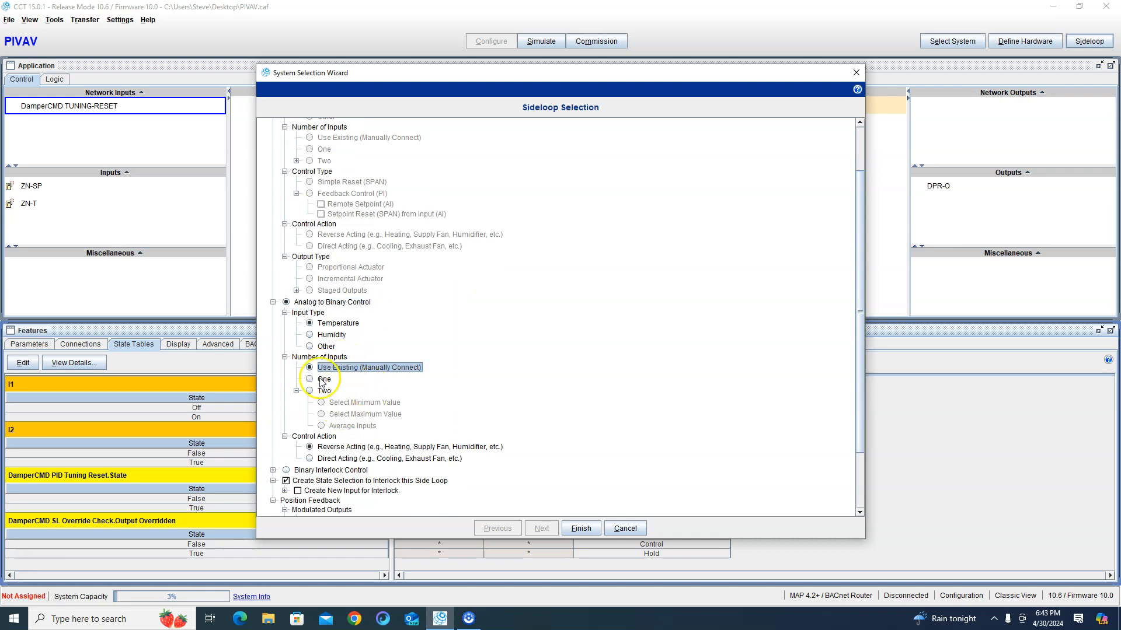
pyautogui.scroll(-3, 401, 391)
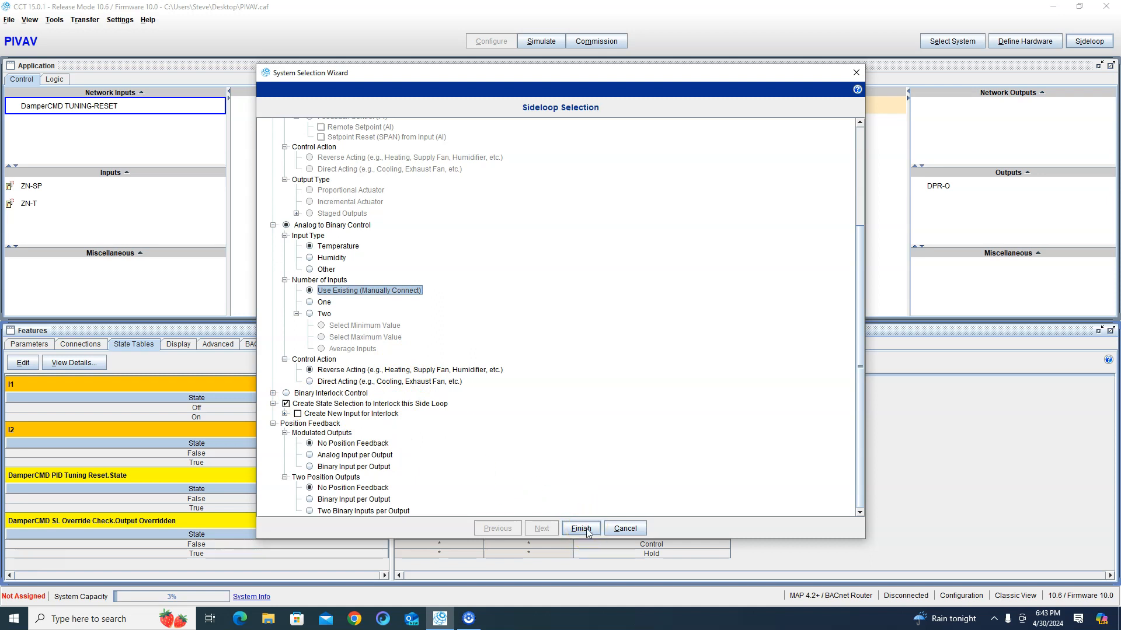
# - Keep the state selection interlock enabled, create the sideloop with the name Heat, and close the wizard
pyautogui.click(286, 404)
pyautogui.click(286, 403)
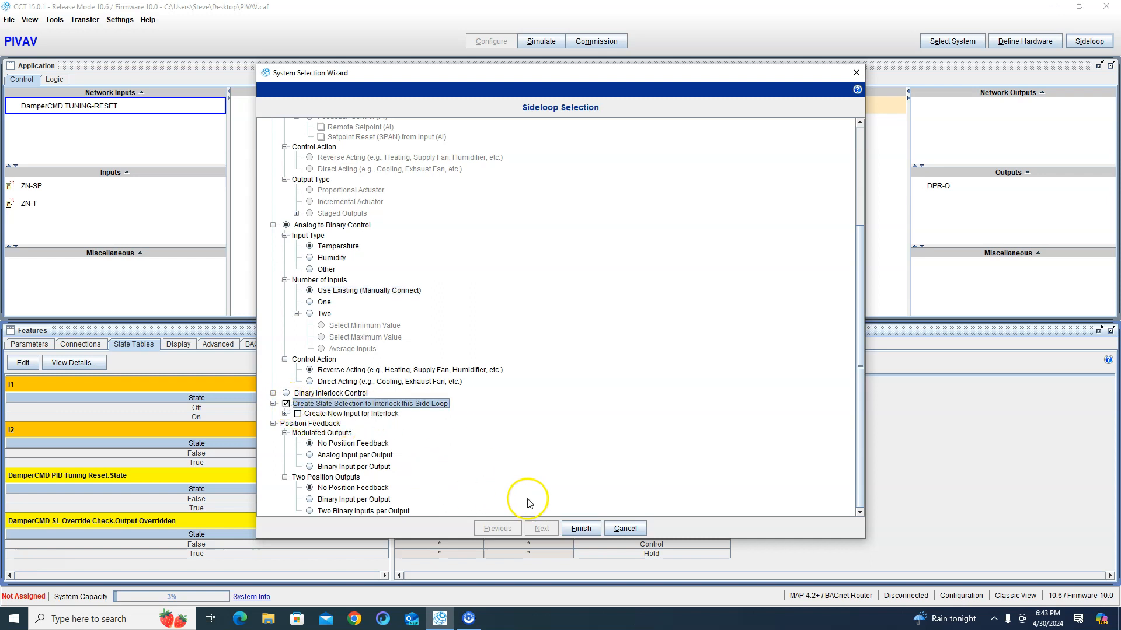
pyautogui.click(581, 529)
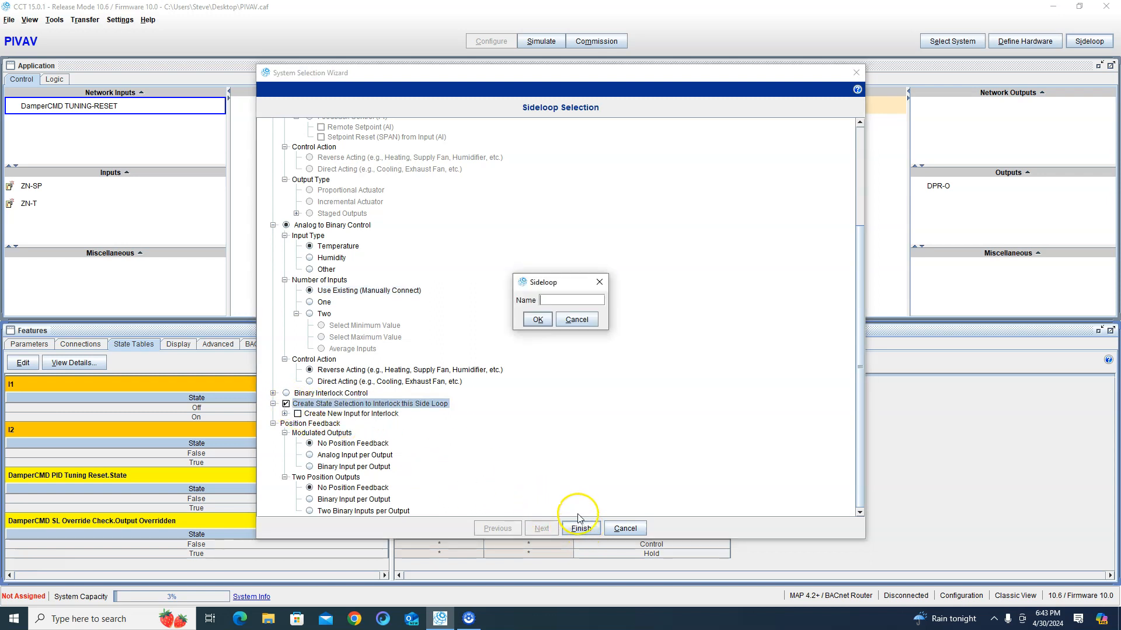
pyautogui.click(551, 324)
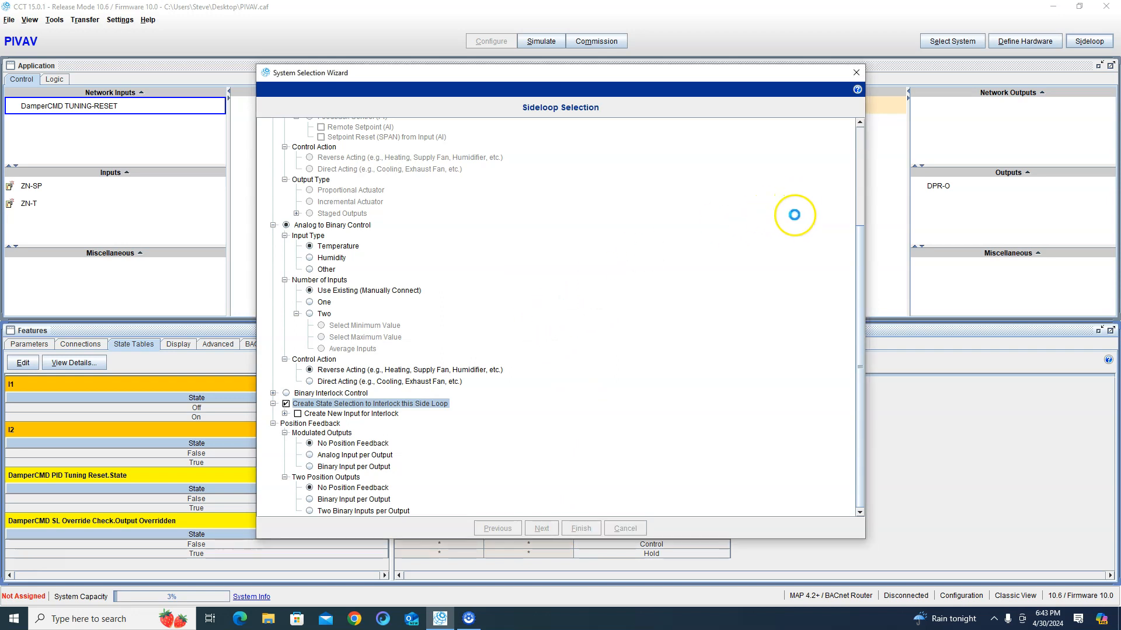
pyautogui.click(857, 73)
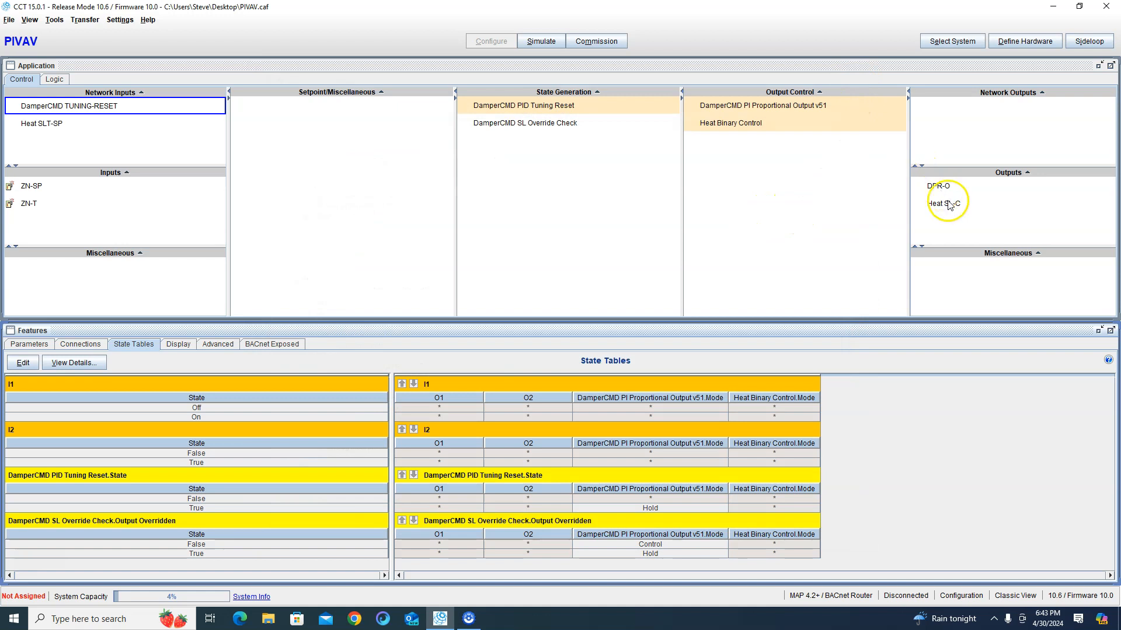
# - Connect the Process Variable input of the Heat Binary Control block to O1 of ZN-T
pyautogui.click(733, 124)
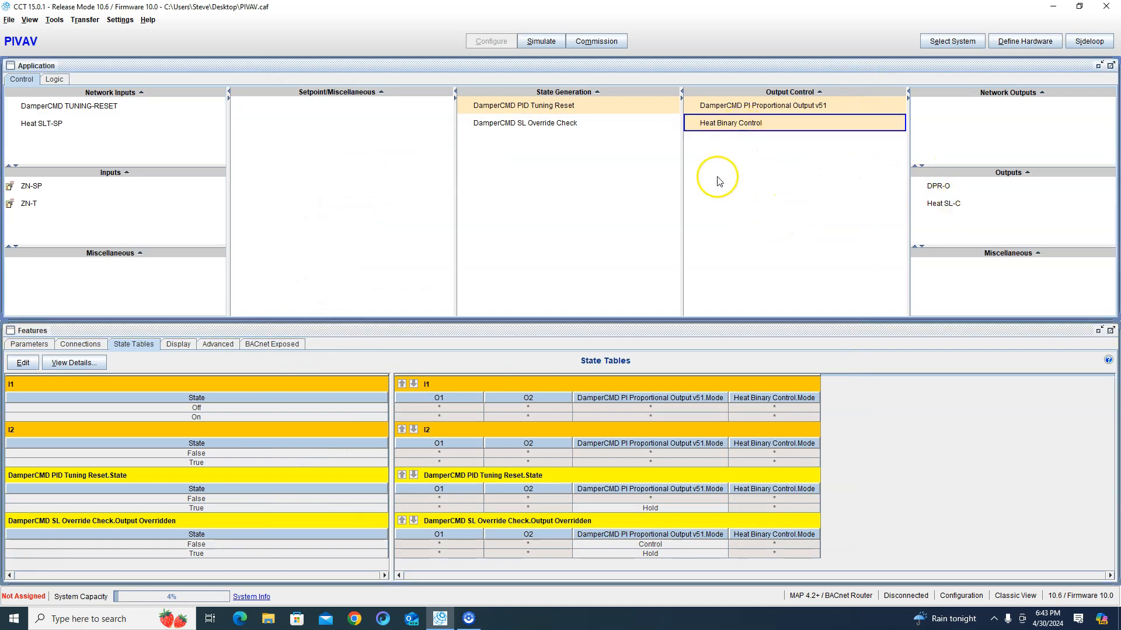
pyautogui.click(80, 344)
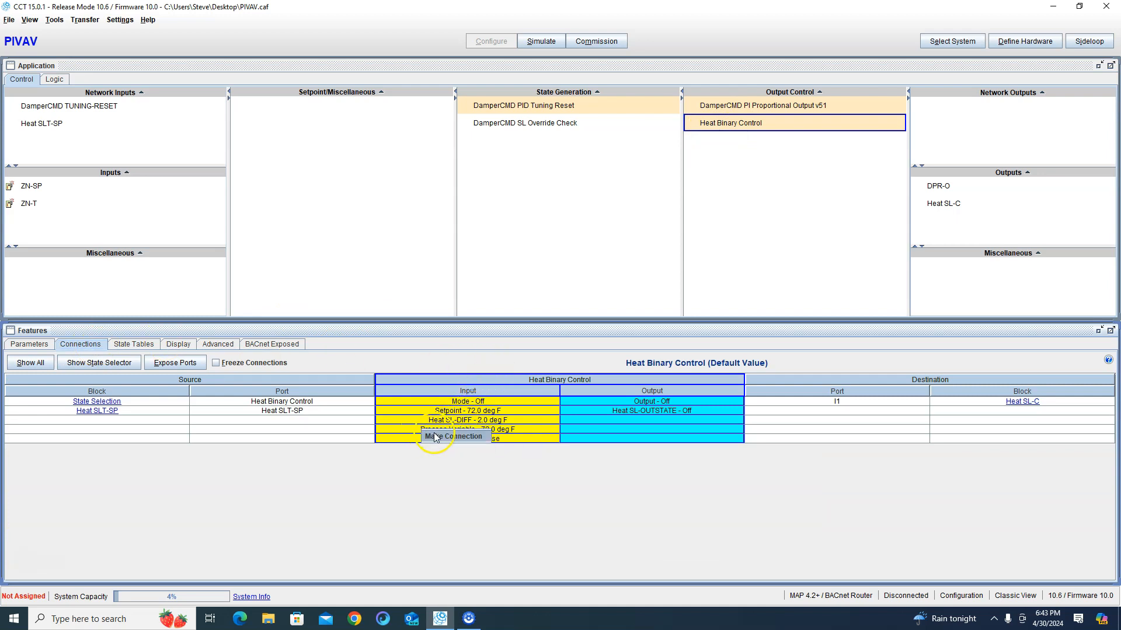
pyautogui.doubleClick(426, 430)
pyautogui.click(462, 262)
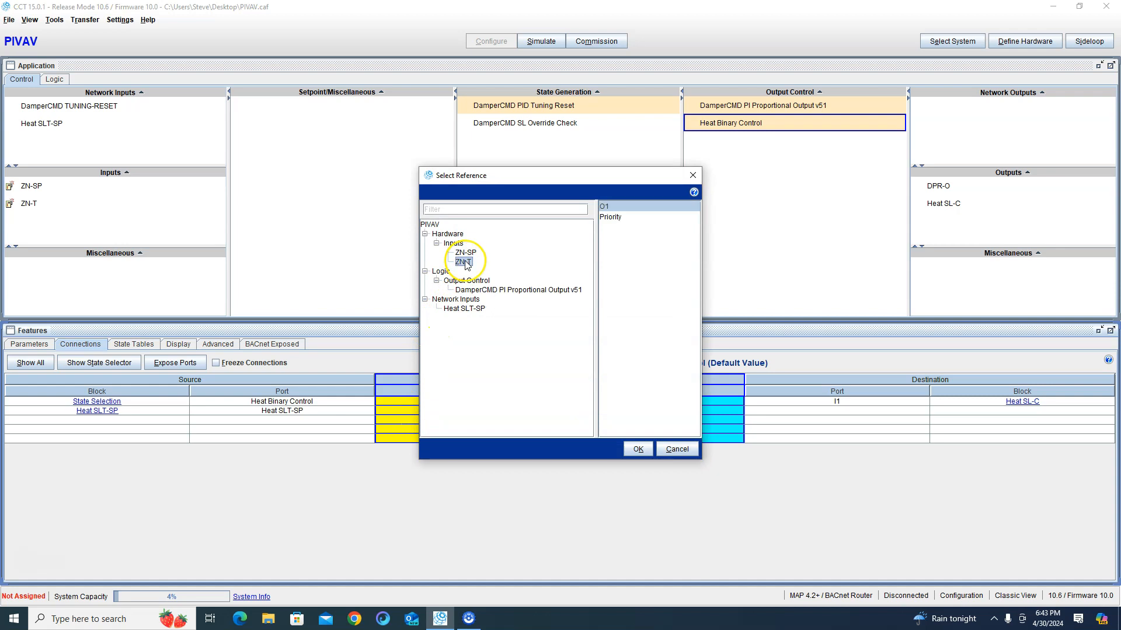
pyautogui.click(638, 449)
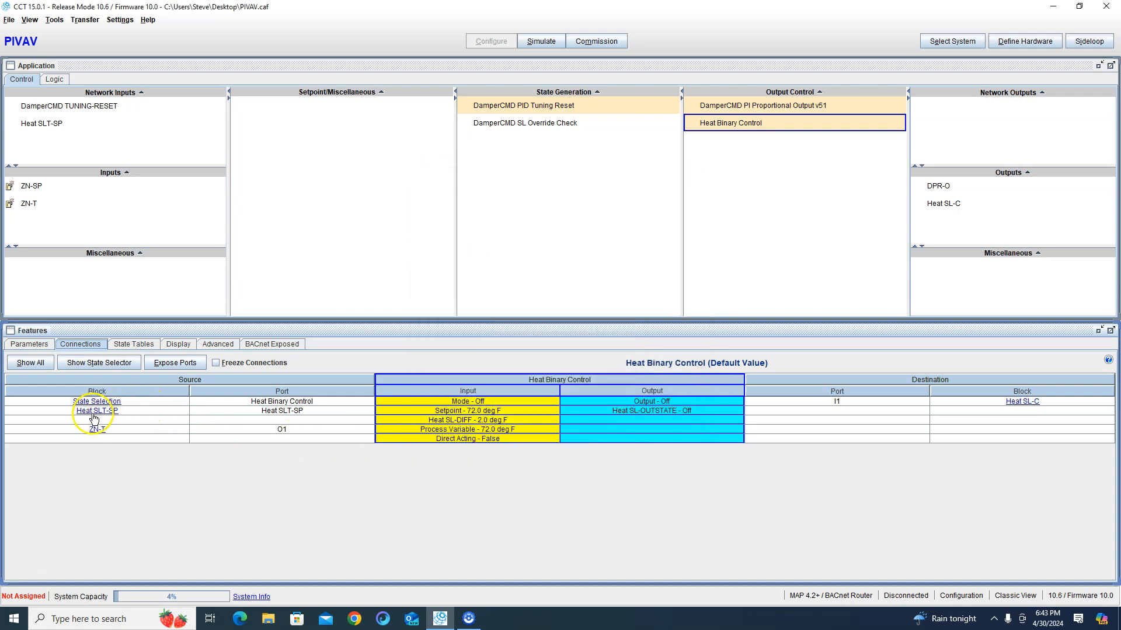
# - Set the default value of the Heat SLT-SP network input to 68 deg F, and check the connections of both output control blocks
pyautogui.click(54, 124)
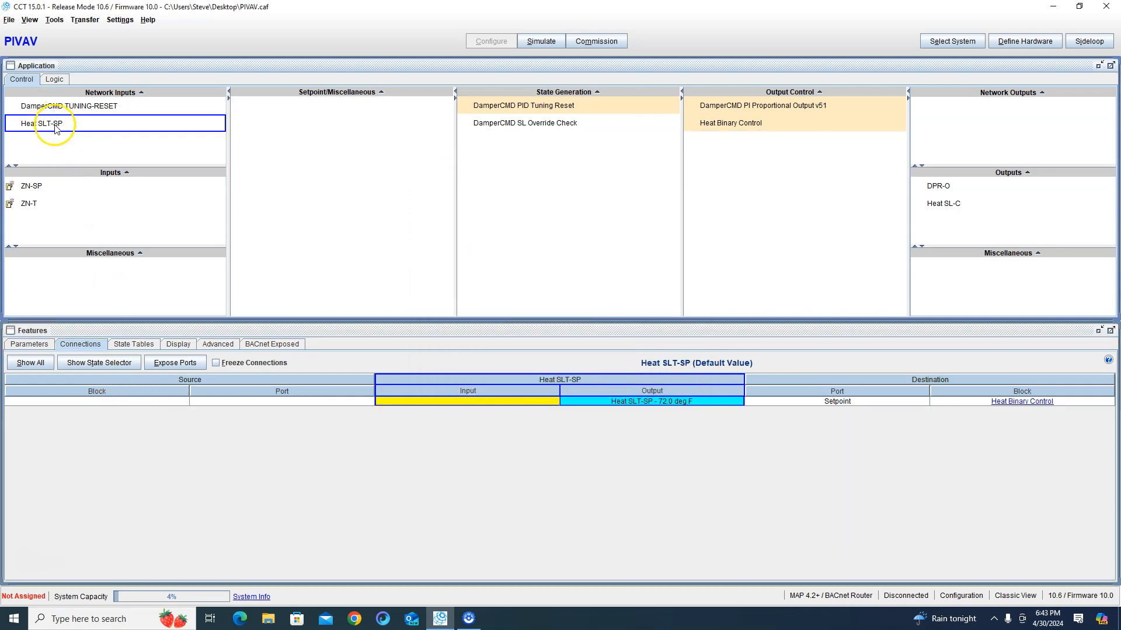
pyautogui.doubleClick(59, 129)
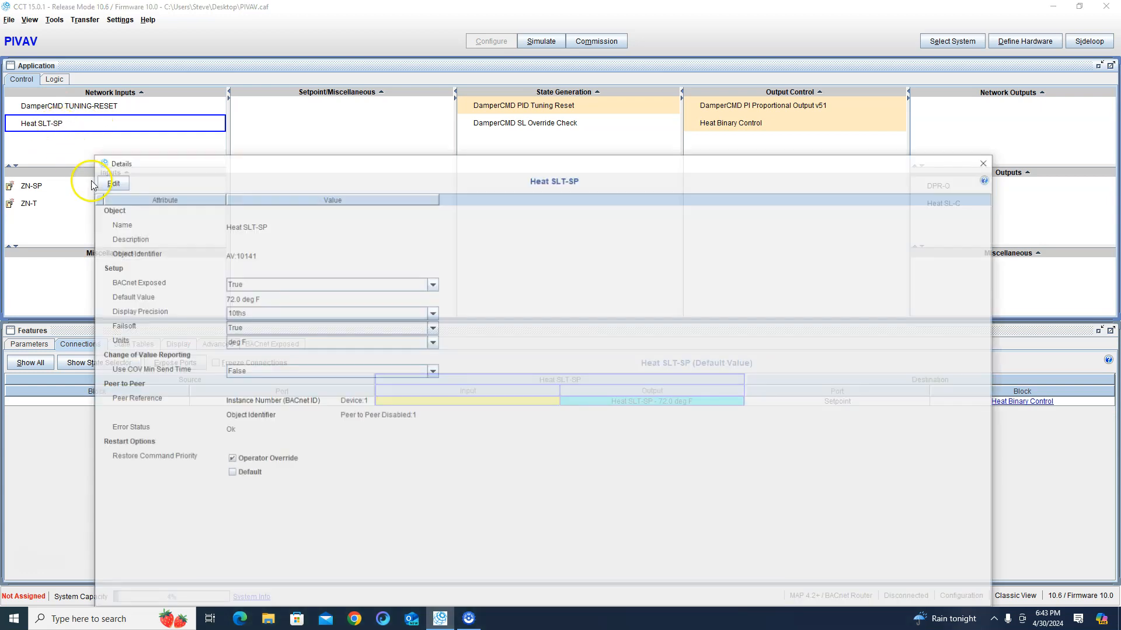
pyautogui.doubleClick(250, 299)
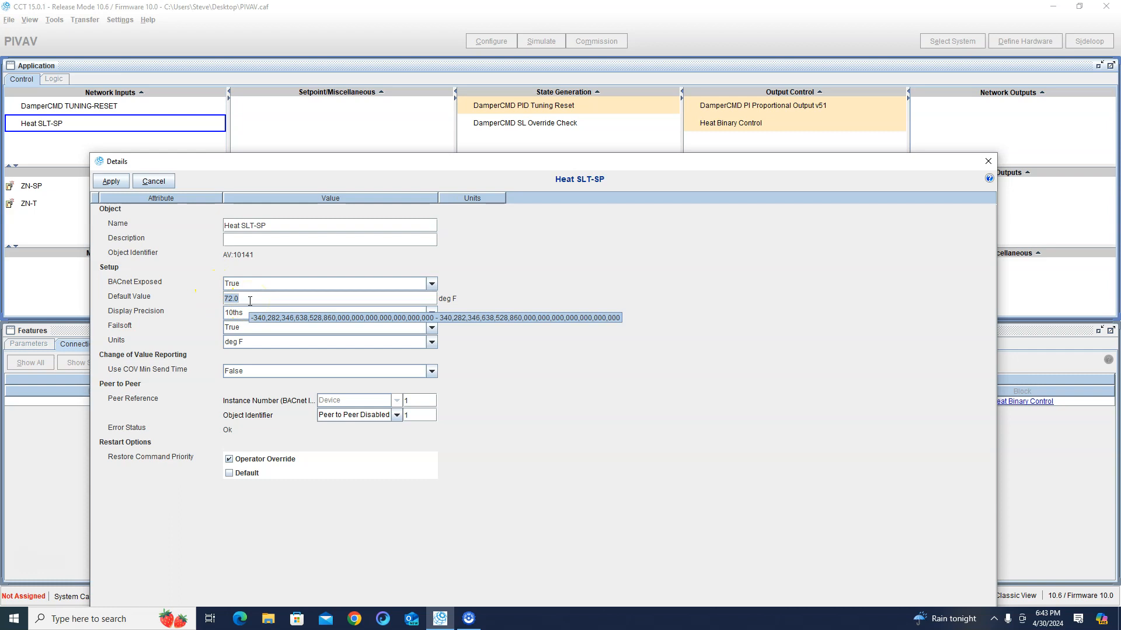
pyautogui.click(114, 182)
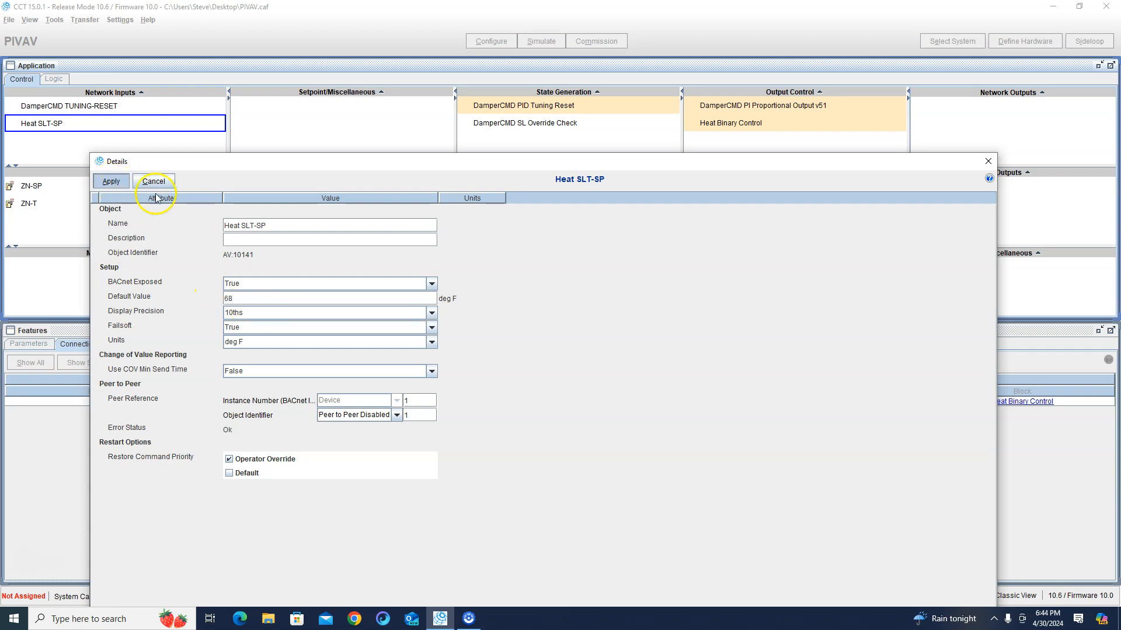
pyautogui.click(988, 162)
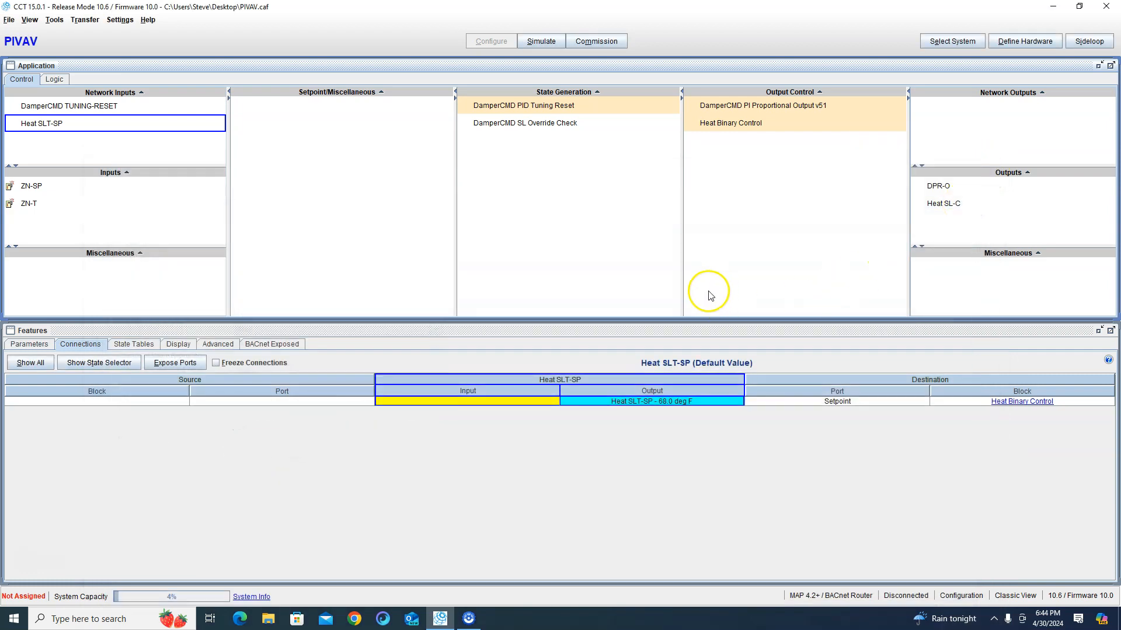
pyautogui.click(808, 130)
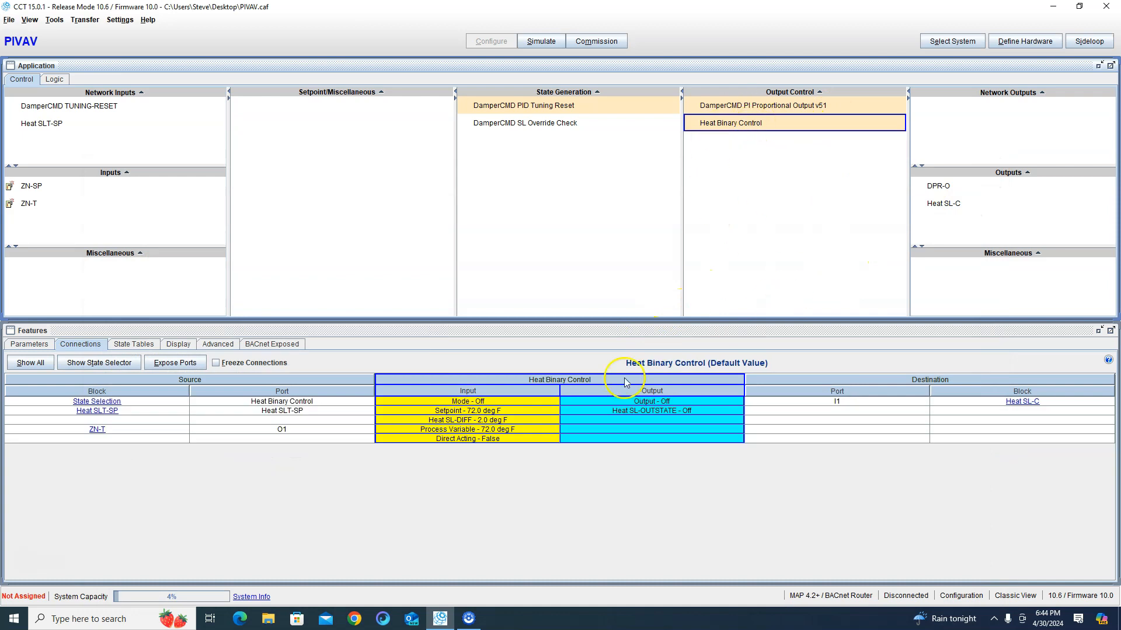
pyautogui.click(805, 107)
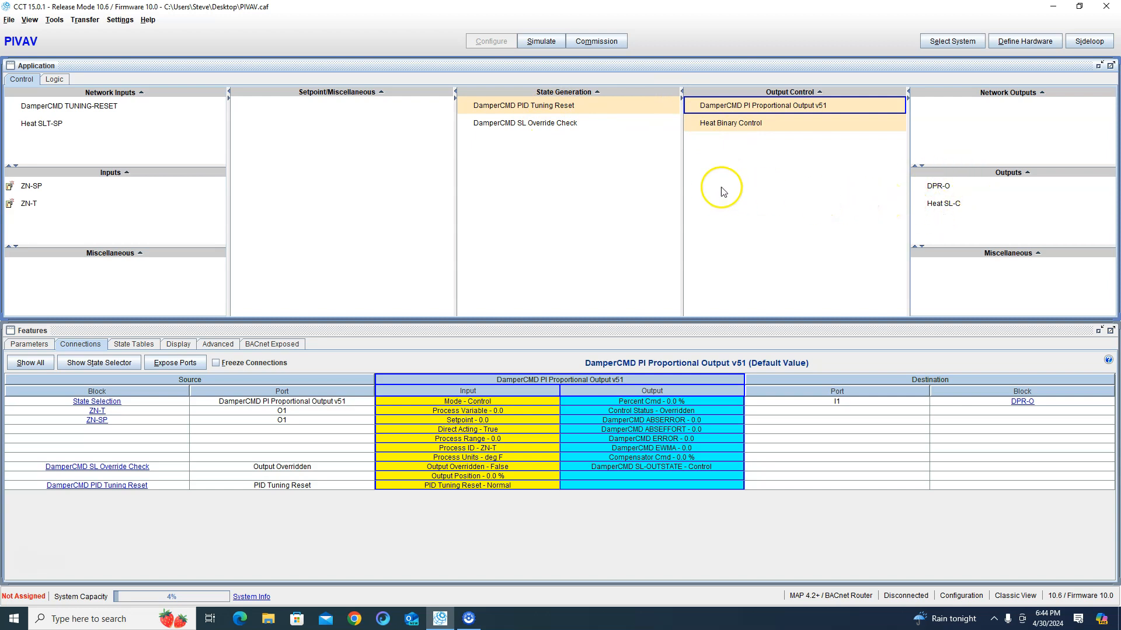
# - Add a Supply Air Temperature analog input named SA-T with the 10K NTC Type L signal
pyautogui.moveTo(223, 178)
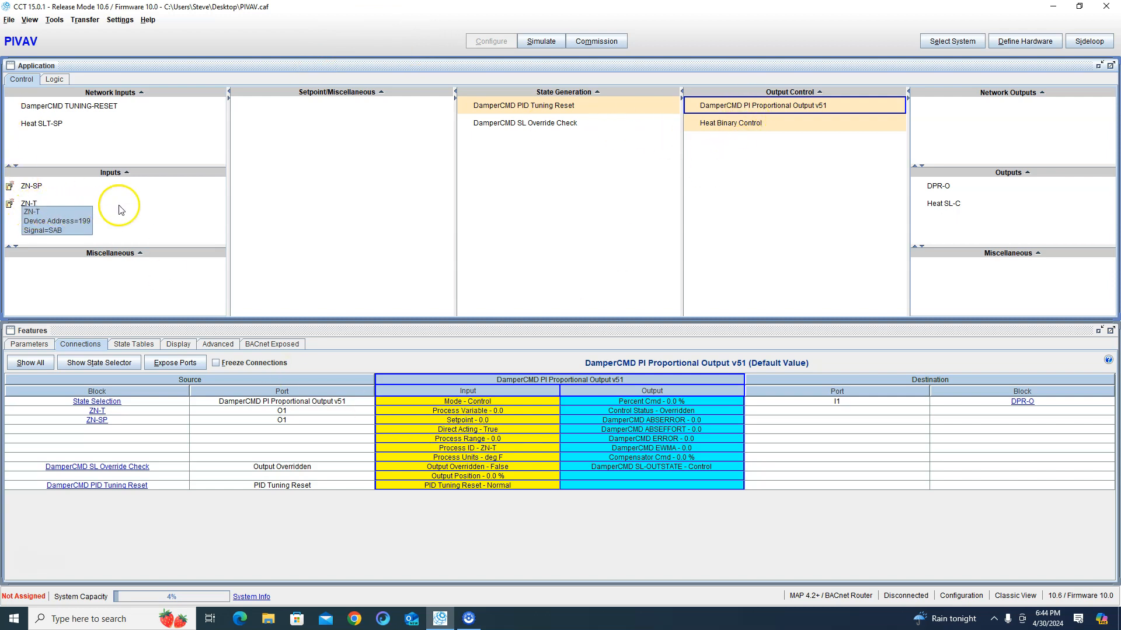
pyautogui.click(221, 172)
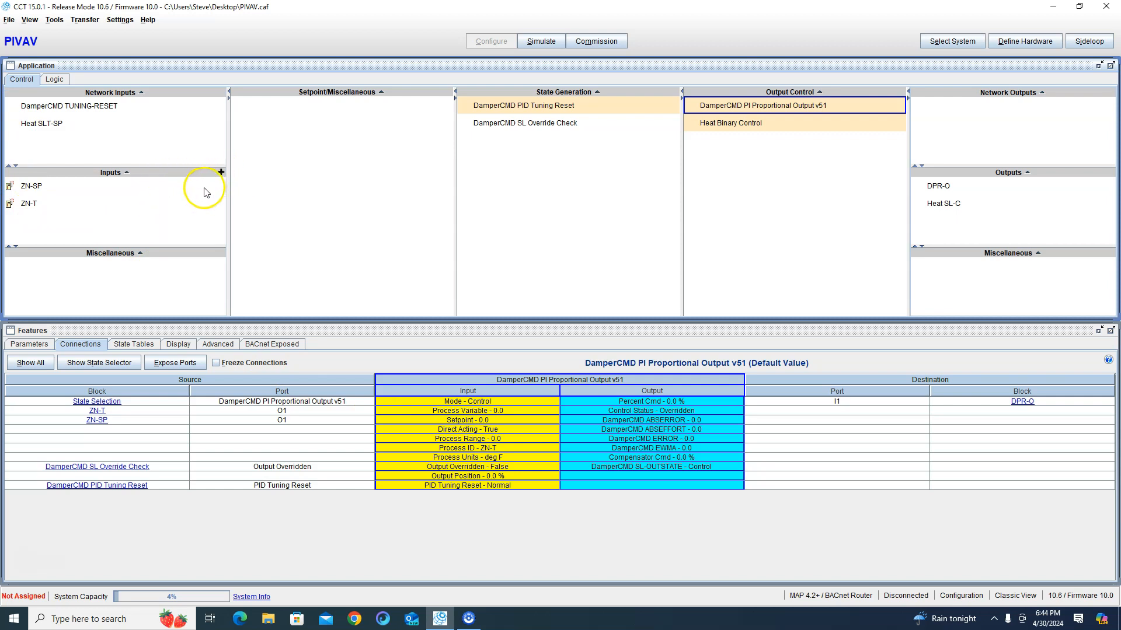
pyautogui.write('da')
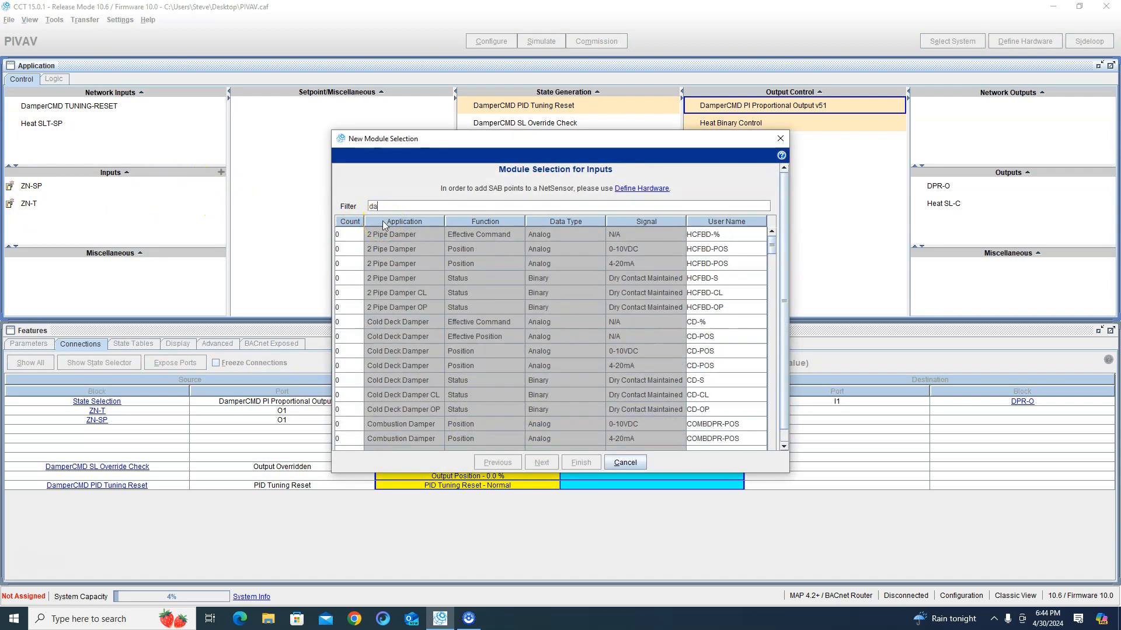
pyautogui.write('-t')
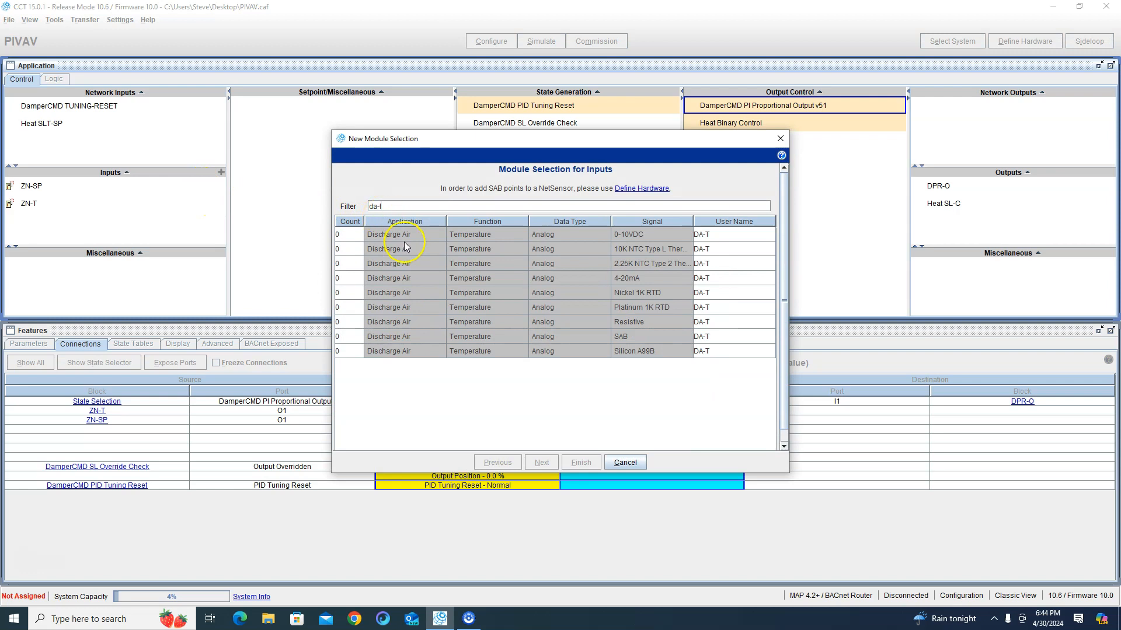
pyautogui.press('BackSpace')
pyautogui.press('BackSpace')
pyautogui.press('BackSpace')
pyautogui.press('BackSpace')
pyautogui.write('sa-t')
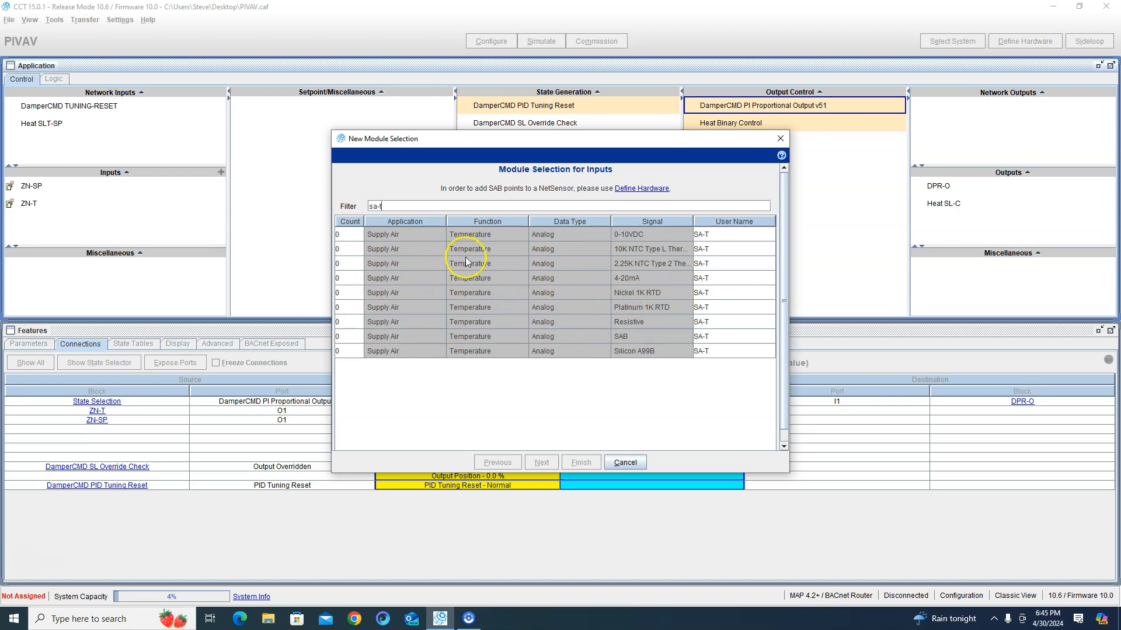
pyautogui.click(360, 251)
pyautogui.click(588, 462)
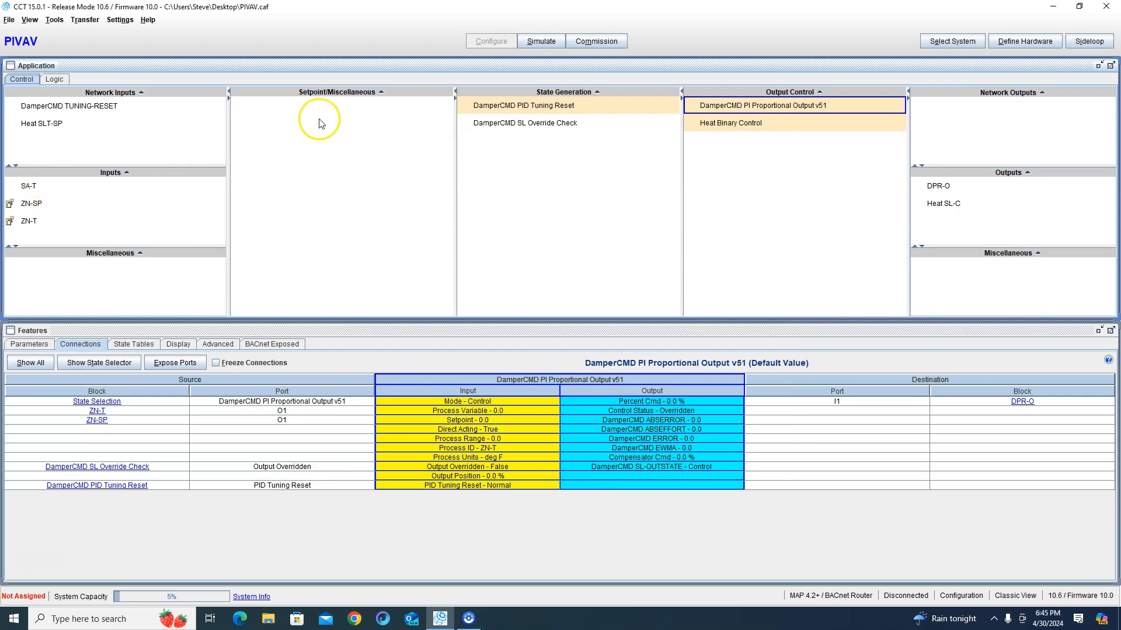
# - Add an Activity module with the user name Mode to the Setpoint/Miscellaneous column
pyautogui.click(447, 93)
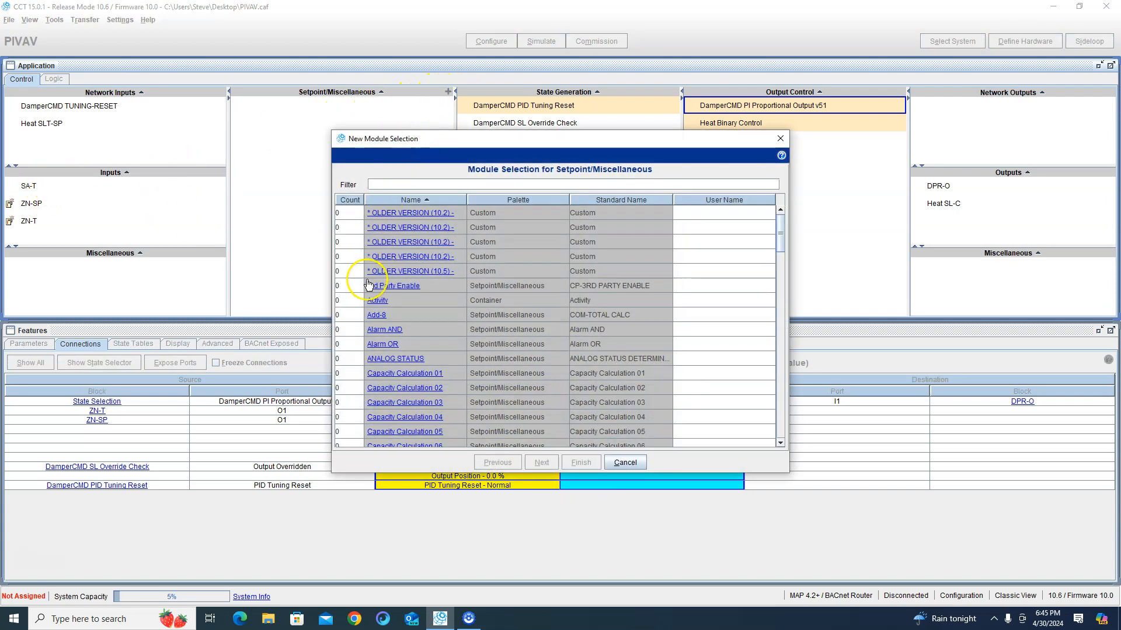
pyautogui.click(372, 300)
pyautogui.click(694, 301)
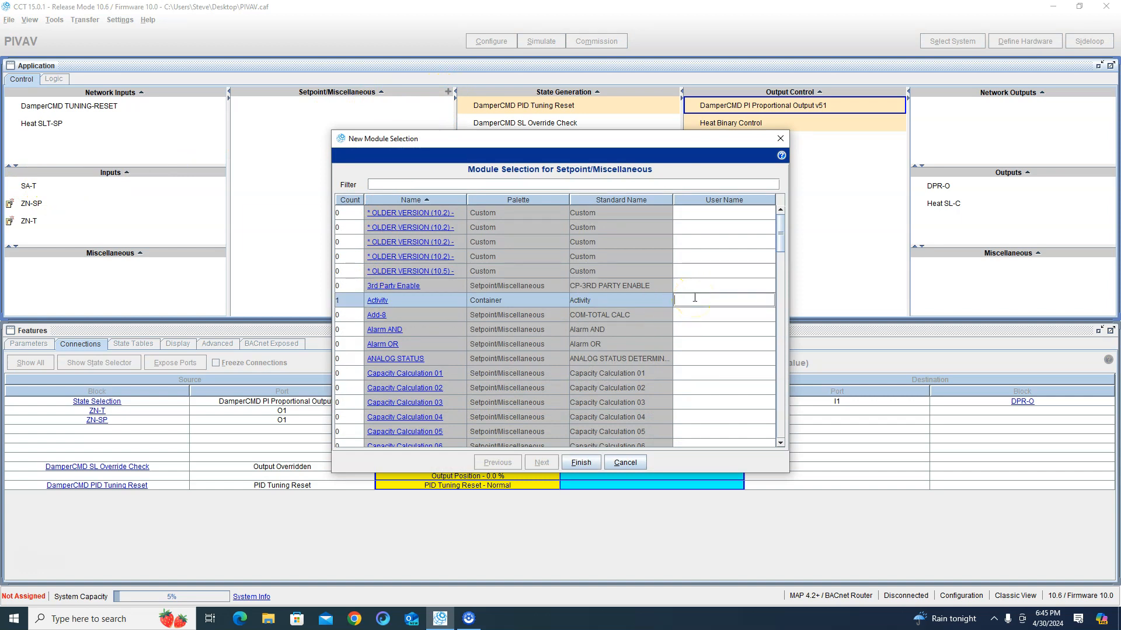
pyautogui.write('Mode')
pyautogui.click(591, 457)
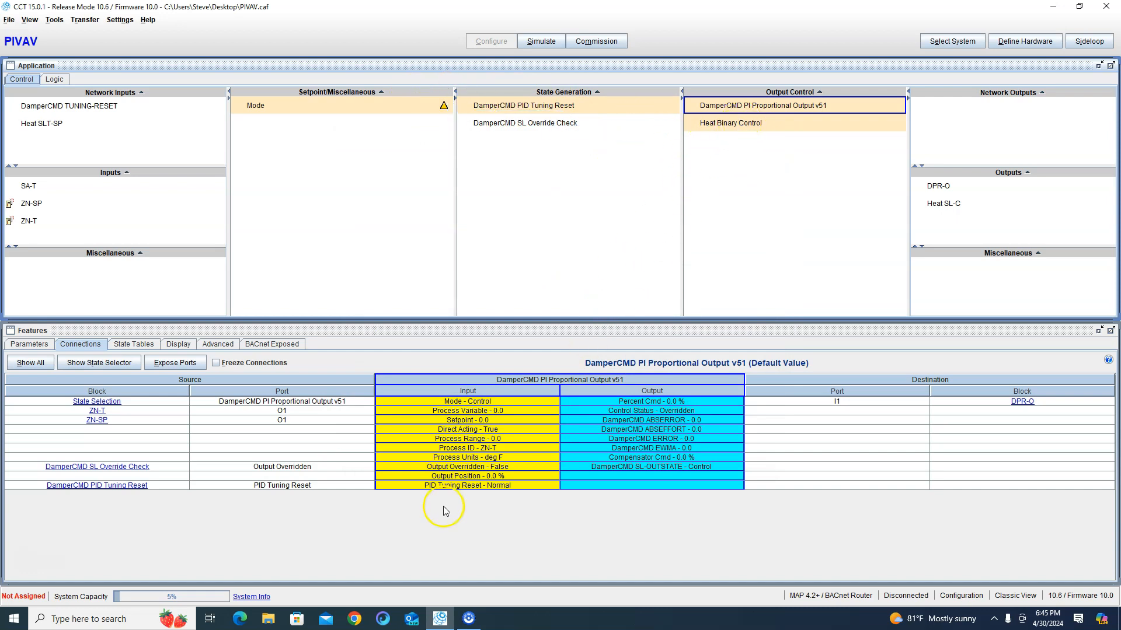
pyautogui.click(447, 92)
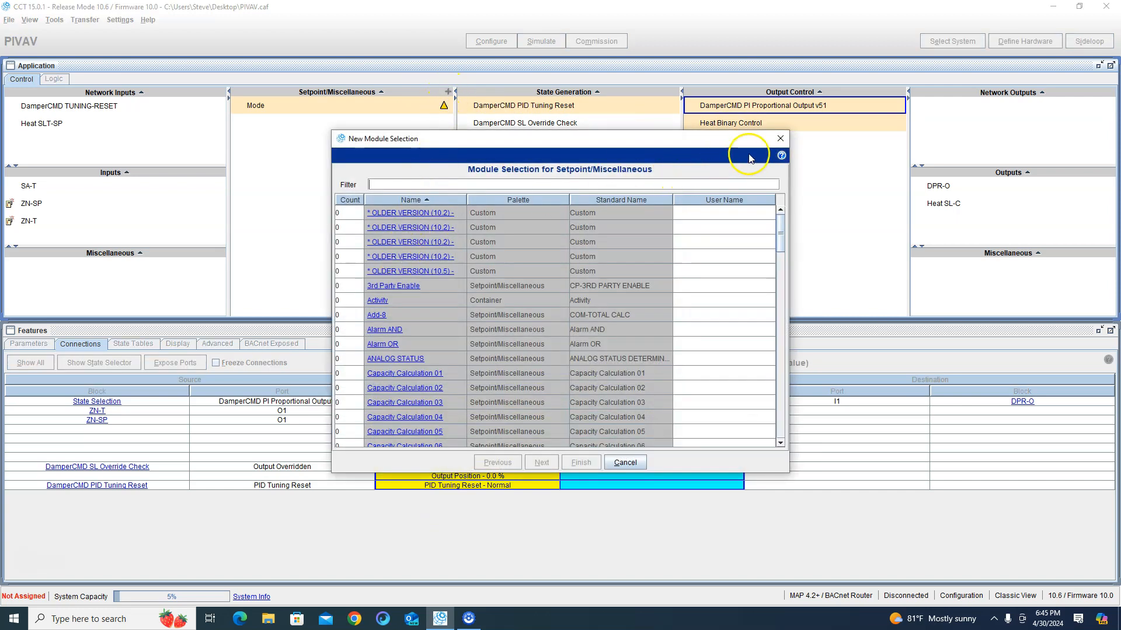
pyautogui.click(779, 139)
# - Open the logic of the Mode activity and add a float activity input named SA-T
pyautogui.rightClick(380, 106)
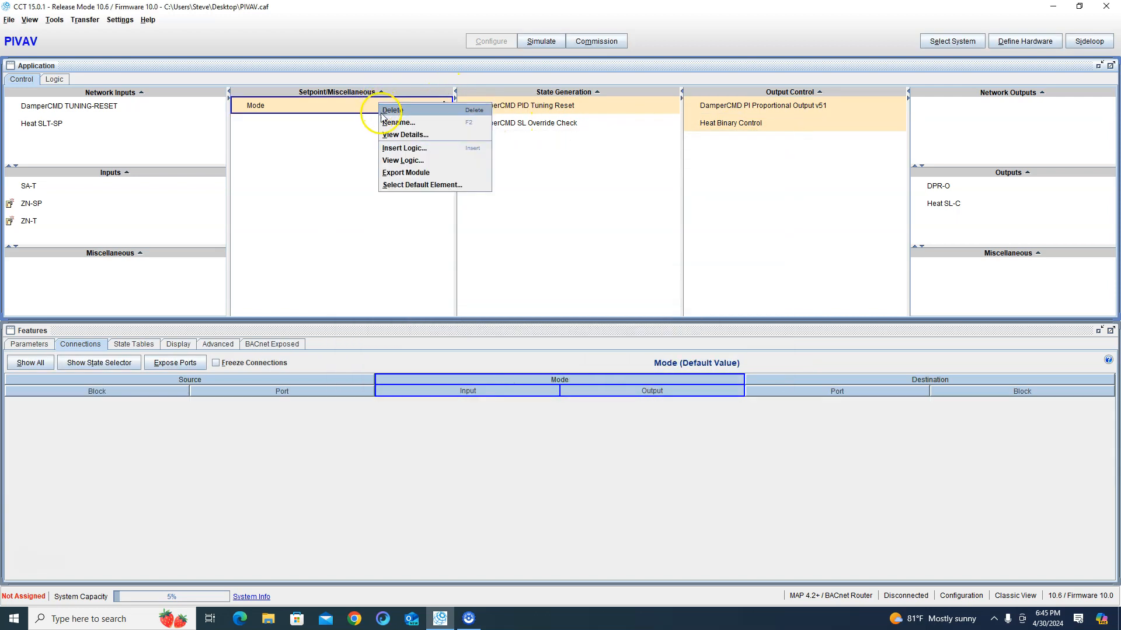
pyautogui.click(399, 161)
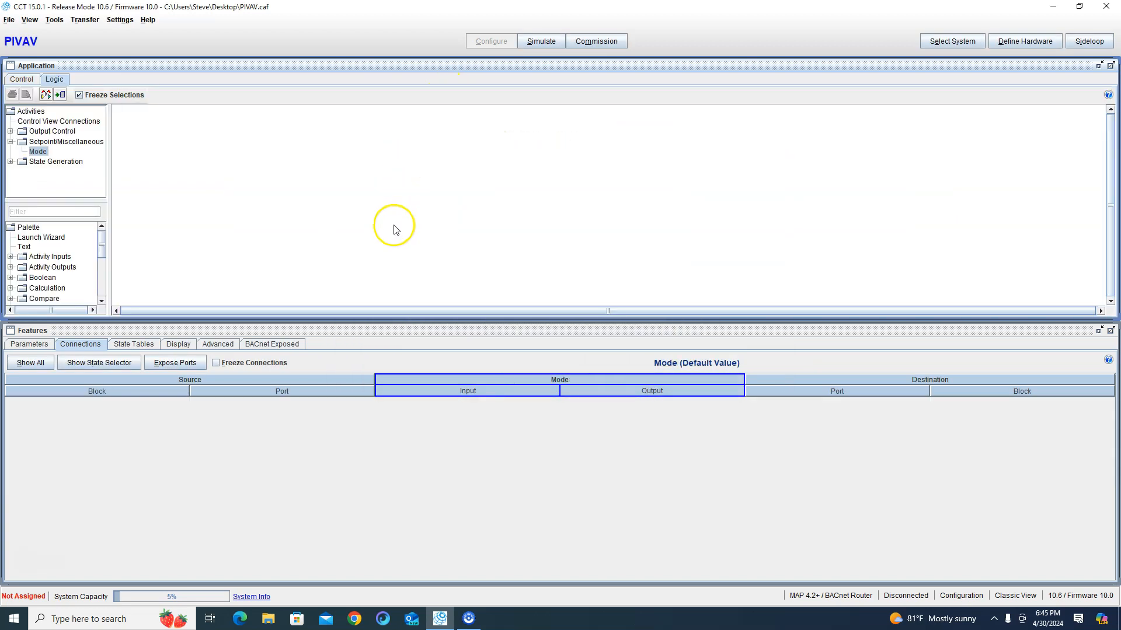
pyautogui.click(11, 257)
pyautogui.moveTo(48, 285); pyautogui.dragTo(306, 210)
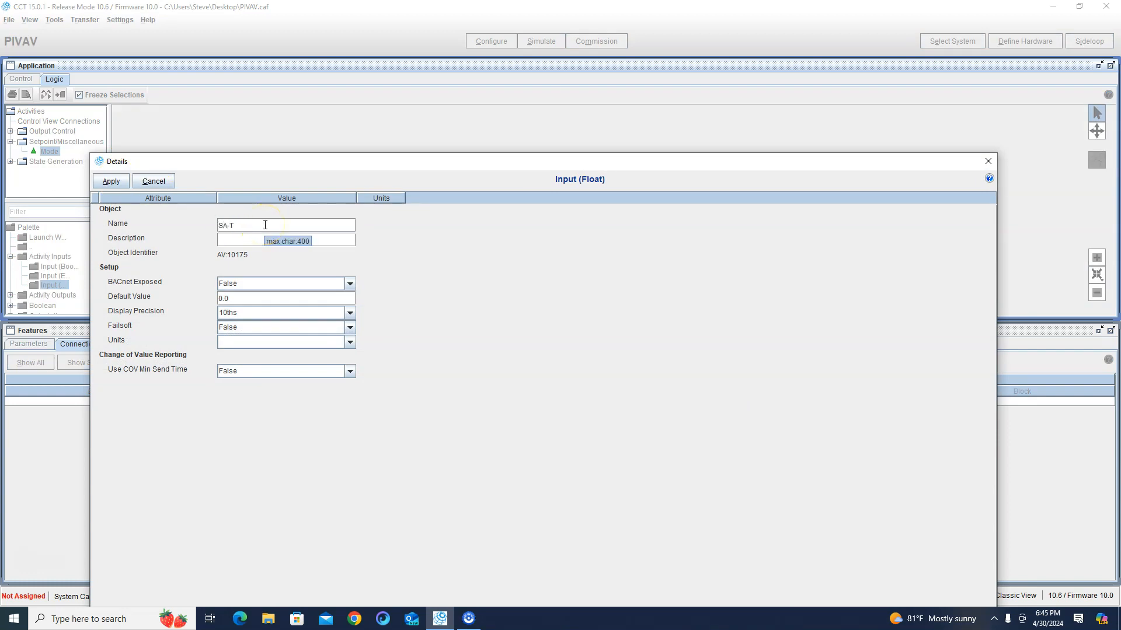
pyautogui.click(113, 180)
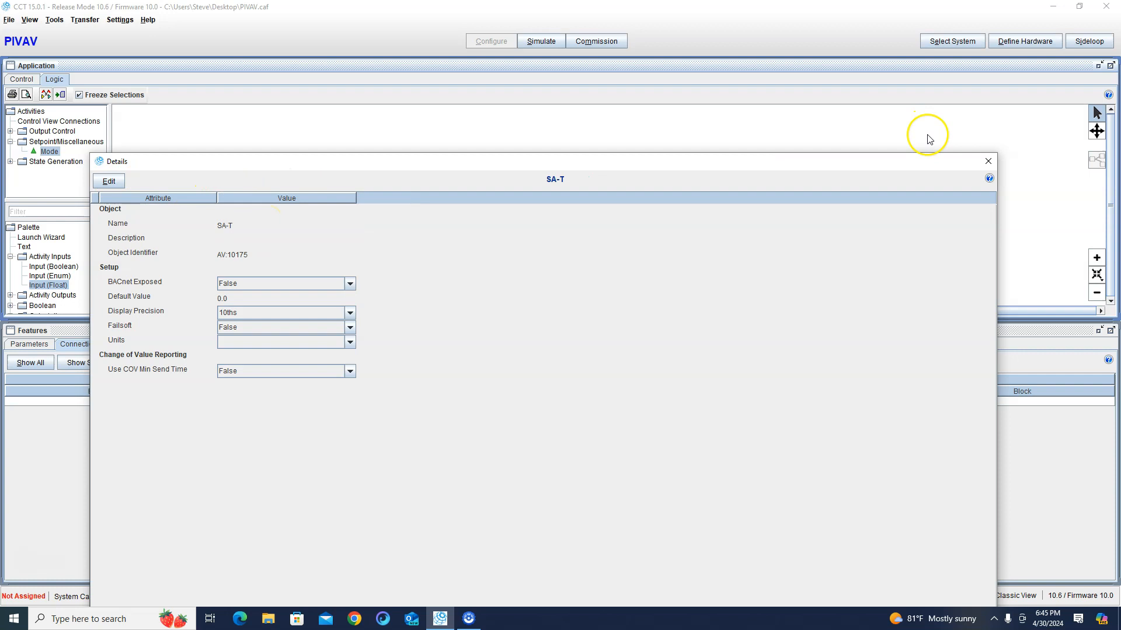
pyautogui.click(986, 164)
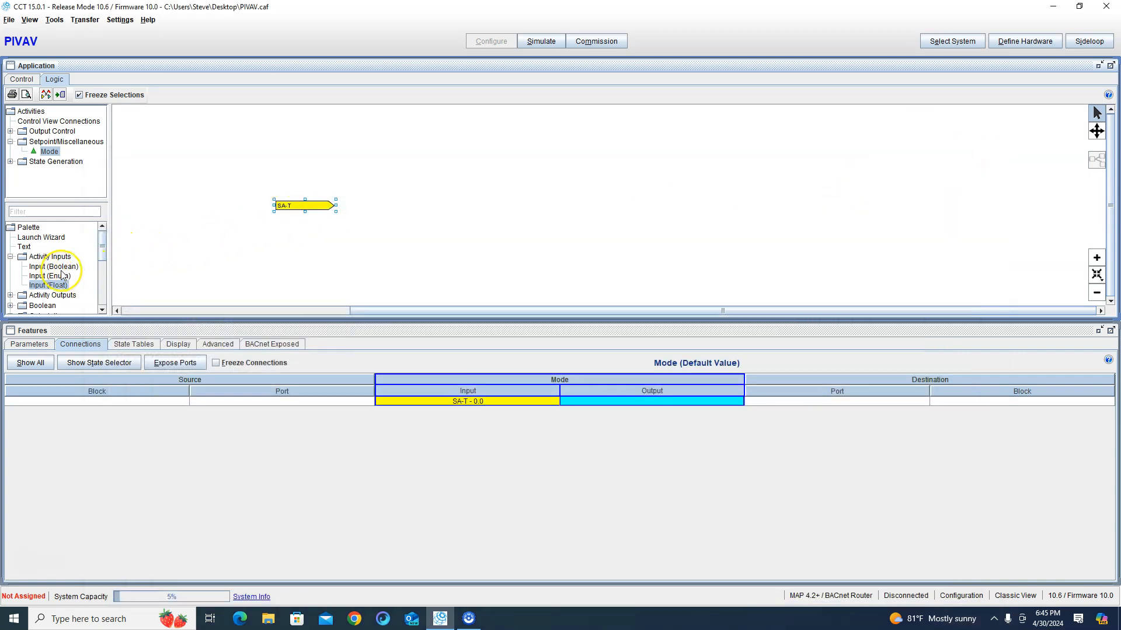
# - Place a Less Than compare block beside SA-T and connect SA-T to its first input
pyautogui.scroll(-1, 61, 271)
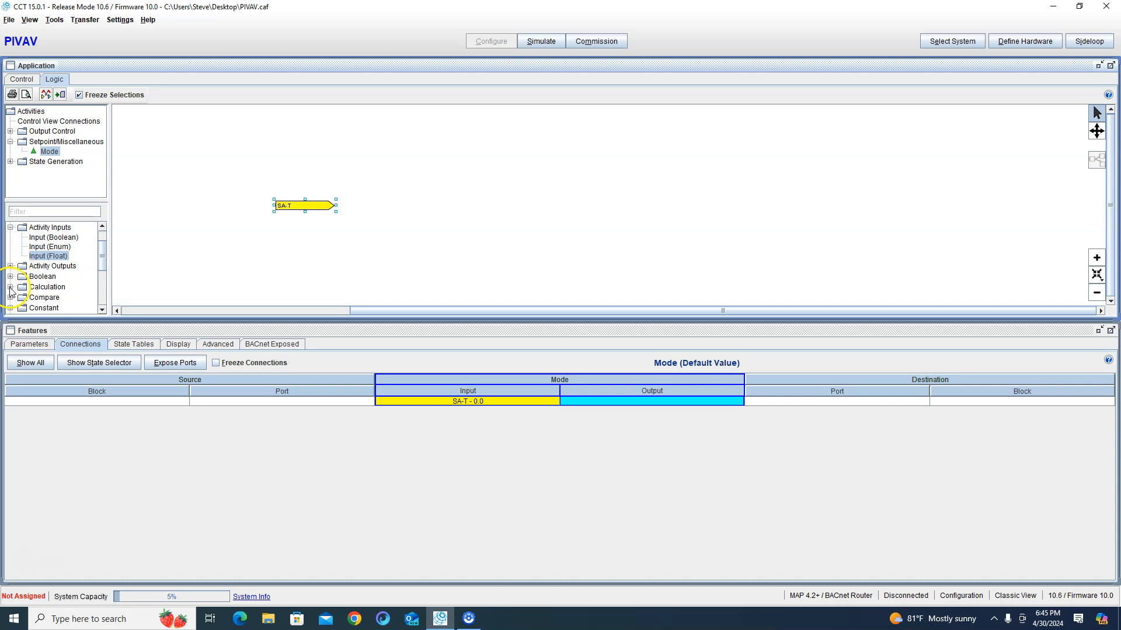
pyautogui.click(11, 297)
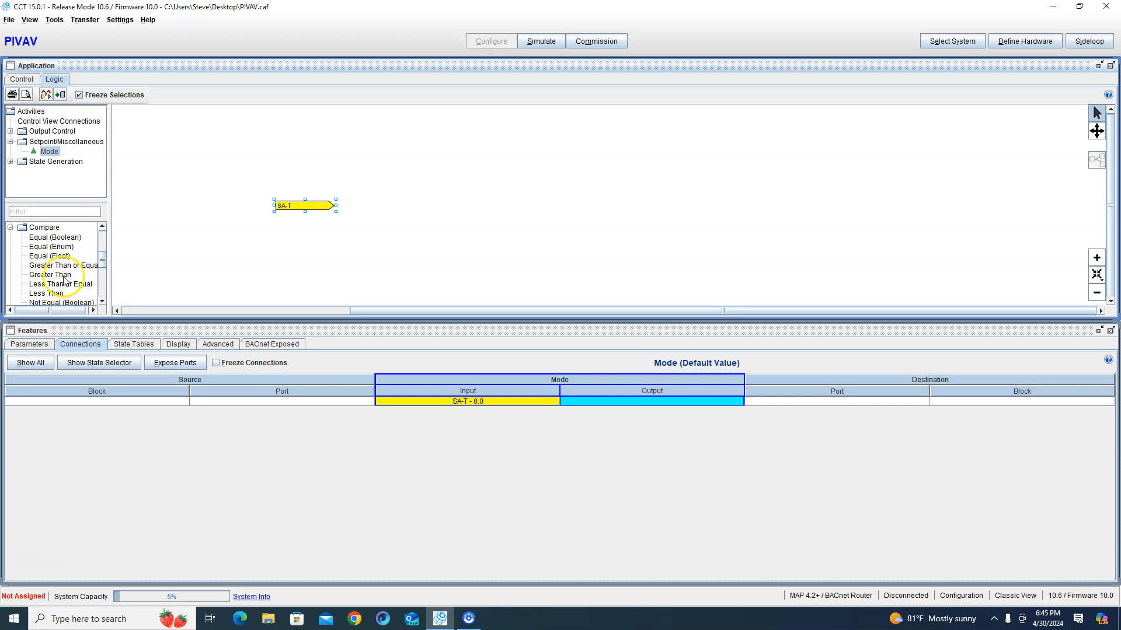
pyautogui.click(59, 294)
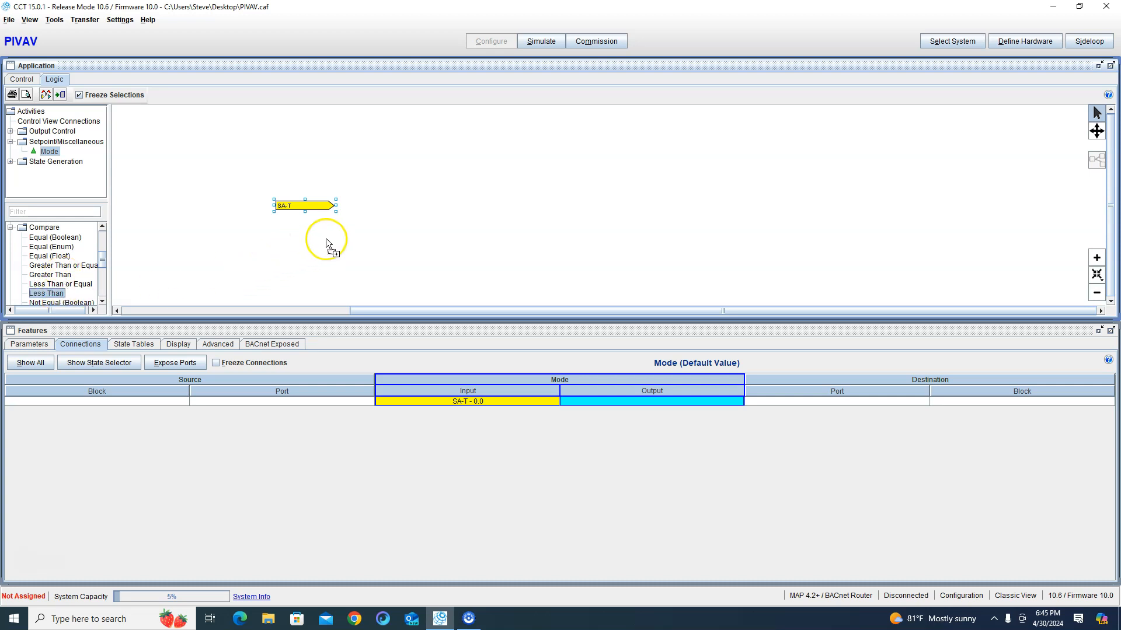
pyautogui.click(404, 212)
pyautogui.moveTo(338, 207); pyautogui.dragTo(387, 209)
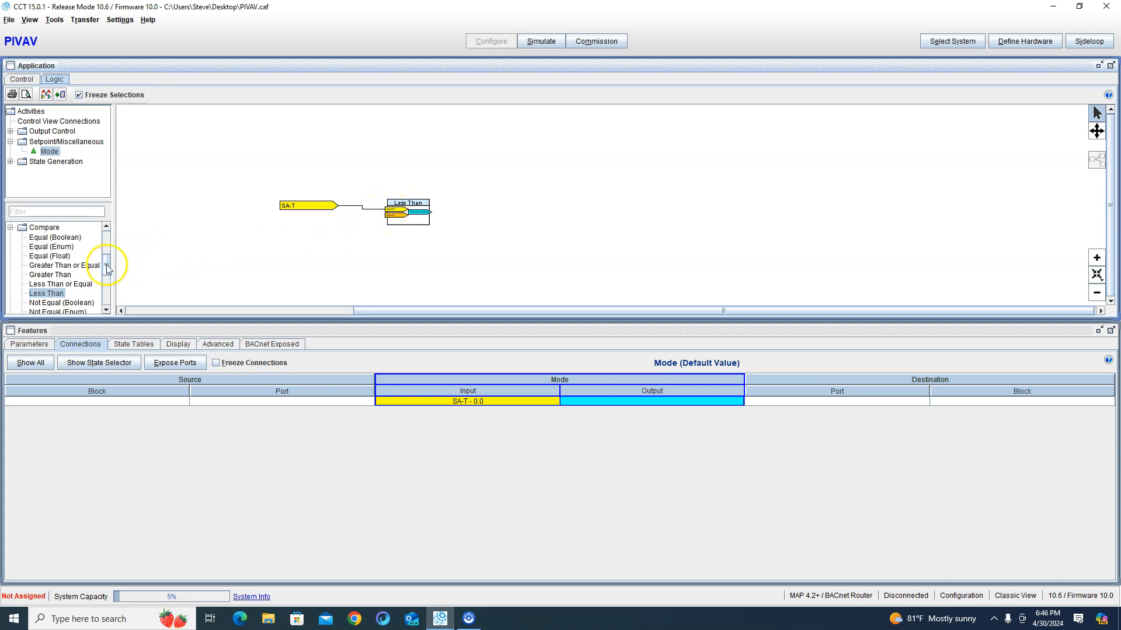
# - Add a float constant named 65 with a default value of 65 and connect it to the second input of Less Than
pyautogui.scroll(-3, 43, 233)
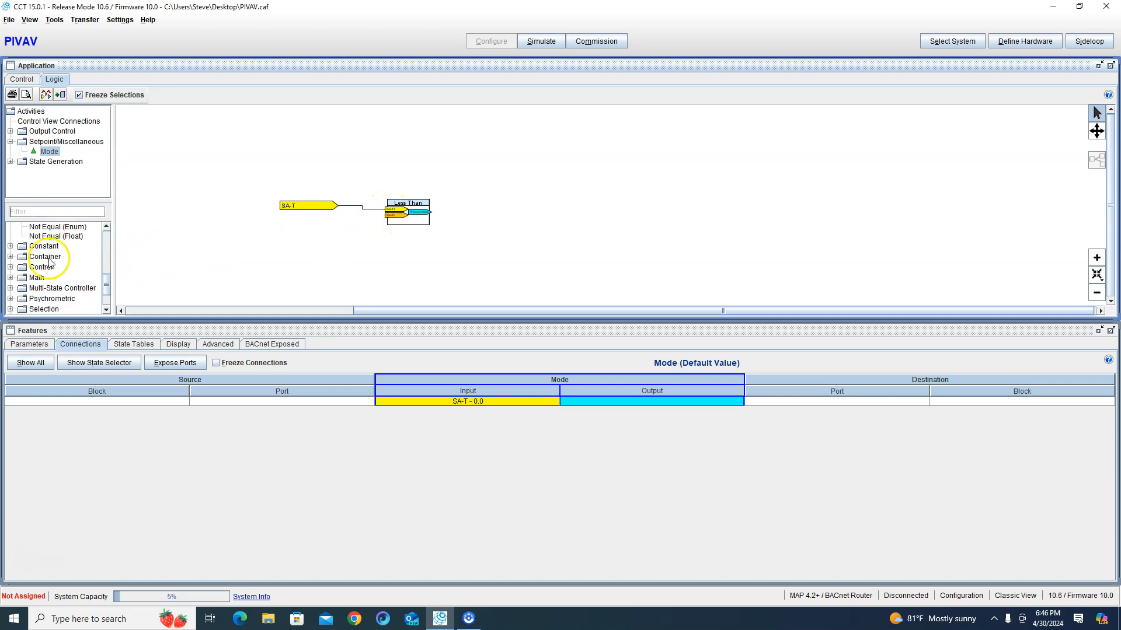
pyautogui.click(11, 246)
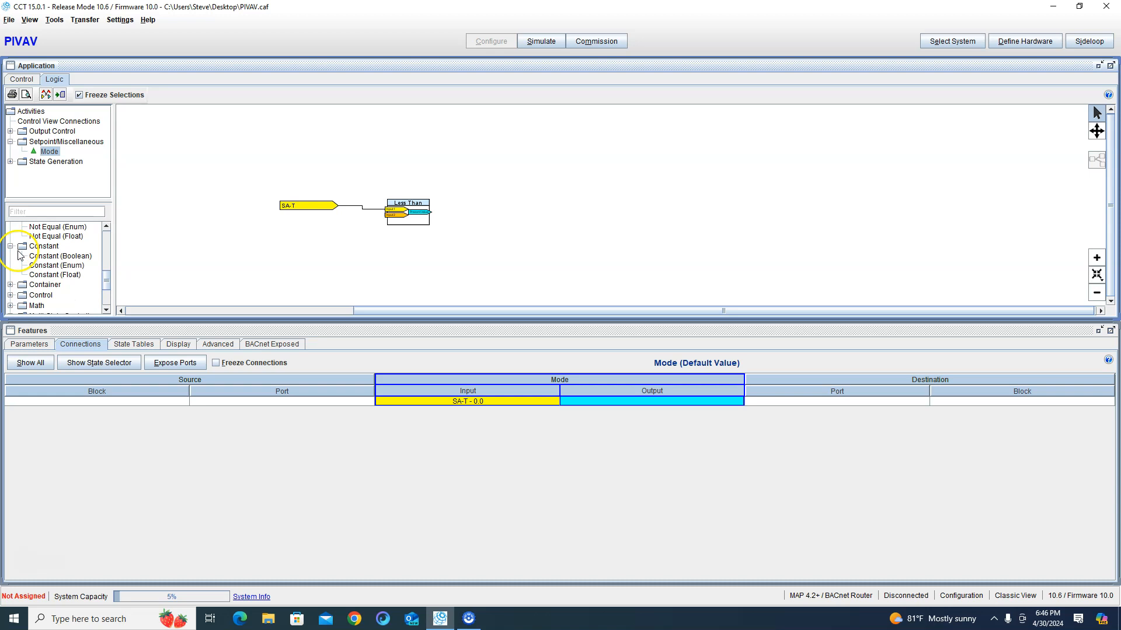
pyautogui.moveTo(56, 274); pyautogui.dragTo(211, 264)
pyautogui.moveTo(293, 232); pyautogui.dragTo(293, 234)
pyautogui.doubleClick(293, 238)
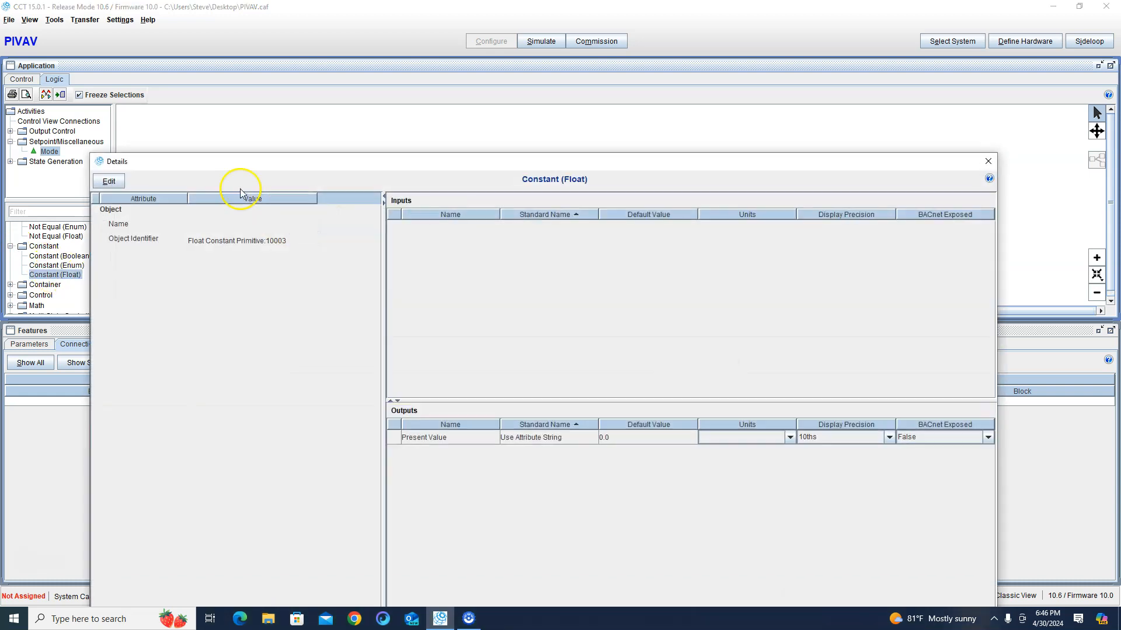
pyautogui.click(110, 181)
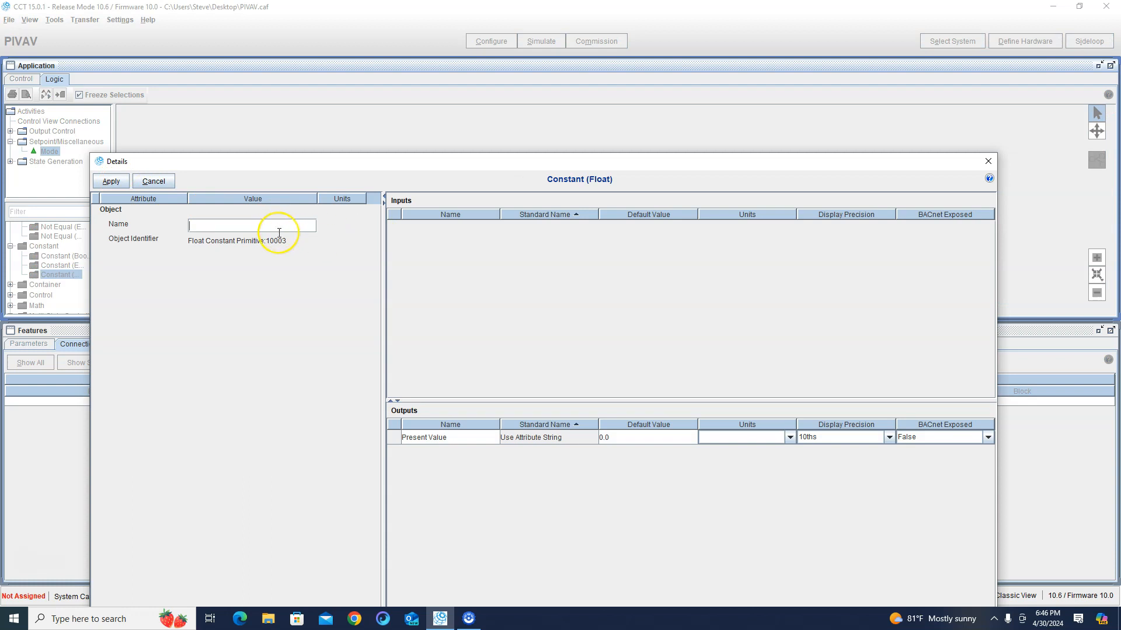
pyautogui.write('65')
pyautogui.click(660, 437)
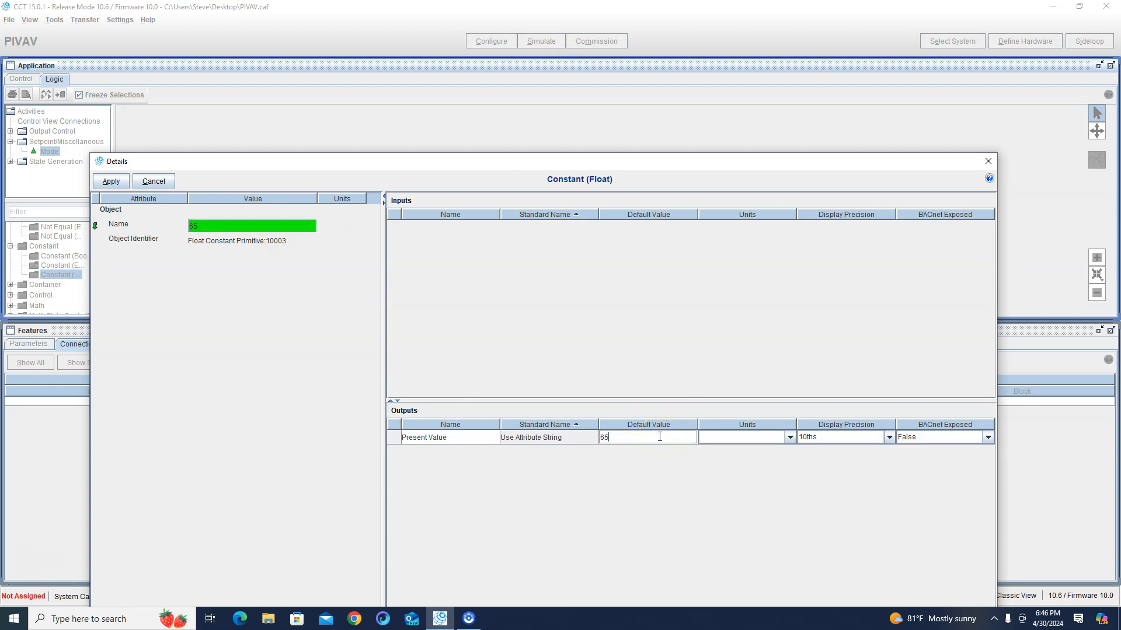
pyautogui.write('65')
pyautogui.click(111, 181)
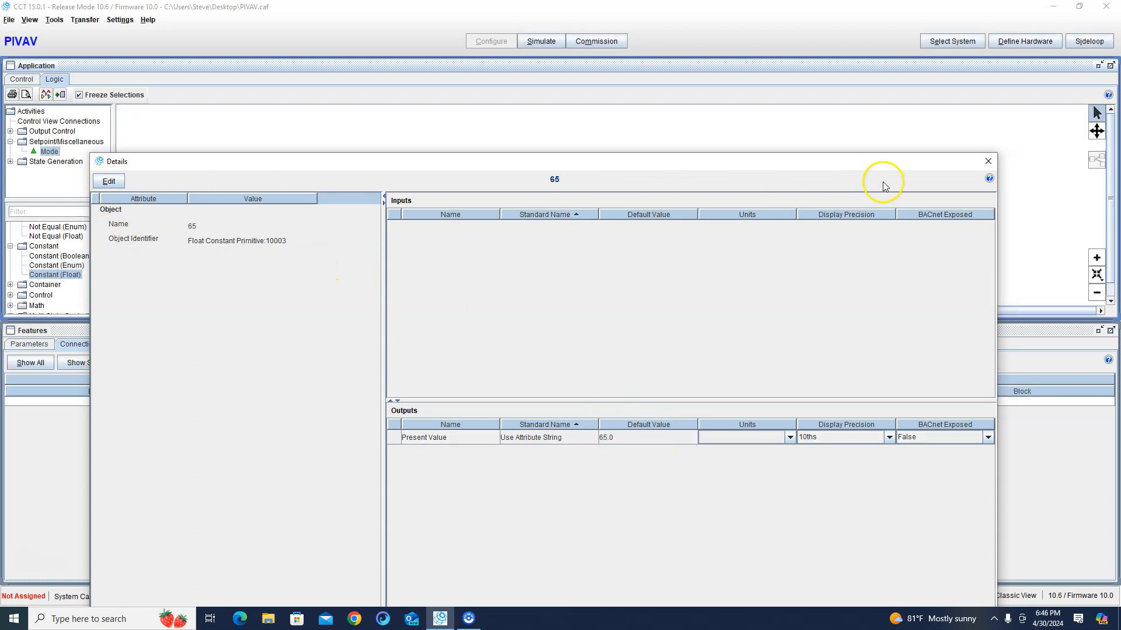
pyautogui.click(989, 163)
pyautogui.moveTo(308, 232); pyautogui.dragTo(380, 219)
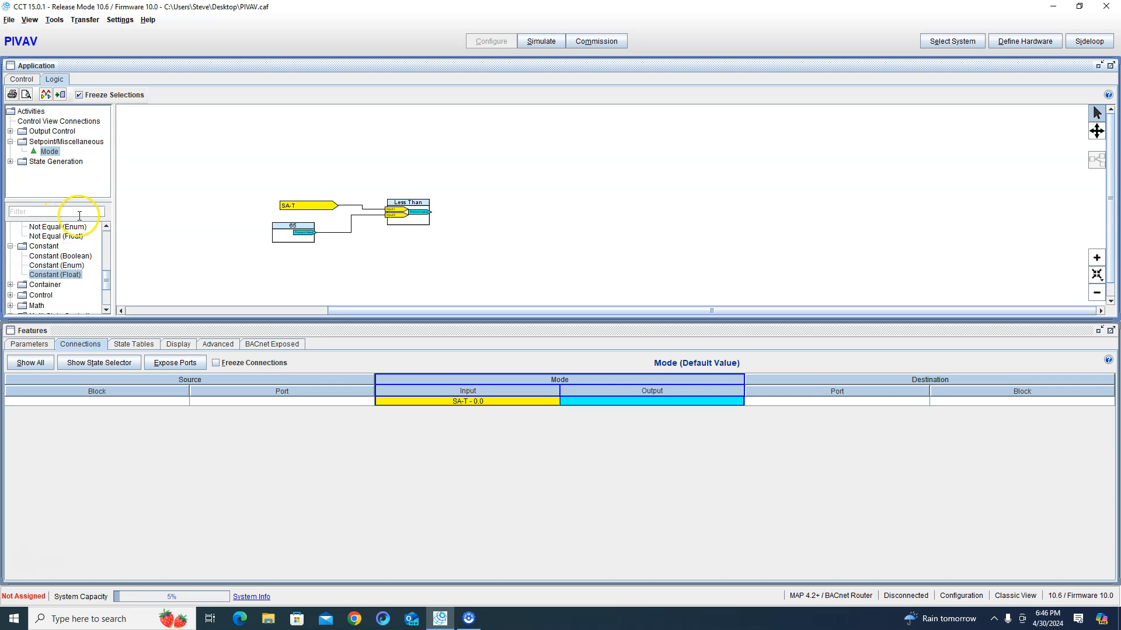
# - Place a Boolean activity output beside the Less Than block and connect the block's result to it
pyautogui.scroll(10, 65, 257)
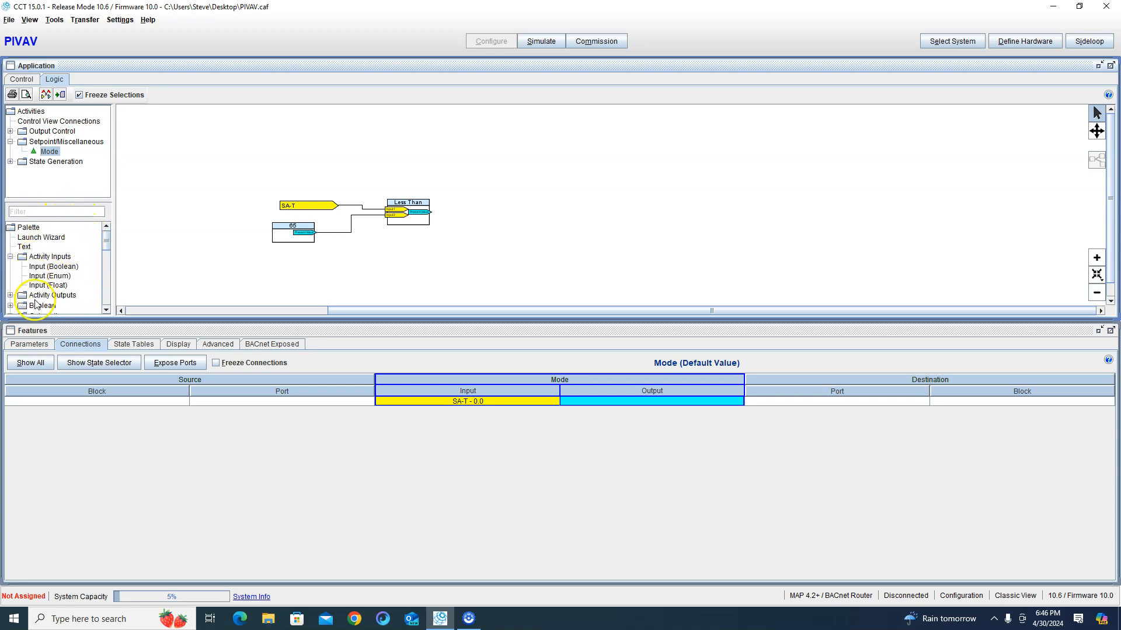
pyautogui.click(11, 295)
pyautogui.moveTo(59, 291); pyautogui.dragTo(506, 213)
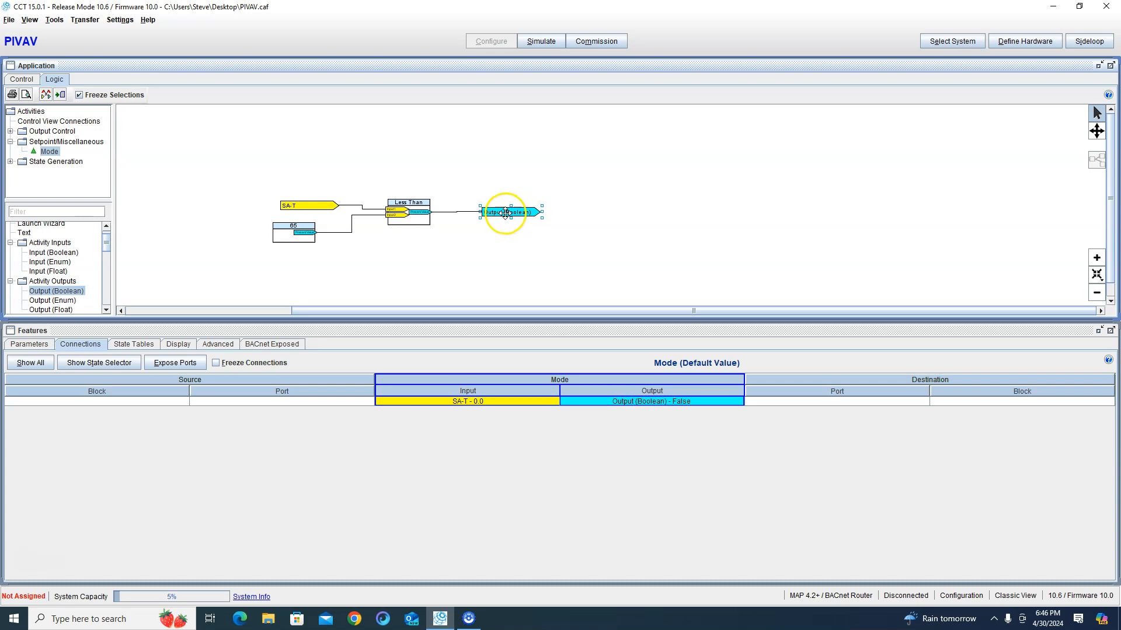
# - Rename the Boolean activity output connected to the Less Than block as Mode
pyautogui.doubleClick(504, 214)
pyautogui.click(114, 181)
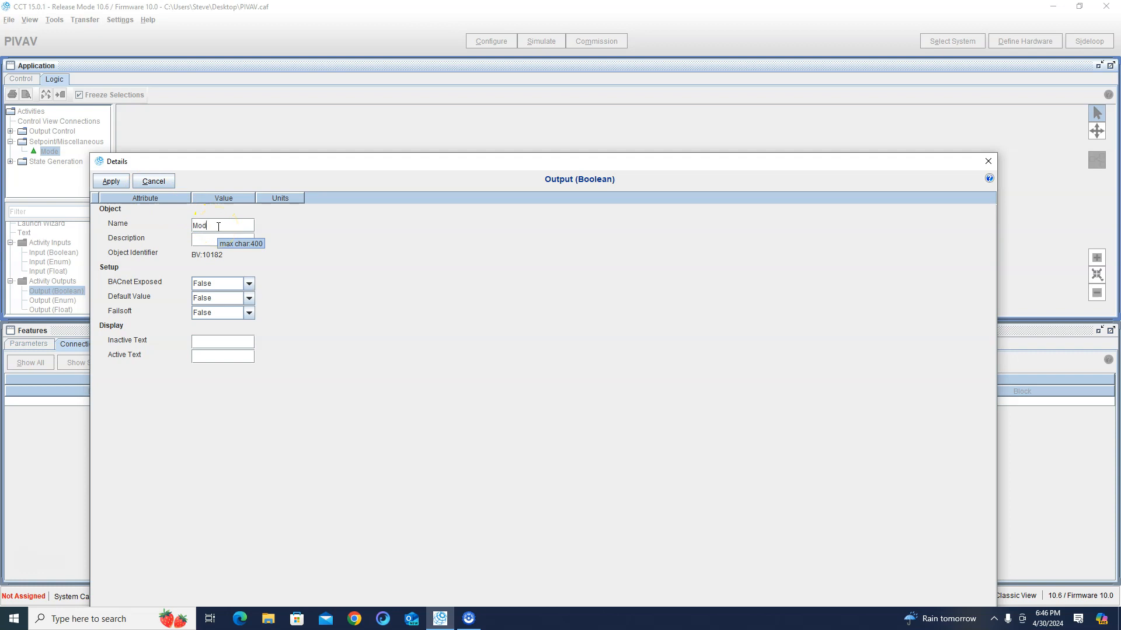
pyautogui.write('Mode')
pyautogui.click(111, 181)
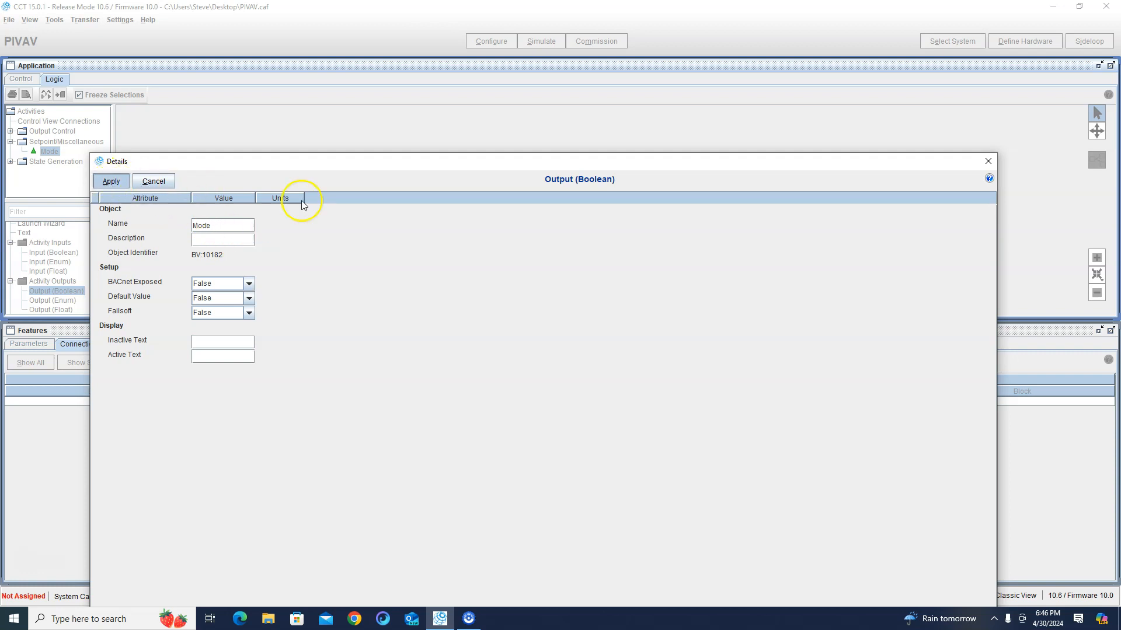
pyautogui.click(987, 161)
# - Accept Mode as the activity's default element and, back in the control view, connect the SA-T sensor to its SA-T input
pyautogui.click(31, 83)
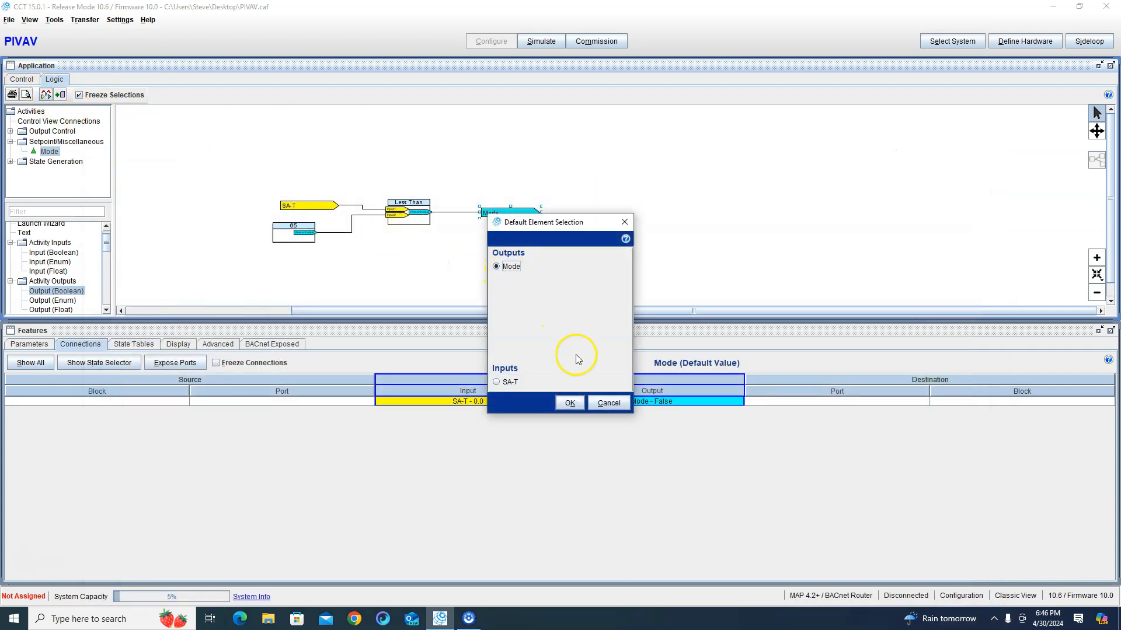
pyautogui.click(570, 402)
pyautogui.click(21, 80)
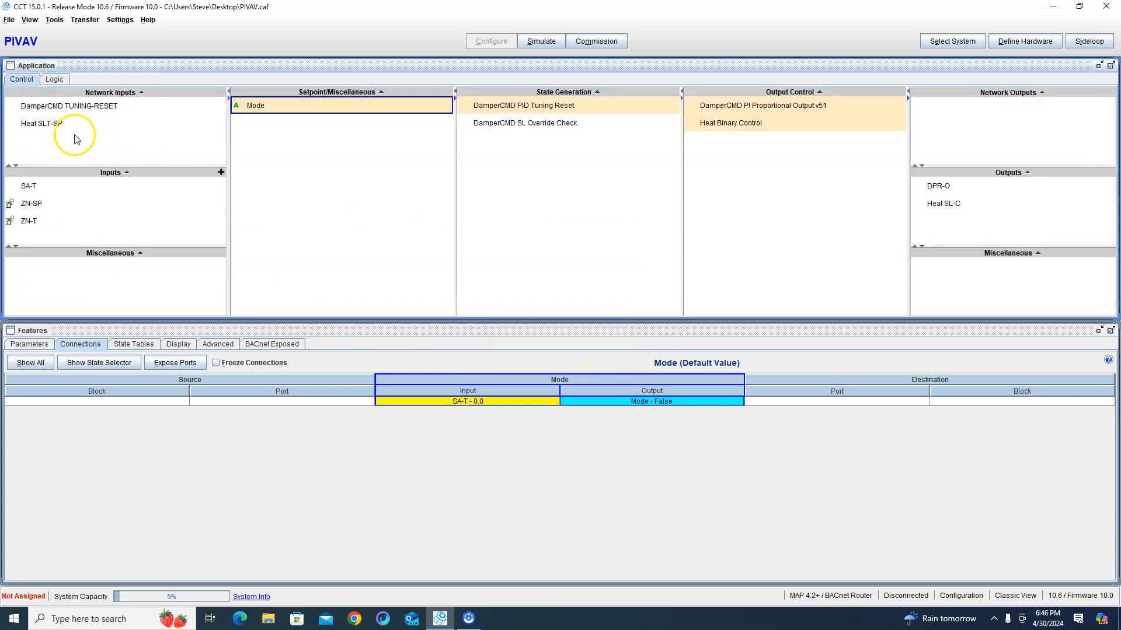
pyautogui.doubleClick(485, 408)
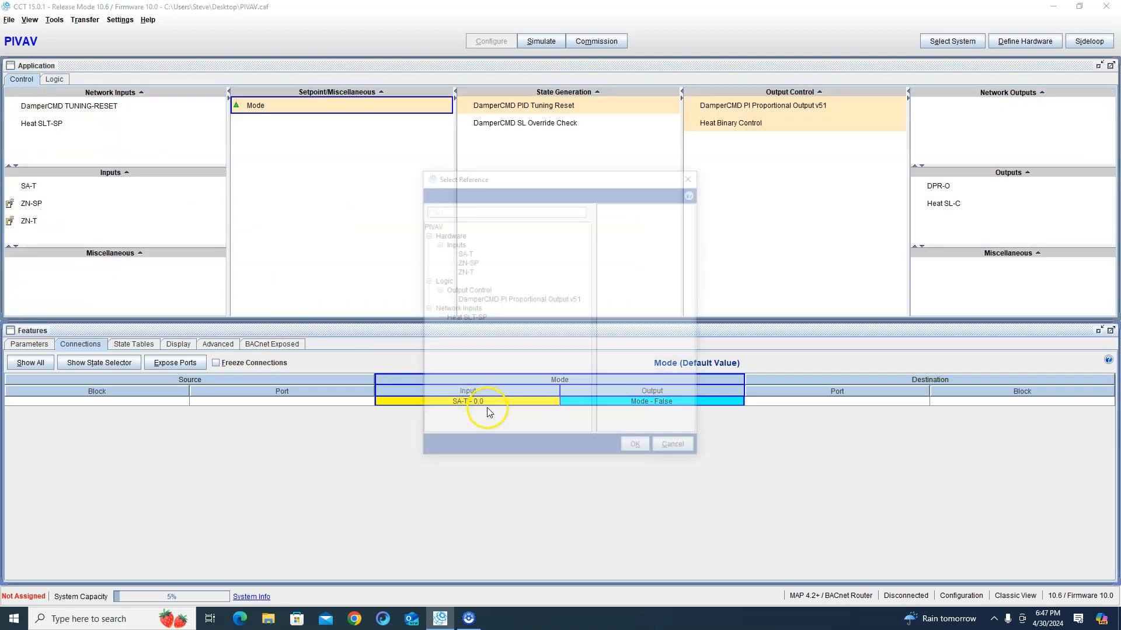
pyautogui.click(465, 254)
pyautogui.click(635, 445)
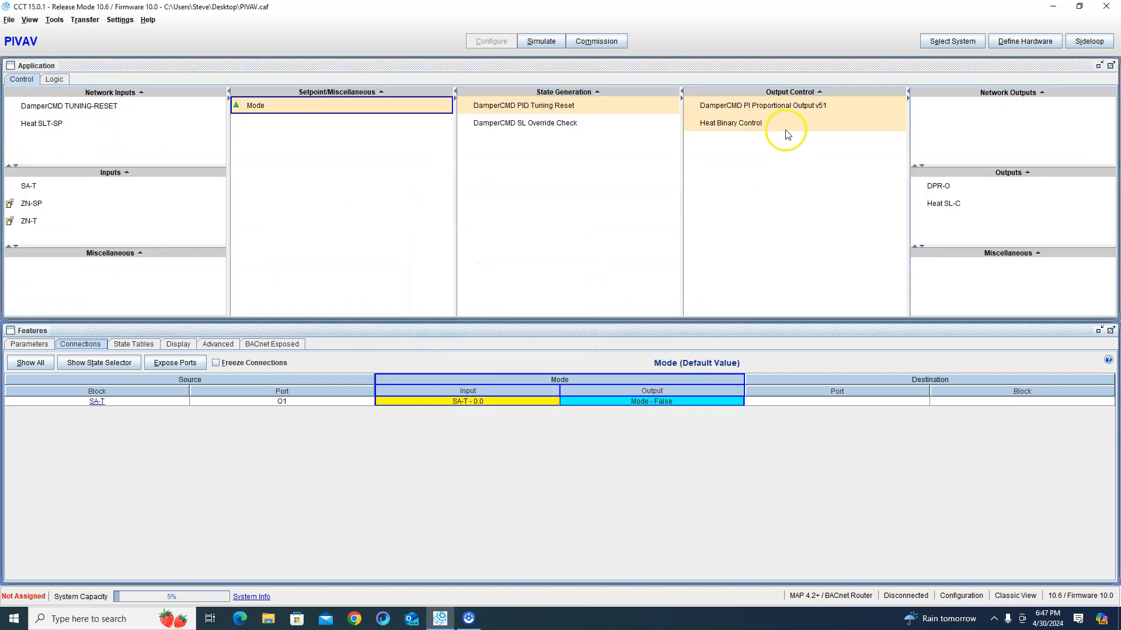
# - Connect the Mode activity's output to the Direct Acting input of DamperCMD PI Proportional Output v51
pyautogui.click(743, 114)
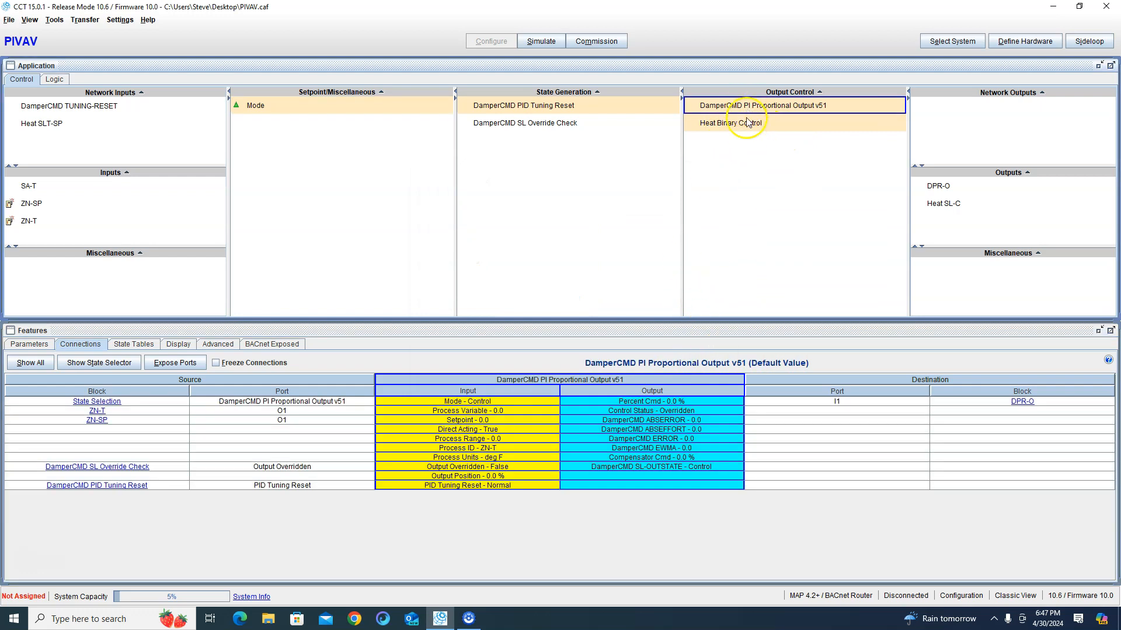
pyautogui.doubleClick(452, 431)
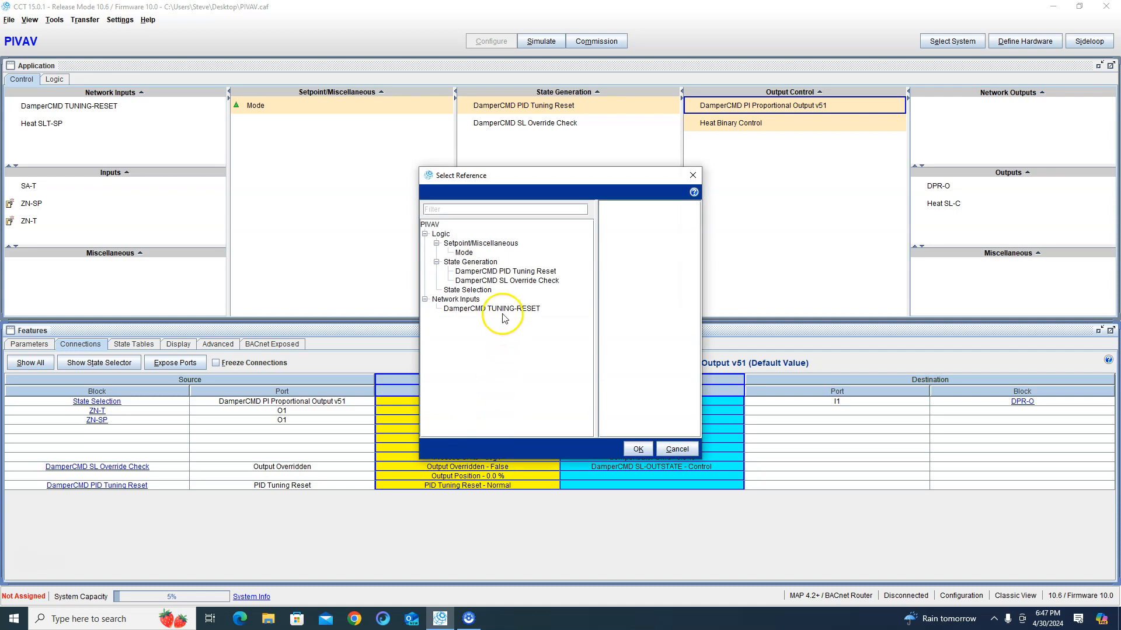
pyautogui.click(464, 252)
pyautogui.click(637, 449)
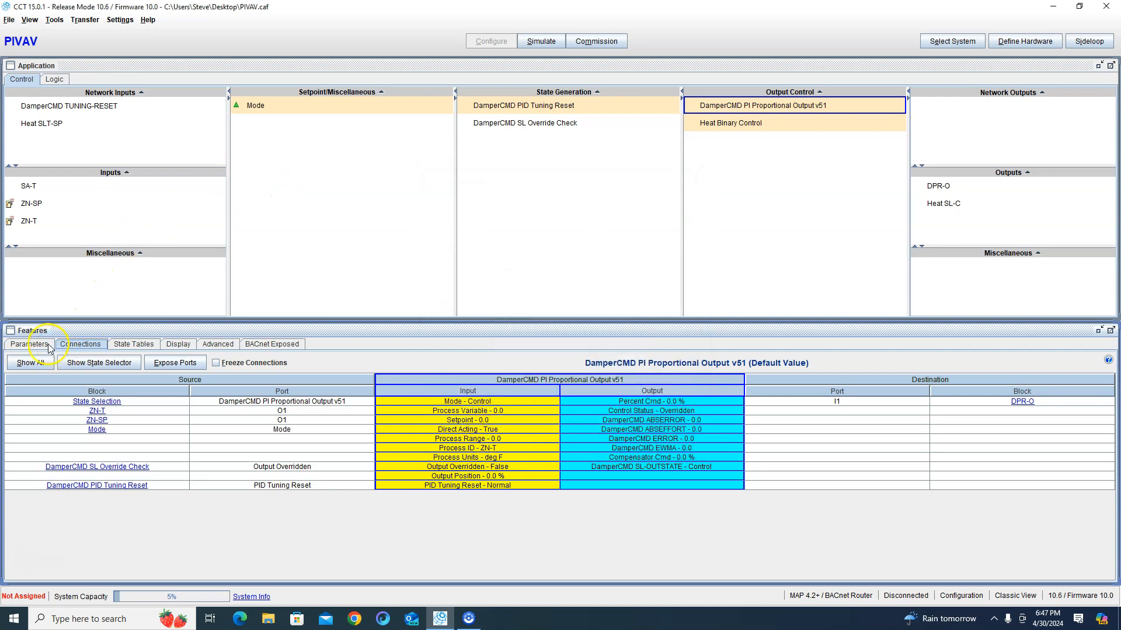
# - Start a 2x simulation with SA-T at 55, ZN-SP at 72, ZN-T at 74 and Heat SLT-SP at 68 deg F
pyautogui.click(29, 345)
pyautogui.moveTo(1014, 166); pyautogui.dragTo(1013, 154)
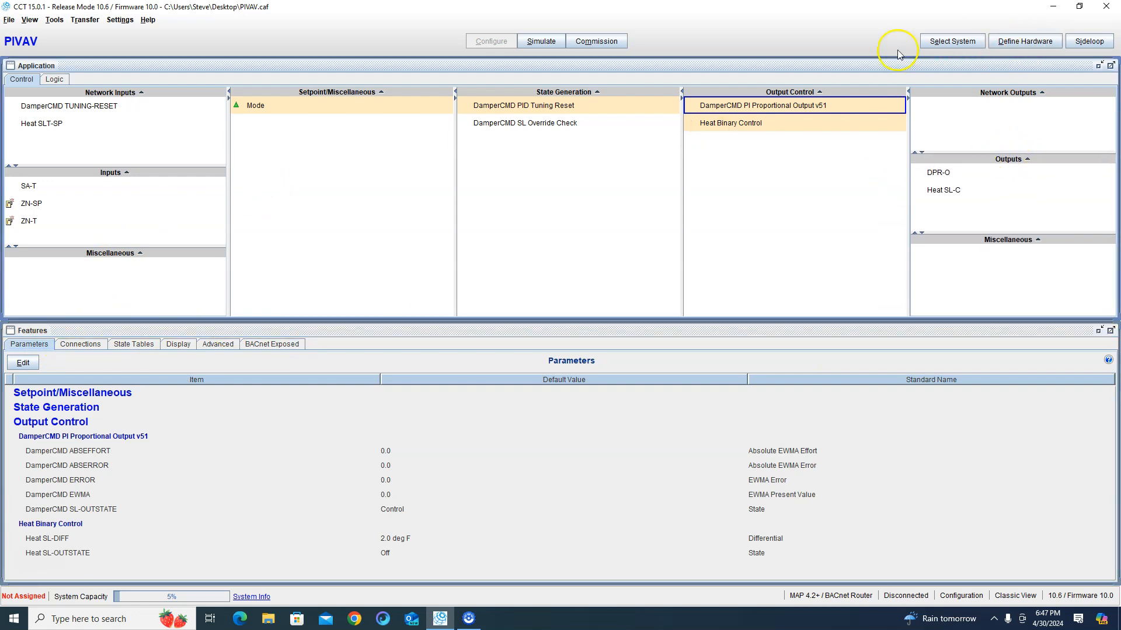
pyautogui.click(541, 41)
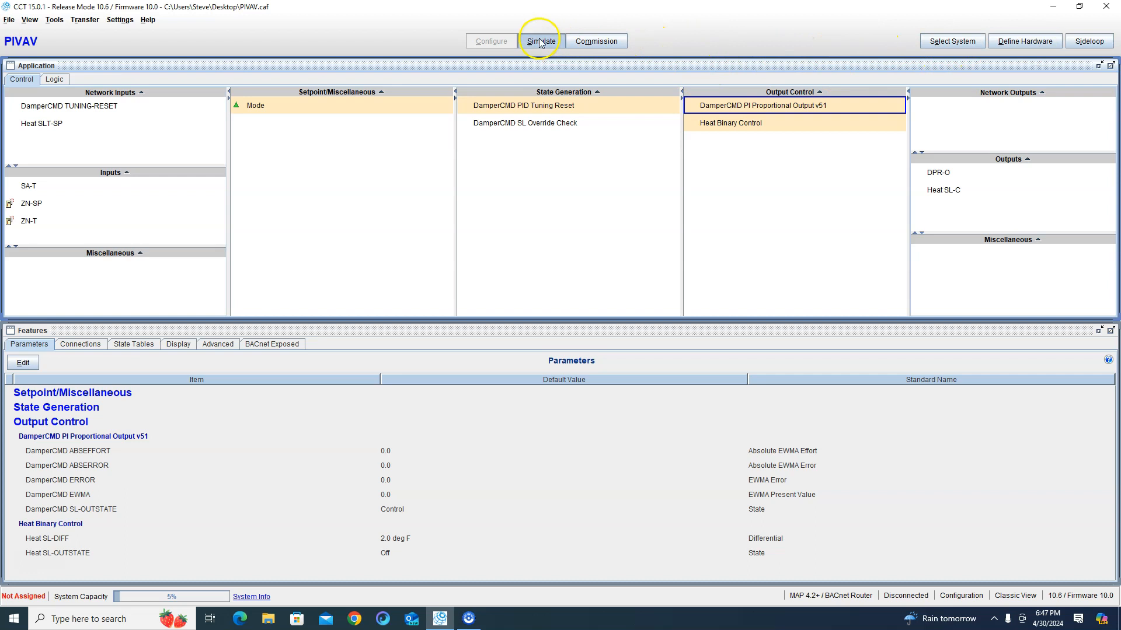
pyautogui.click(596, 344)
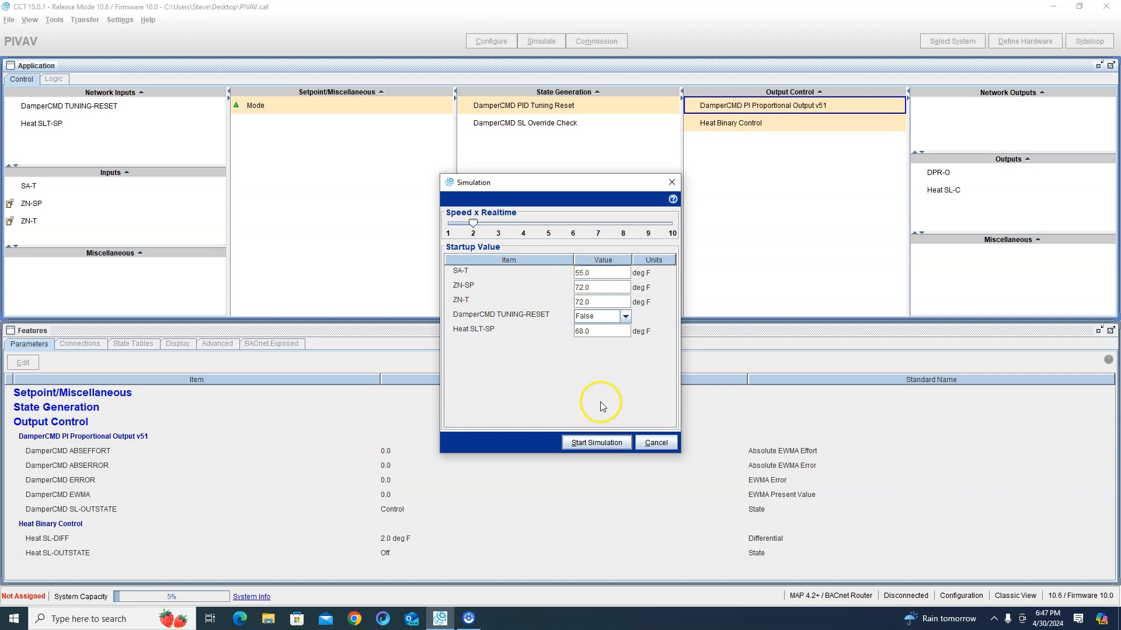
pyautogui.doubleClick(595, 287)
pyautogui.click(592, 303)
pyautogui.click(598, 444)
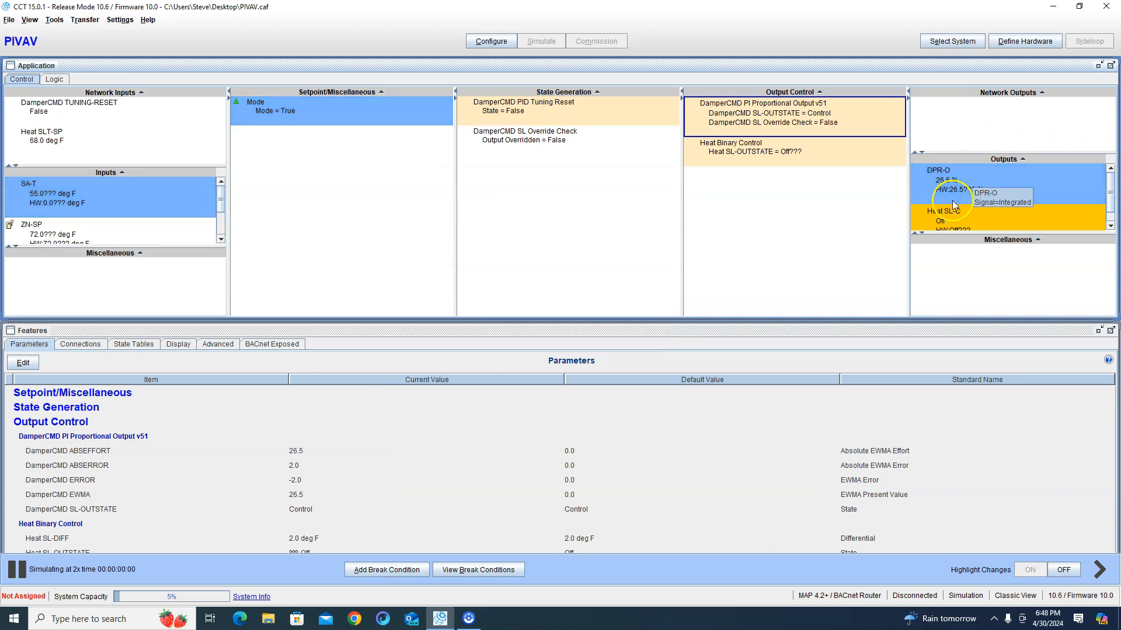
# - Enlarge the Inputs and Outputs lists and examine the live connections of DamperCMD PI Proportional Output v51
pyautogui.moveTo(1020, 151); pyautogui.dragTo(1019, 114)
pyautogui.moveTo(1004, 202)
pyautogui.mouseDown()
pyautogui.moveTo(1005, 231)
pyautogui.moveTo(1004, 217)
pyautogui.mouseUp()
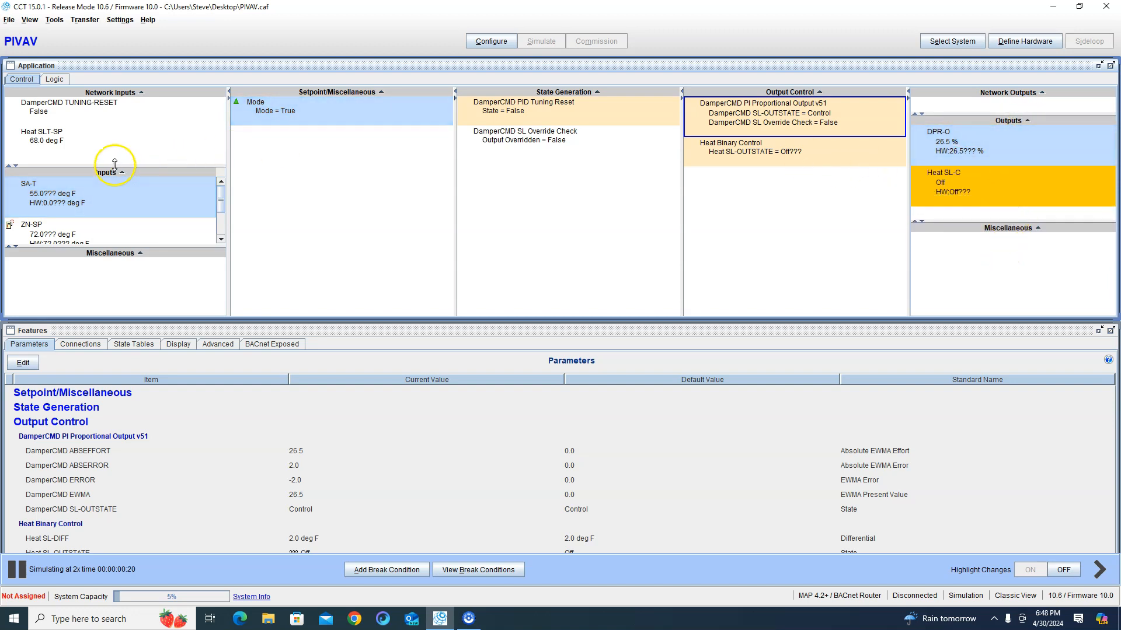
pyautogui.moveTo(114, 166); pyautogui.dragTo(113, 123)
pyautogui.moveTo(95, 216); pyautogui.dragTo(93, 276)
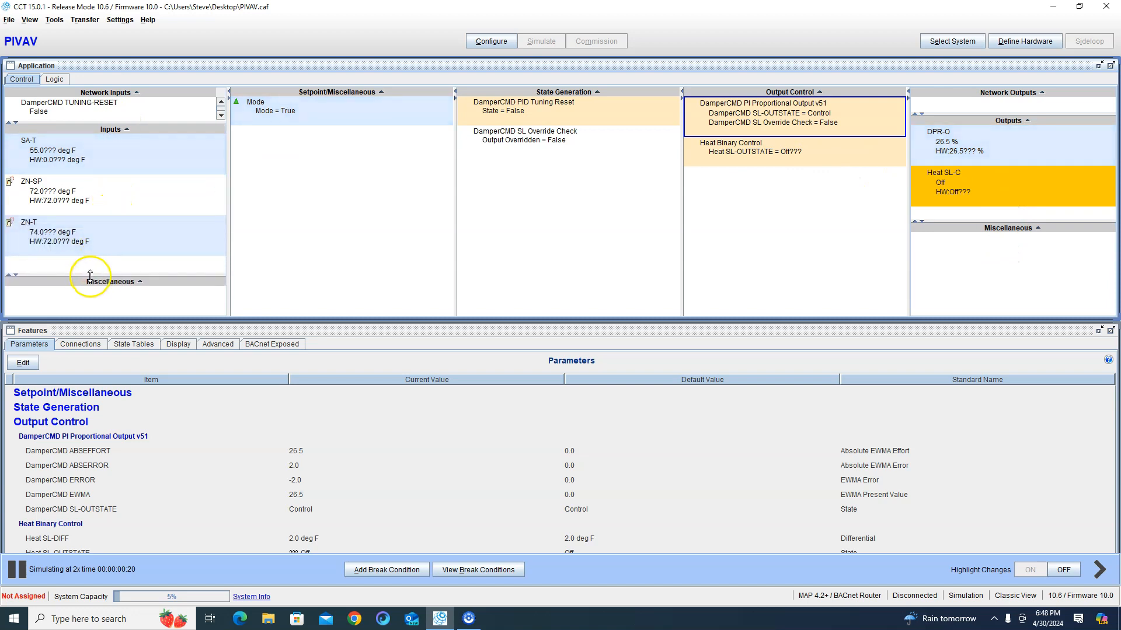
pyautogui.click(965, 150)
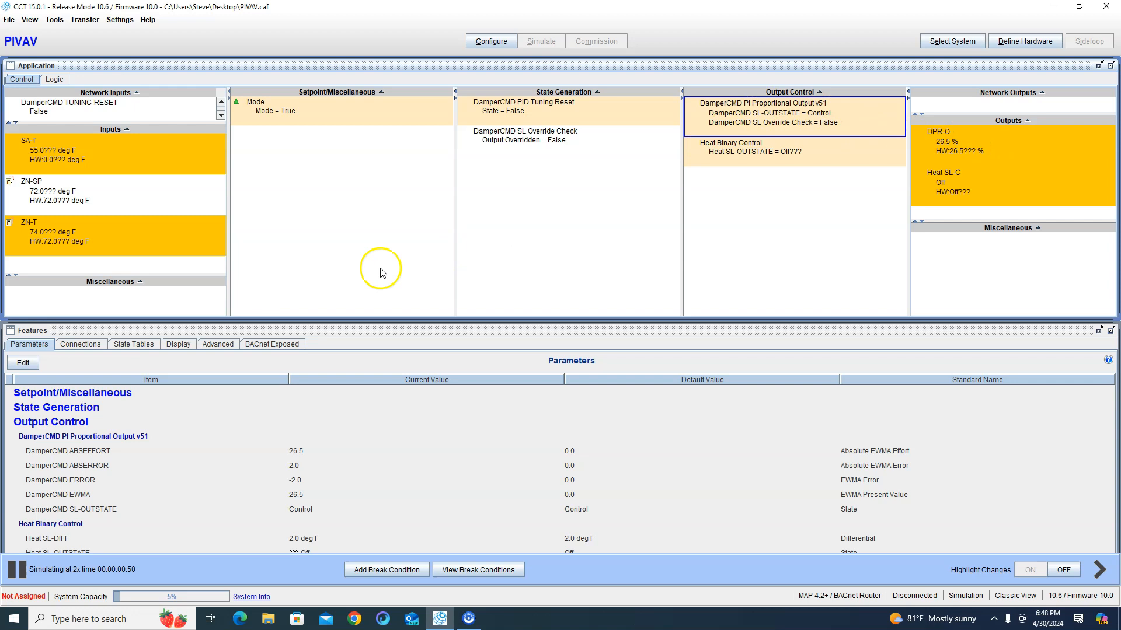
pyautogui.click(98, 349)
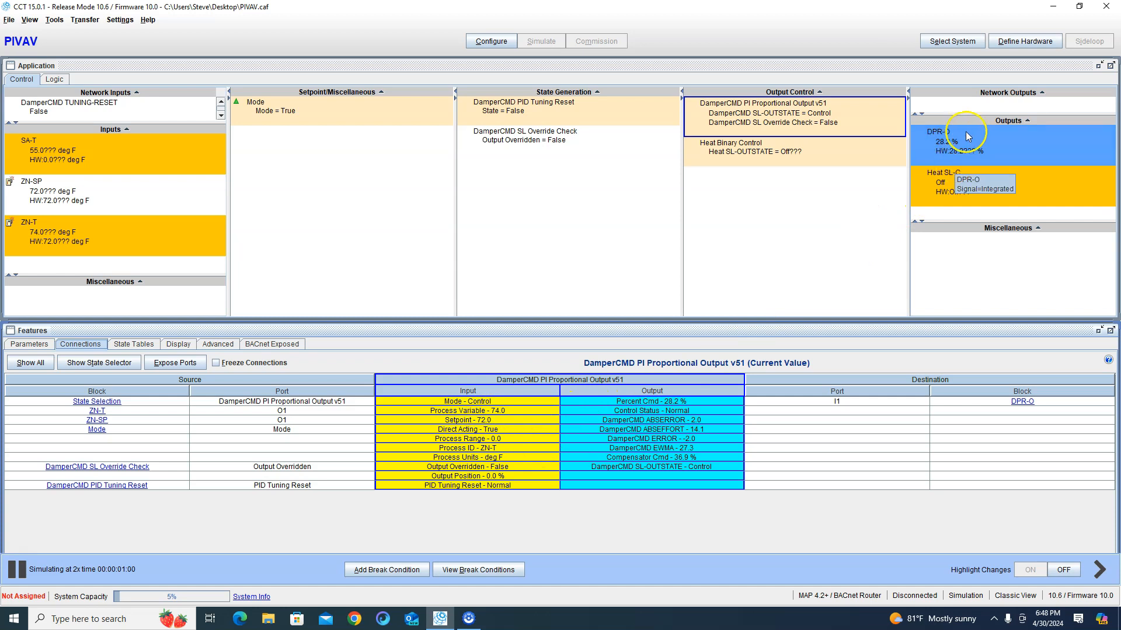
# - Command the simulated SA-T output to a test value of 80
pyautogui.rightClick(61, 155)
pyautogui.click(113, 171)
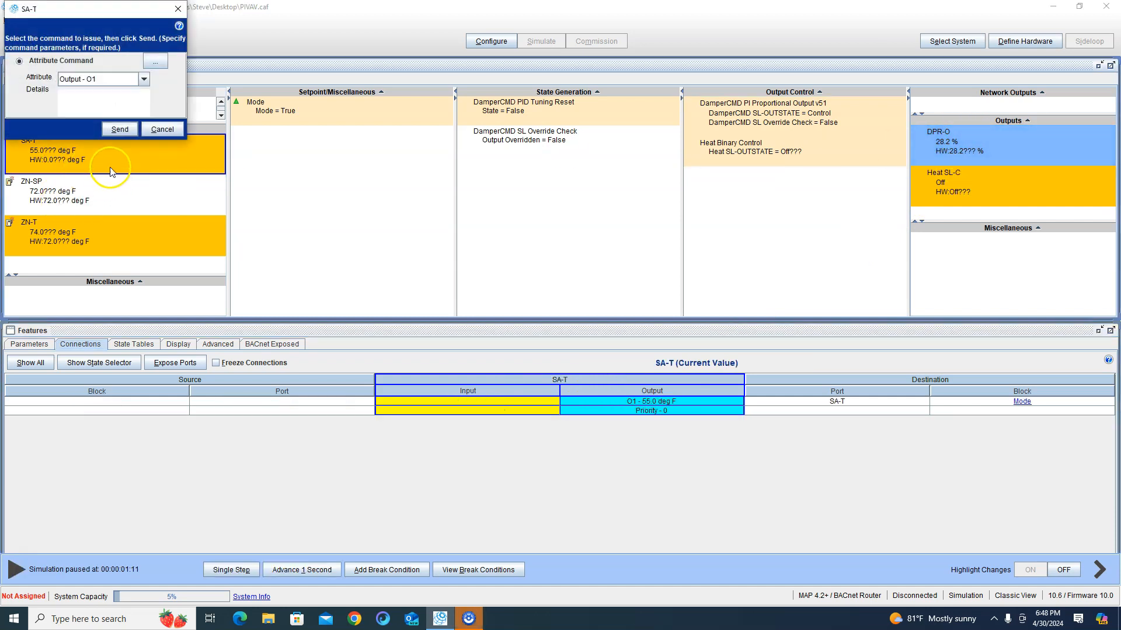
pyautogui.click(157, 63)
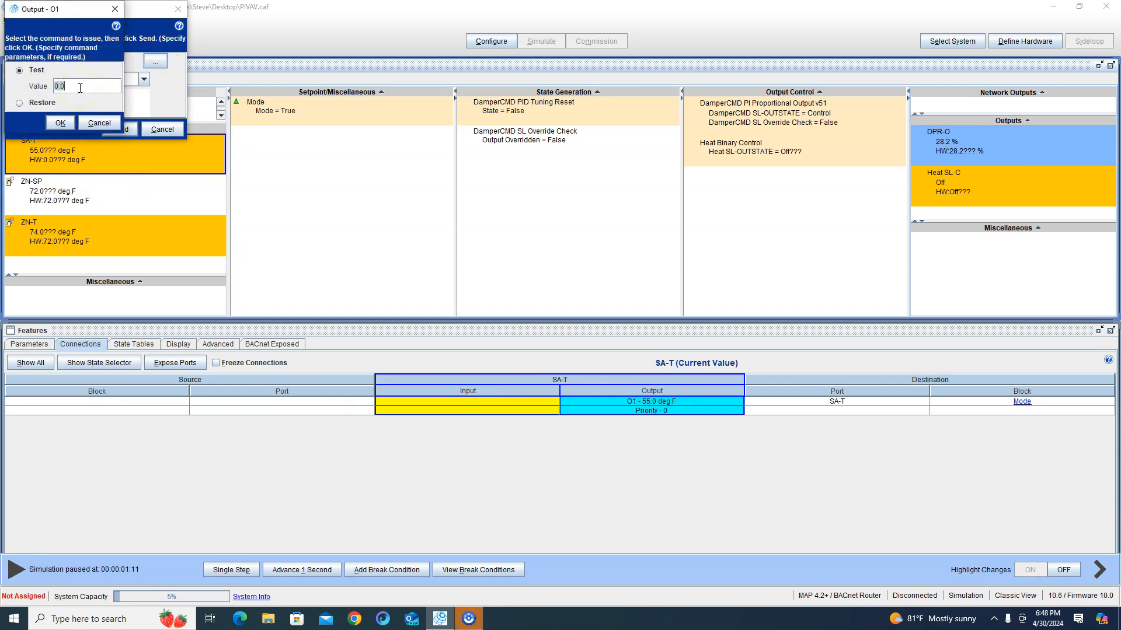
pyautogui.write('80')
pyautogui.click(60, 123)
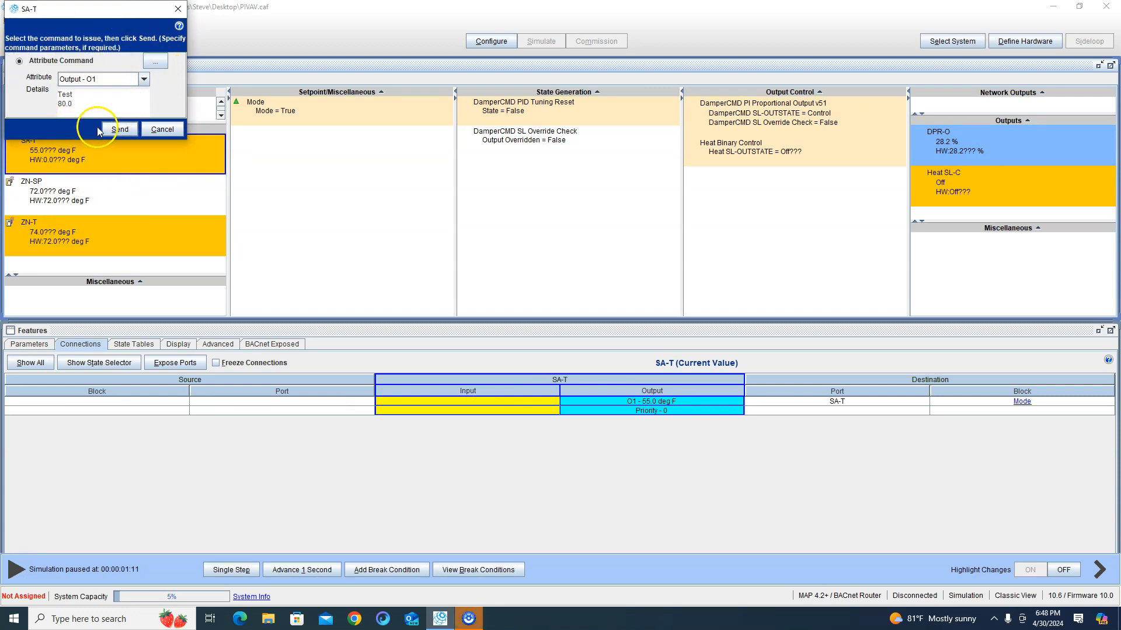
pyautogui.click(120, 129)
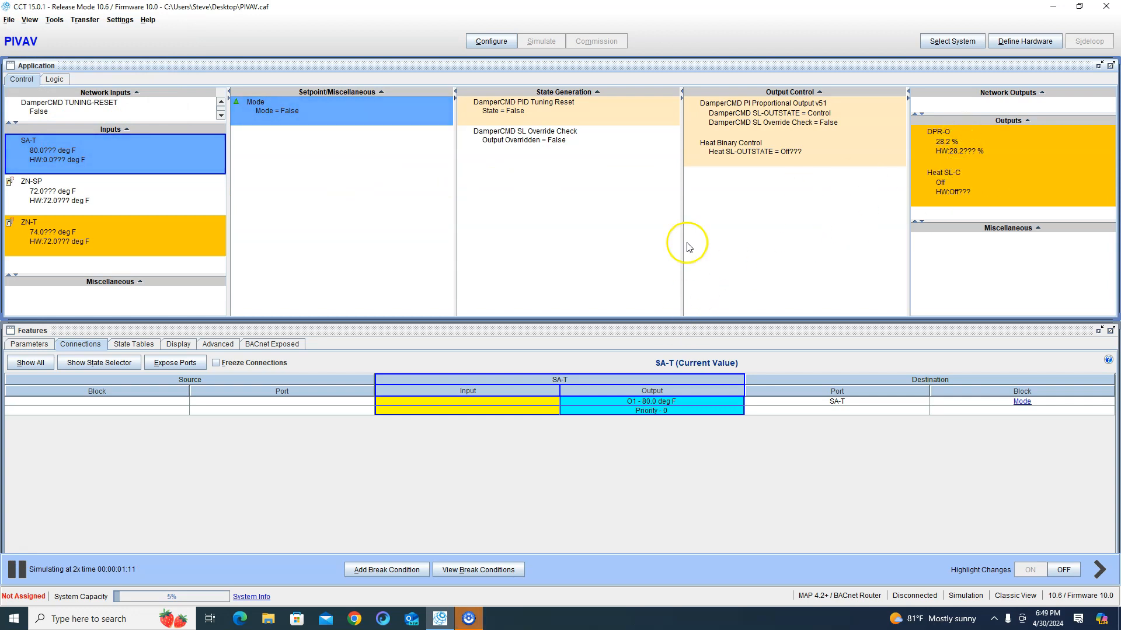
# - Examine the damper control block's Direct Acting input and the DPR-O output's response to the warm supply air
pyautogui.click(772, 125)
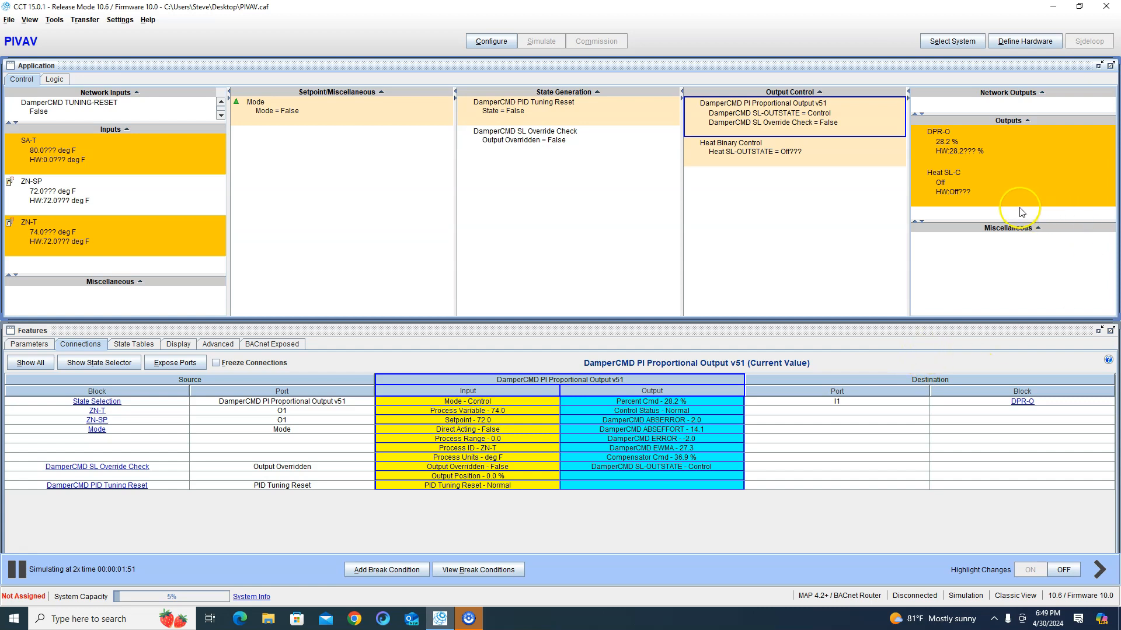
pyautogui.click(941, 146)
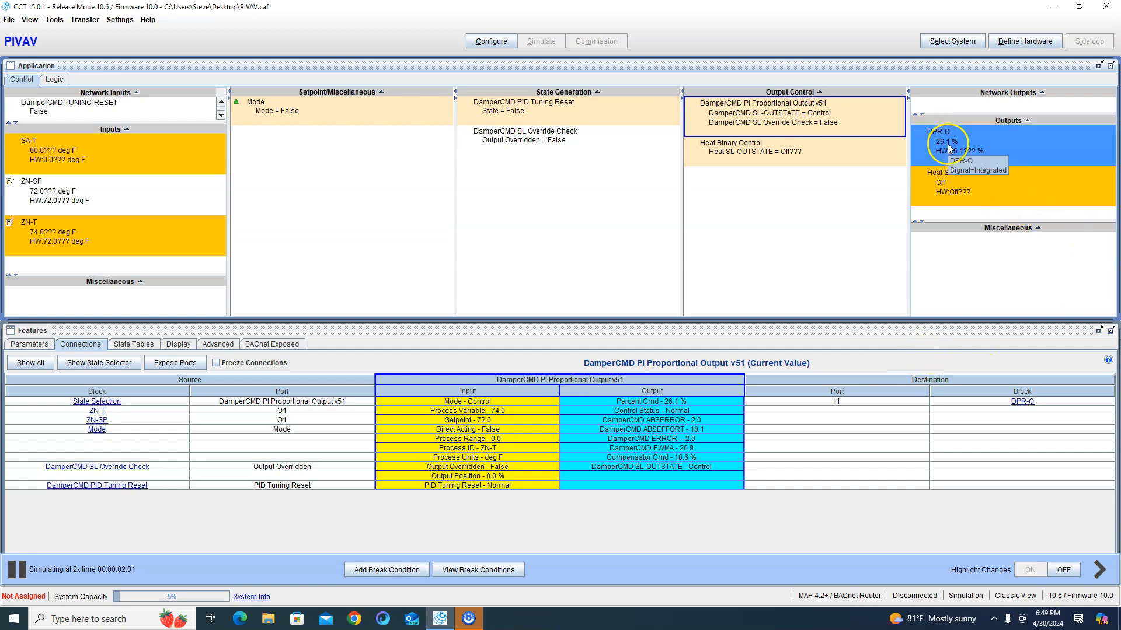
pyautogui.click(979, 152)
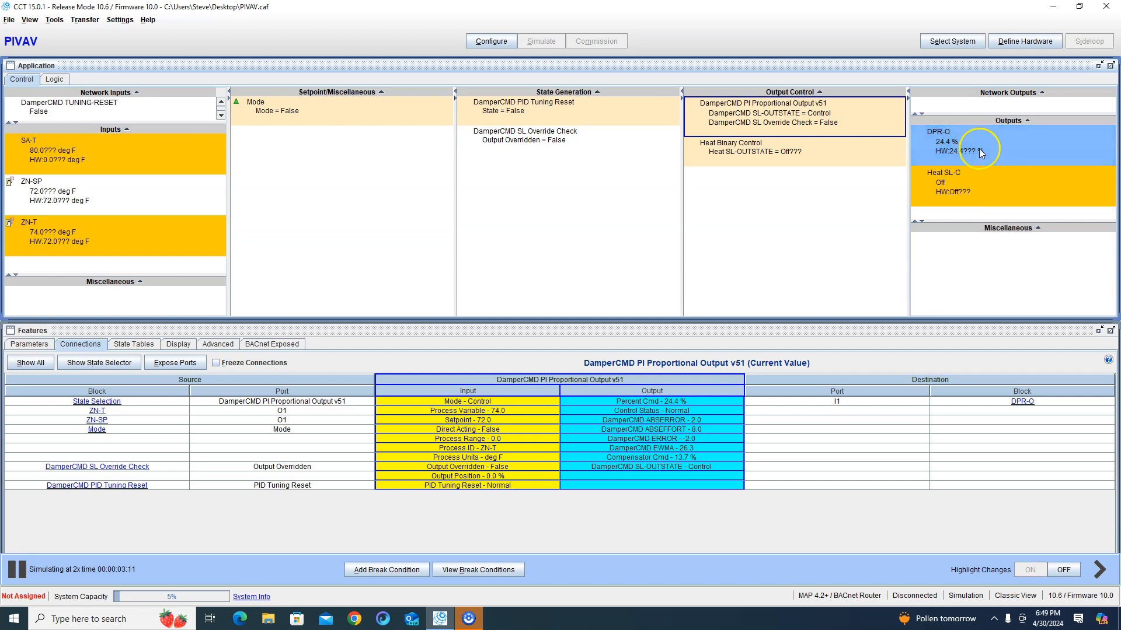
# - Command the simulated ZN-T output to a test value of 66
pyautogui.click(67, 238)
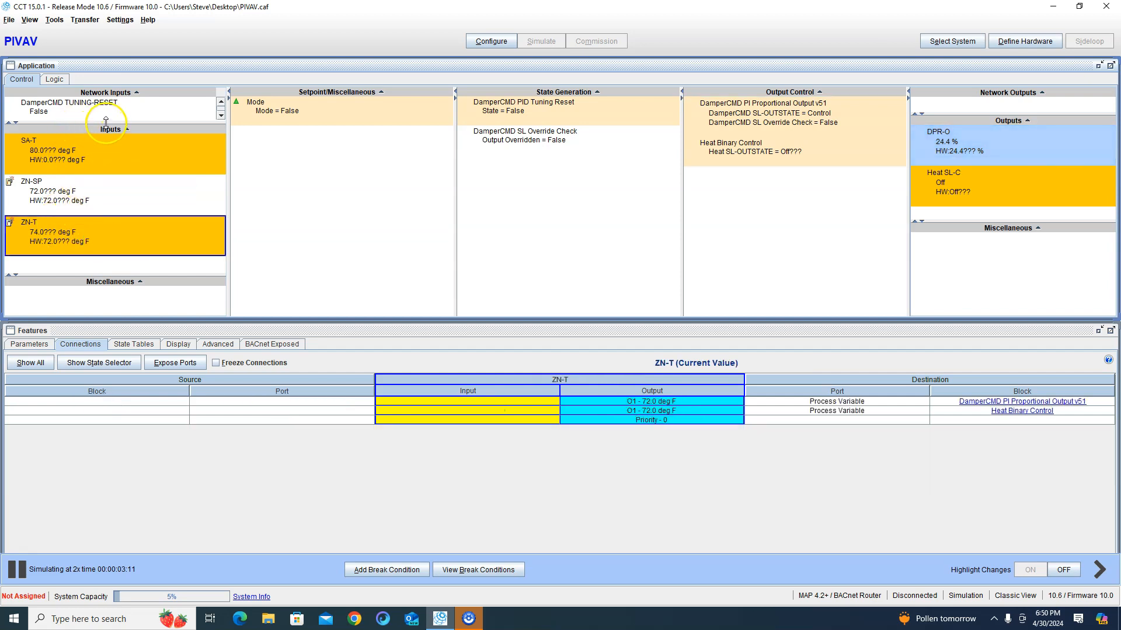
pyautogui.moveTo(106, 121); pyautogui.dragTo(107, 138)
pyautogui.rightClick(75, 244)
pyautogui.click(94, 260)
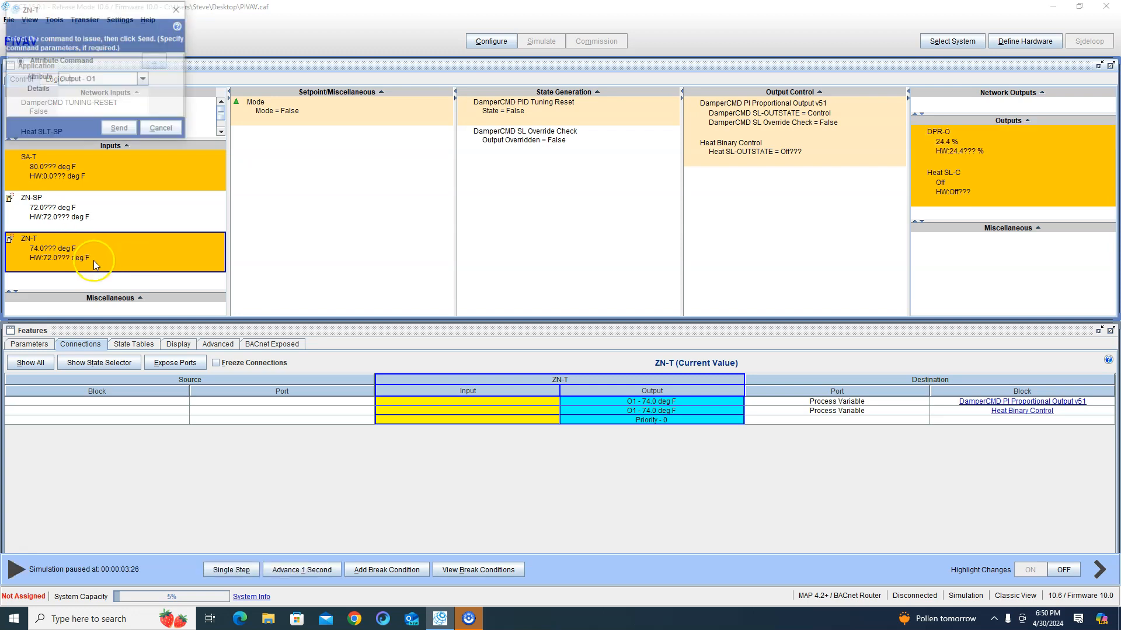
pyautogui.click(155, 61)
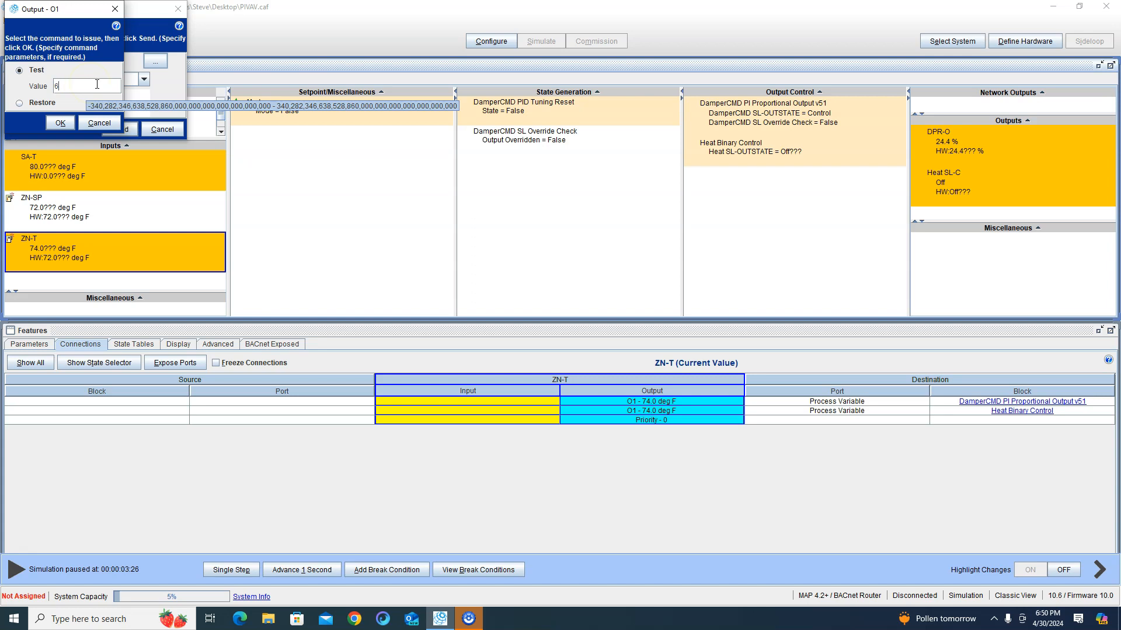
pyautogui.click(60, 122)
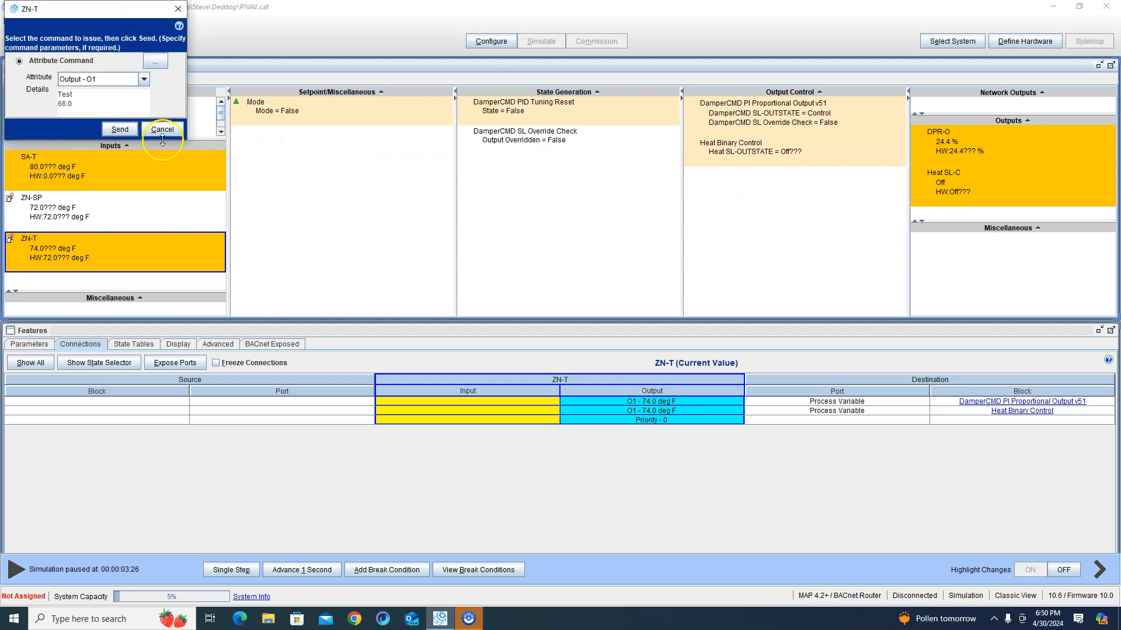
pyautogui.click(119, 129)
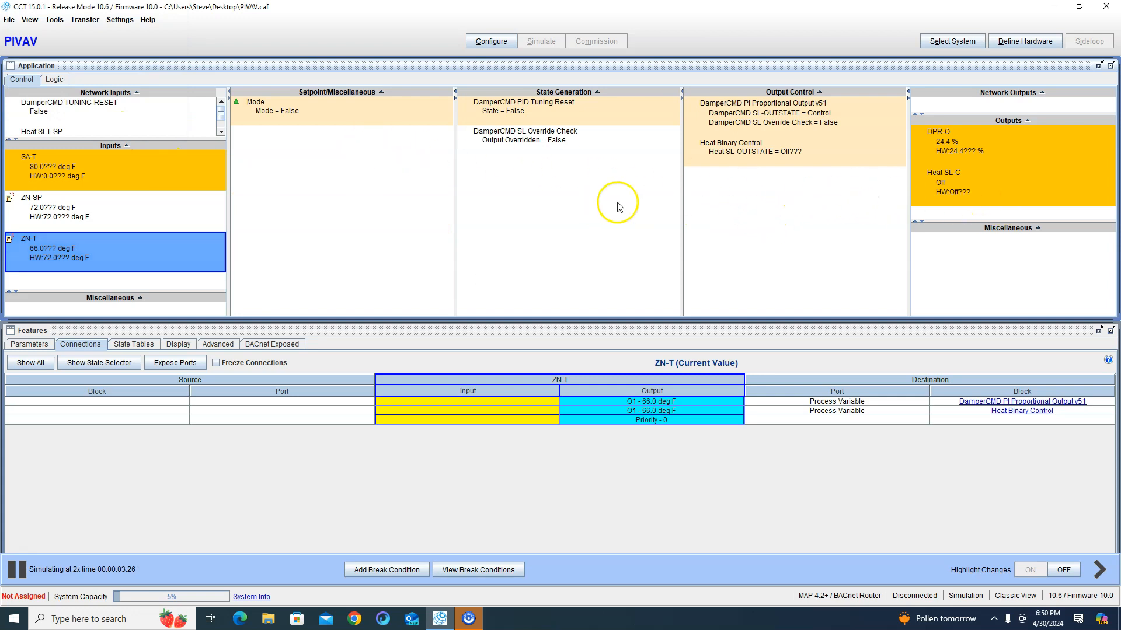
# - Check the Heat SLT-SP setpoint, the Heat Binary Control connections and the state tables that drive its mode
pyautogui.scroll(-2, 117, 126)
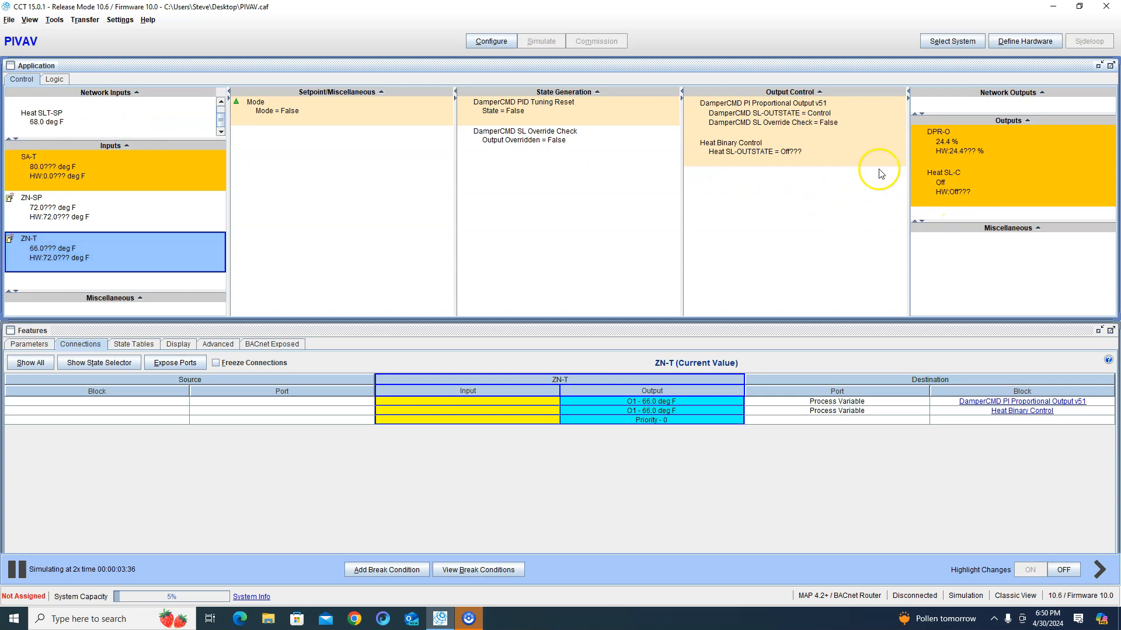
pyautogui.click(757, 152)
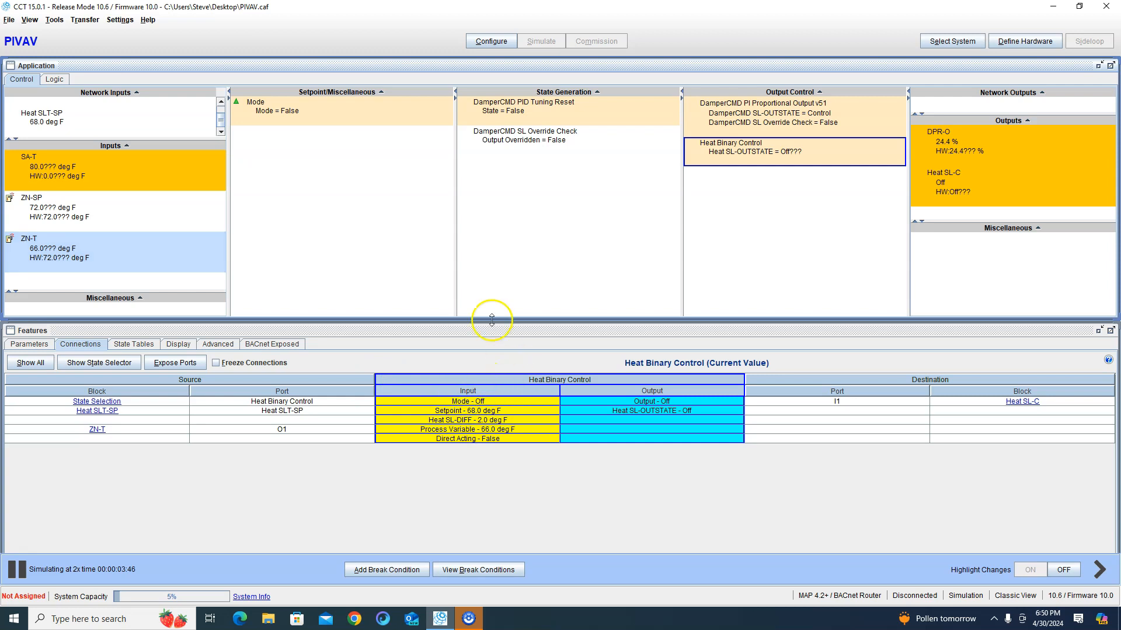
pyautogui.click(134, 346)
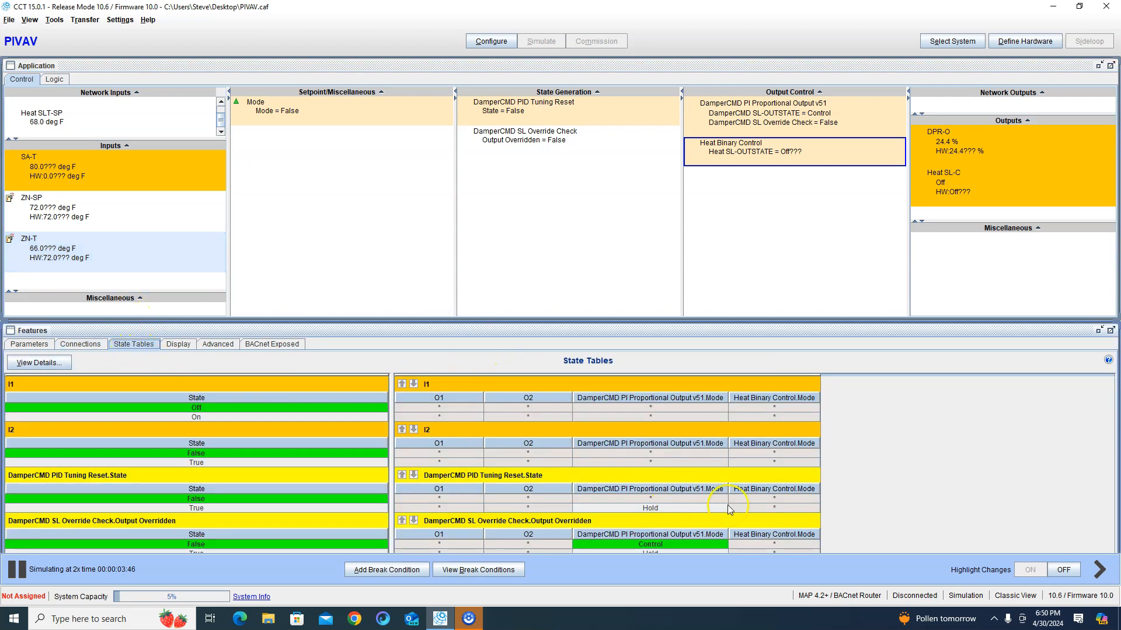
pyautogui.click(1099, 569)
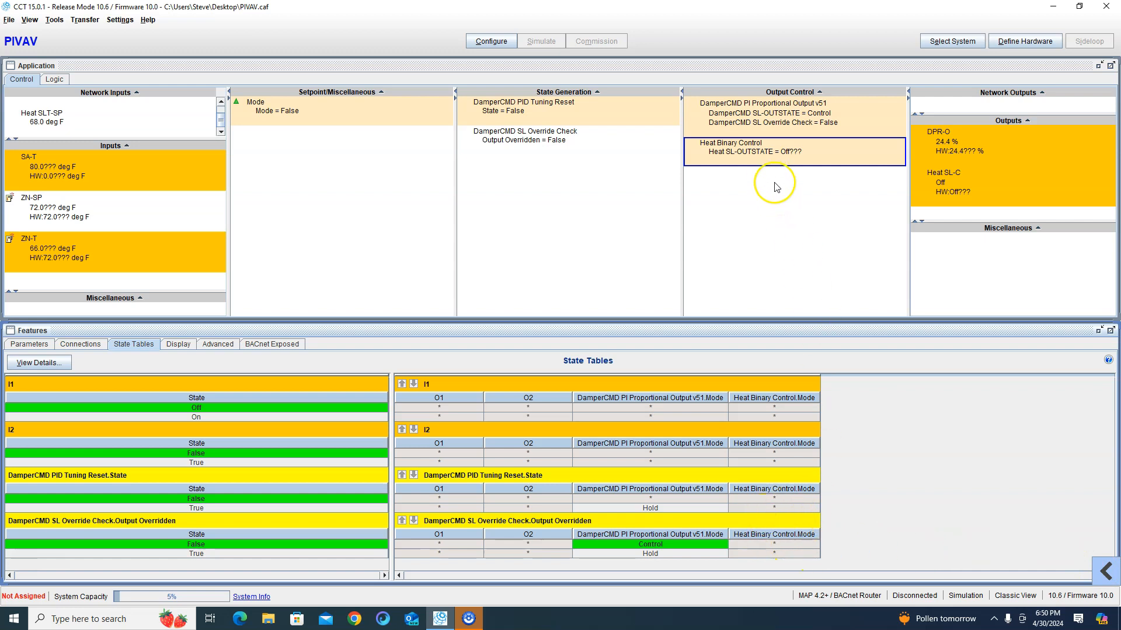
# - Command the simulated Mode input of Heat Binary Control to a test value of Control
pyautogui.rightClick(762, 155)
pyautogui.click(786, 162)
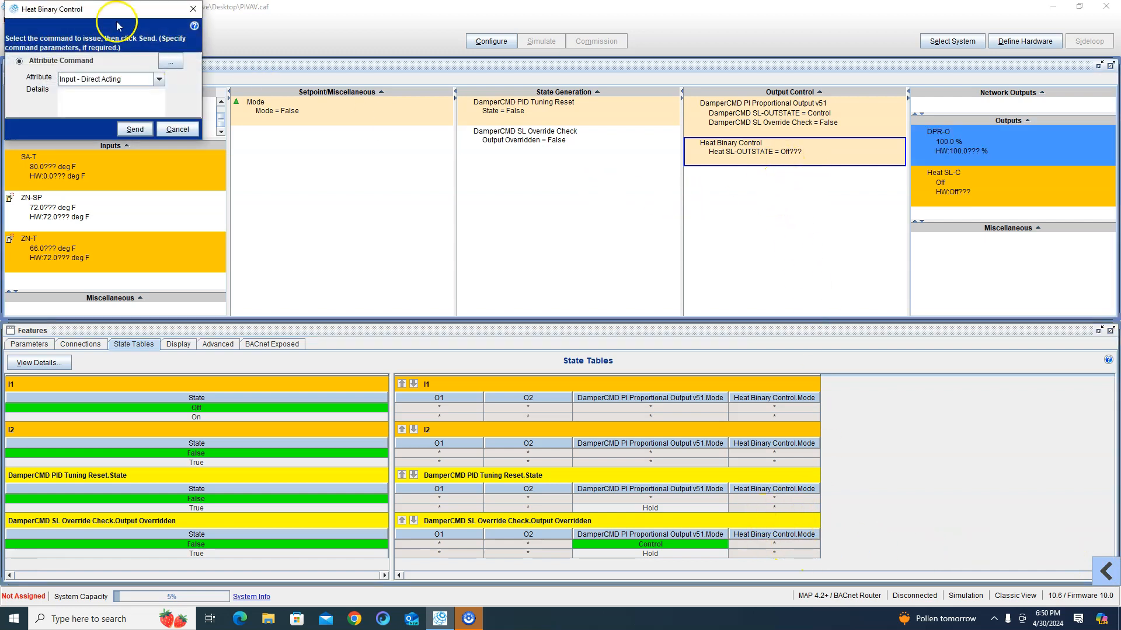
pyautogui.click(158, 79)
pyautogui.click(141, 113)
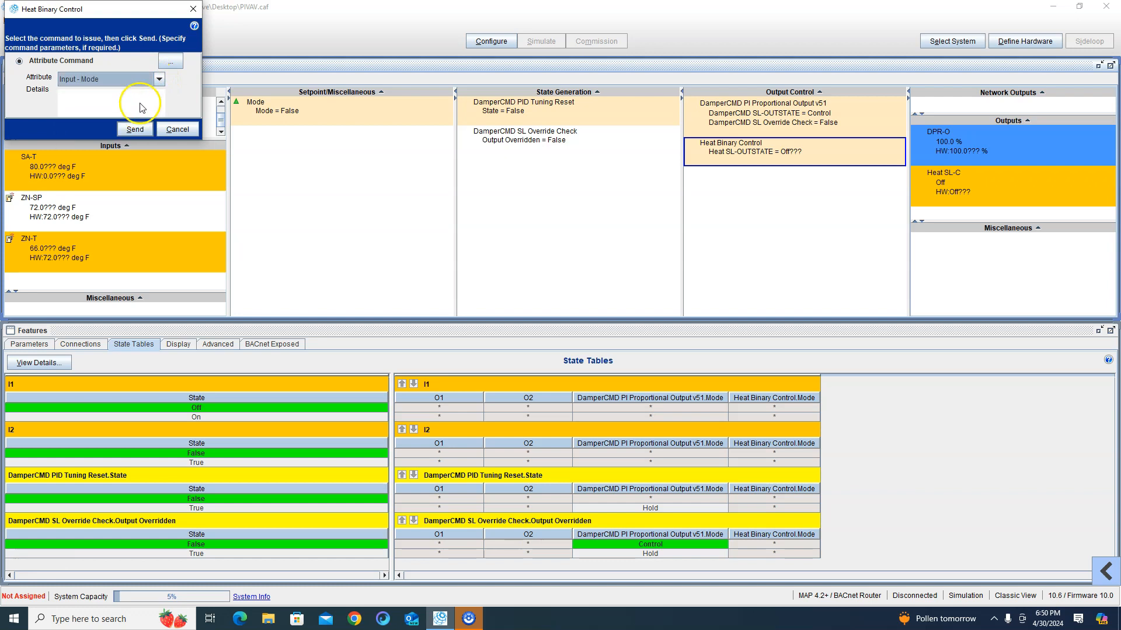
pyautogui.click(171, 61)
pyautogui.click(74, 87)
pyautogui.click(74, 120)
pyautogui.click(63, 124)
pyautogui.click(135, 129)
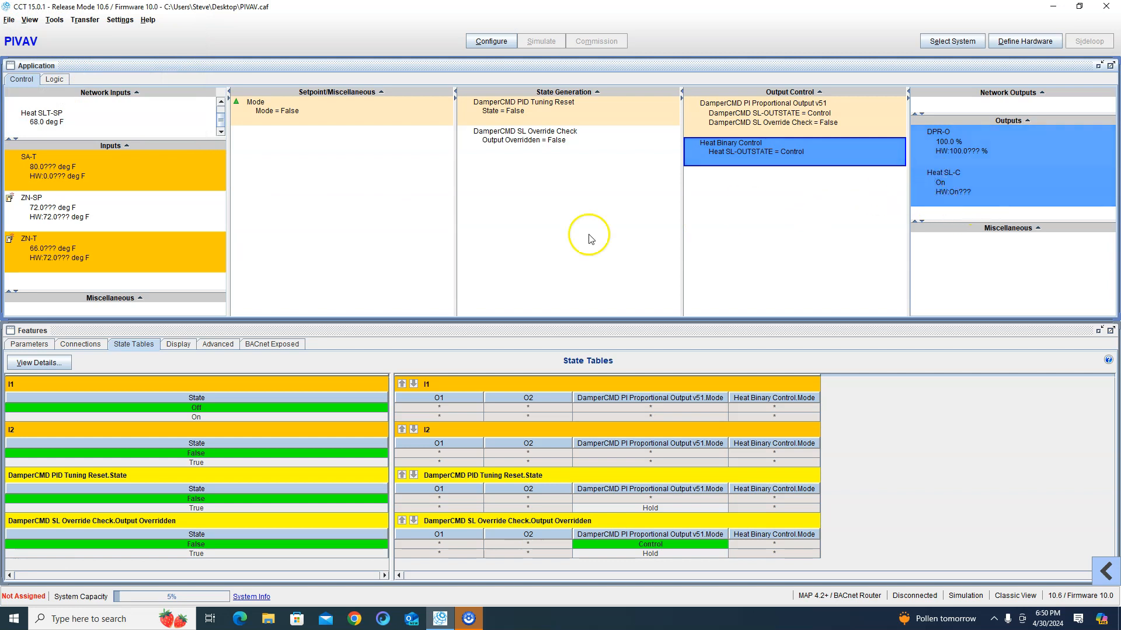
# - Command the simulated ZN-T output to a test value of 71
pyautogui.click(54, 247)
pyautogui.rightClick(54, 247)
pyautogui.click(76, 255)
pyautogui.click(153, 61)
pyautogui.click(89, 86)
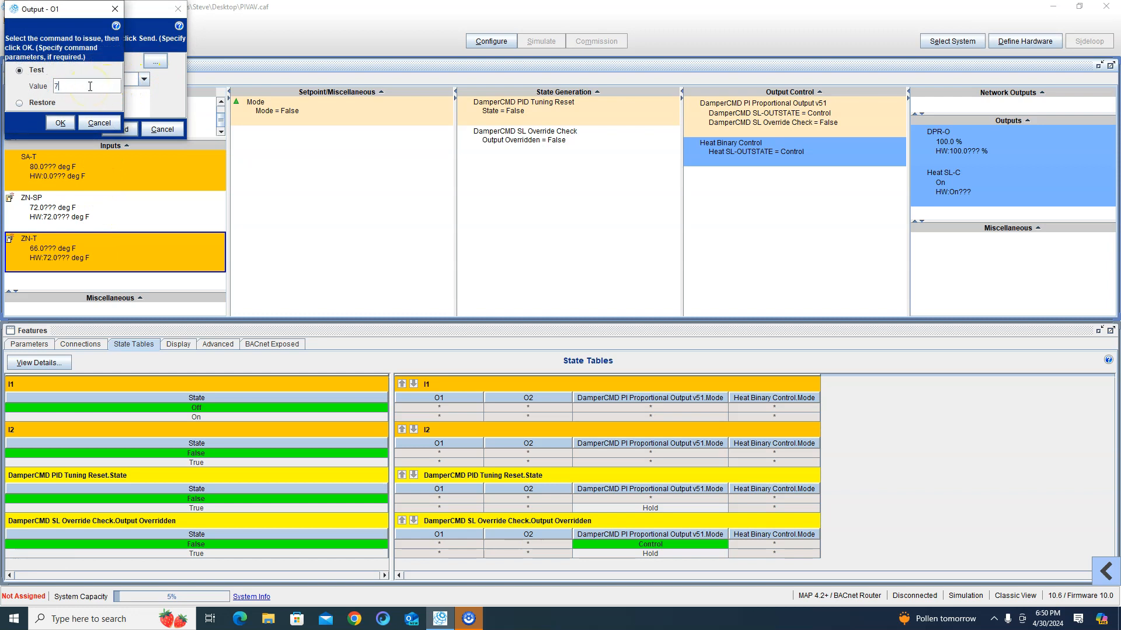
pyautogui.click(59, 124)
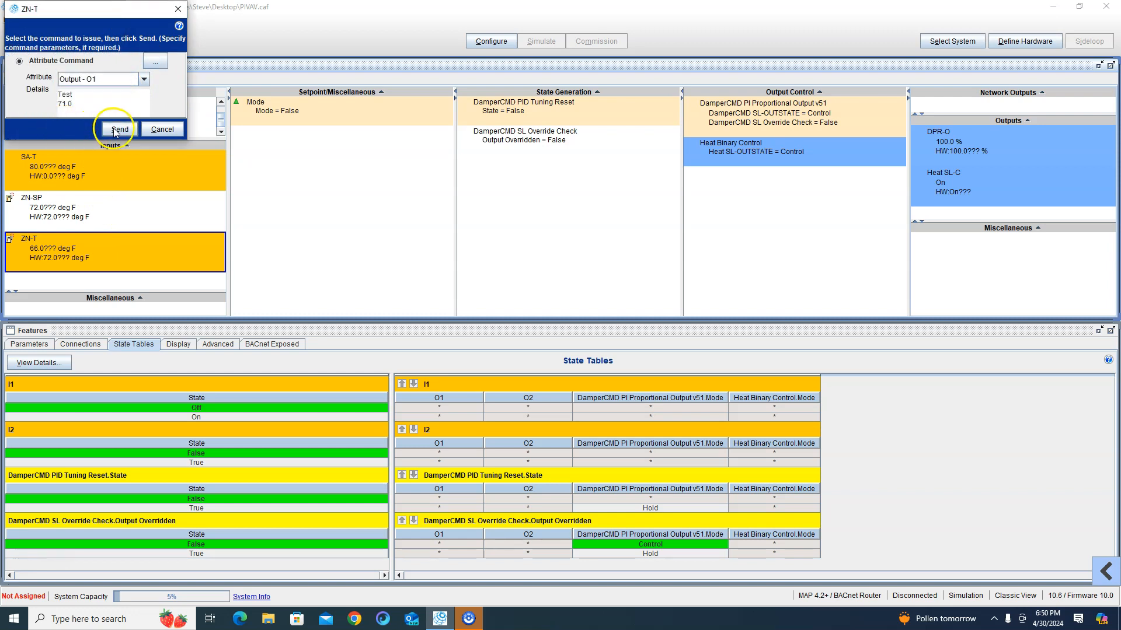
pyautogui.click(128, 125)
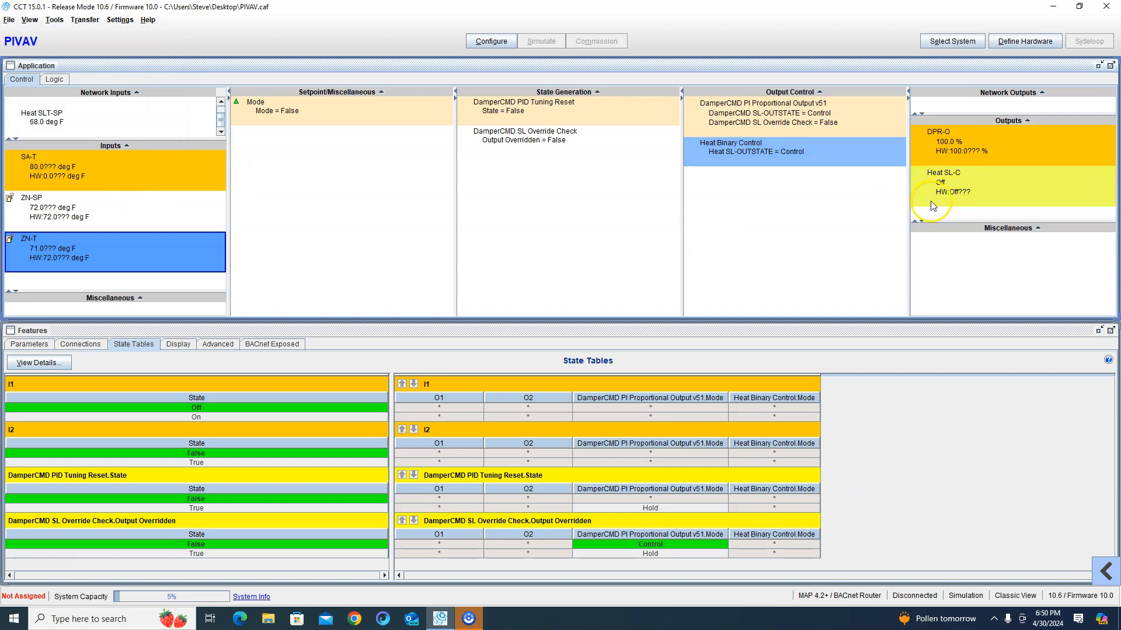
# - Stop the simulation and return the application to configuration mode
pyautogui.click(764, 549)
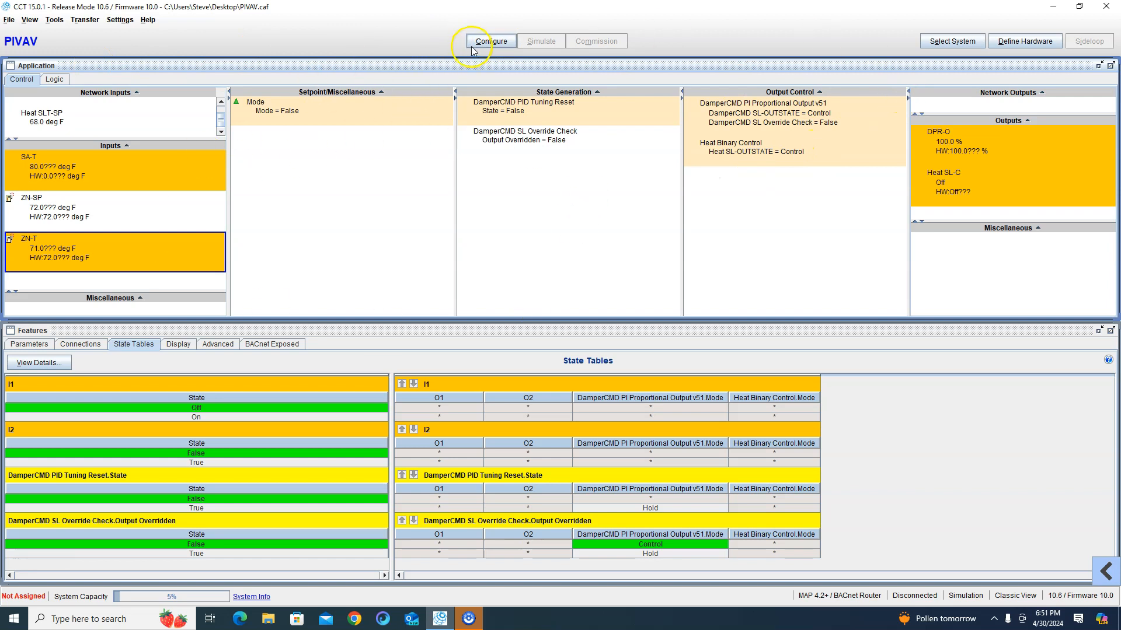
pyautogui.click(493, 42)
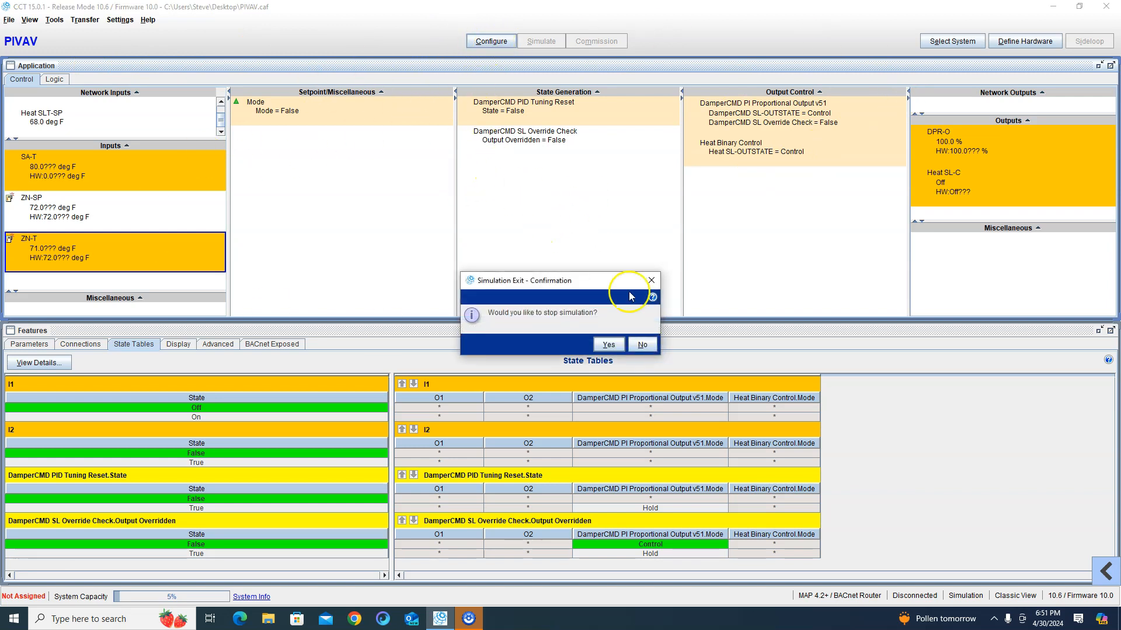
pyautogui.click(609, 345)
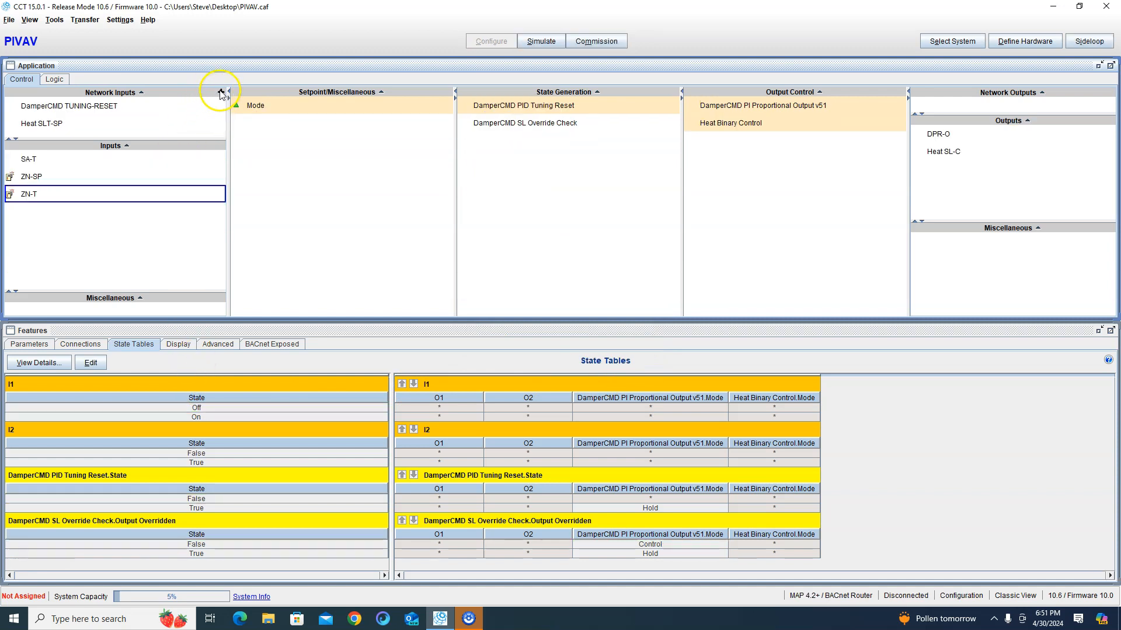
# - Add one INPUT-ENUM network input with the user name Occ
pyautogui.click(220, 92)
pyautogui.click(359, 227)
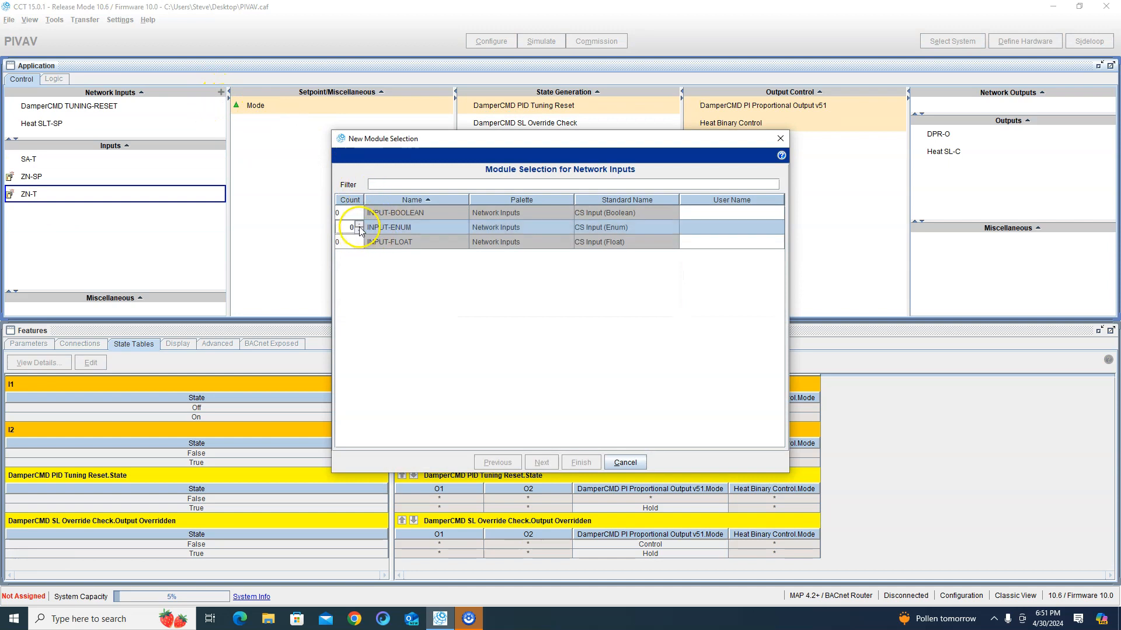
pyautogui.click(702, 227)
pyautogui.write('Occ')
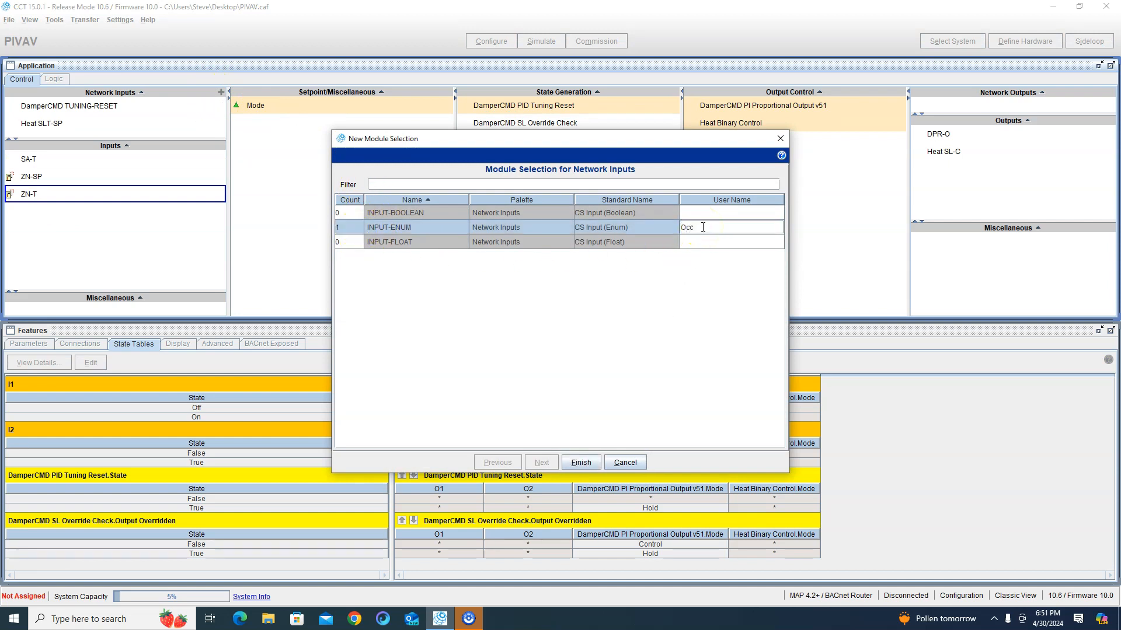
pyautogui.click(581, 462)
# - Set the Occ network input's States Text to Occ Schedule and apply the change
pyautogui.scroll(-1, 70, 125)
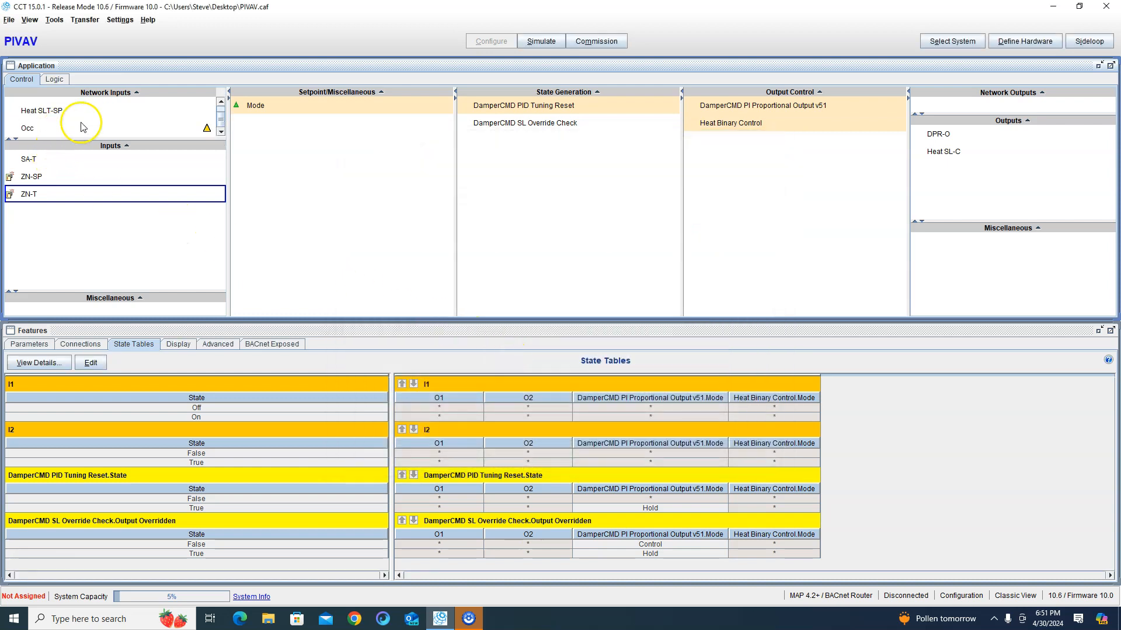
pyautogui.click(89, 130)
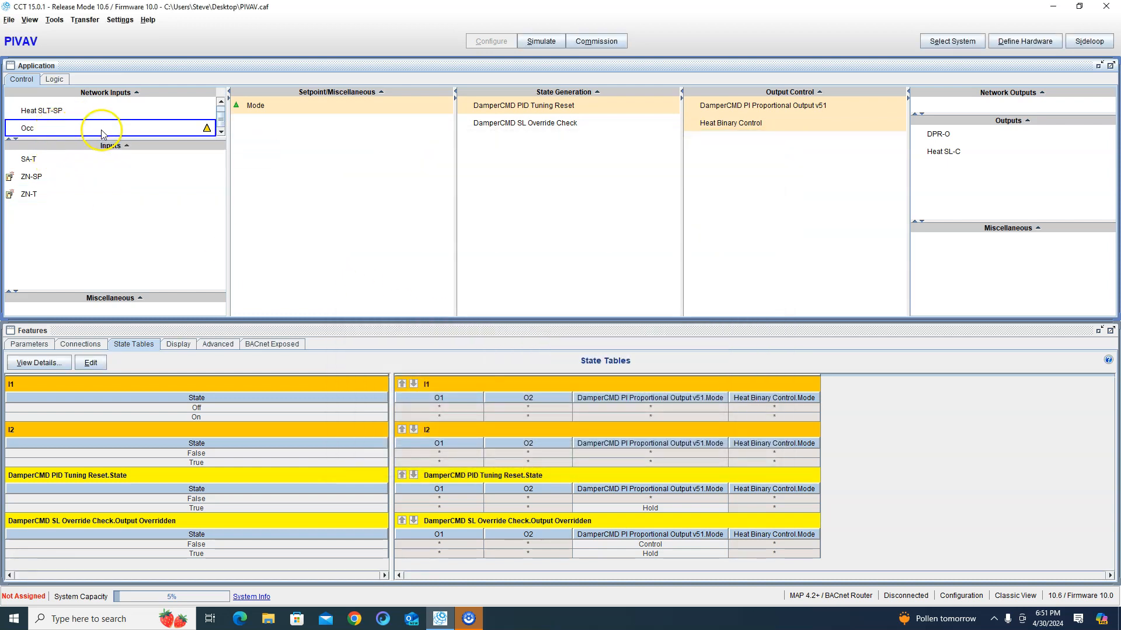
pyautogui.doubleClick(97, 130)
pyautogui.click(111, 182)
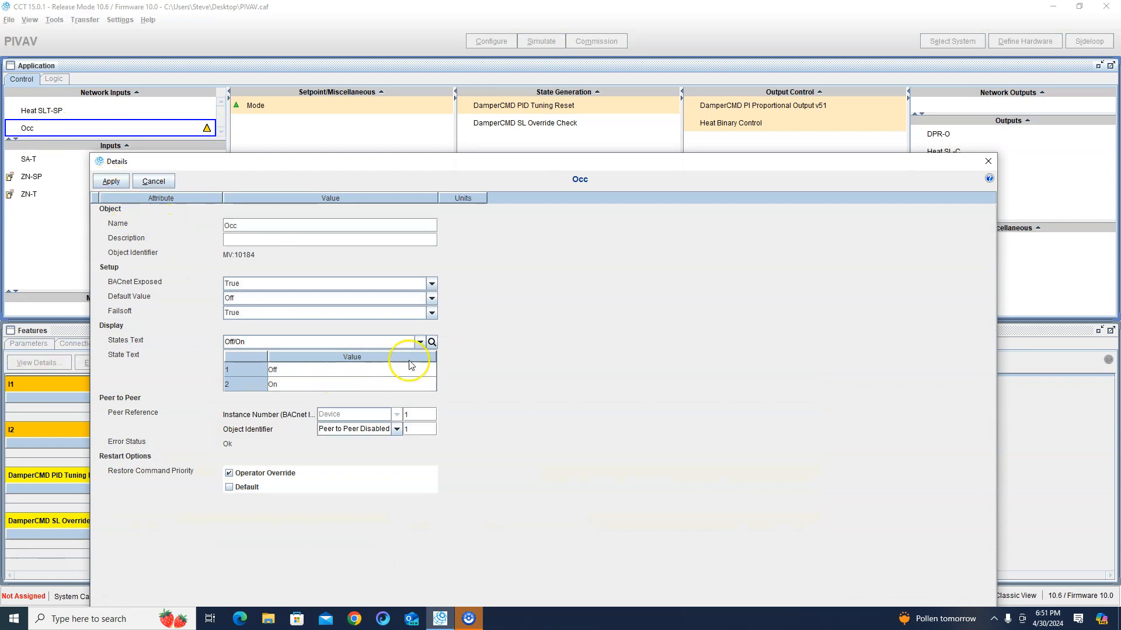
pyautogui.click(420, 343)
pyautogui.write('occ')
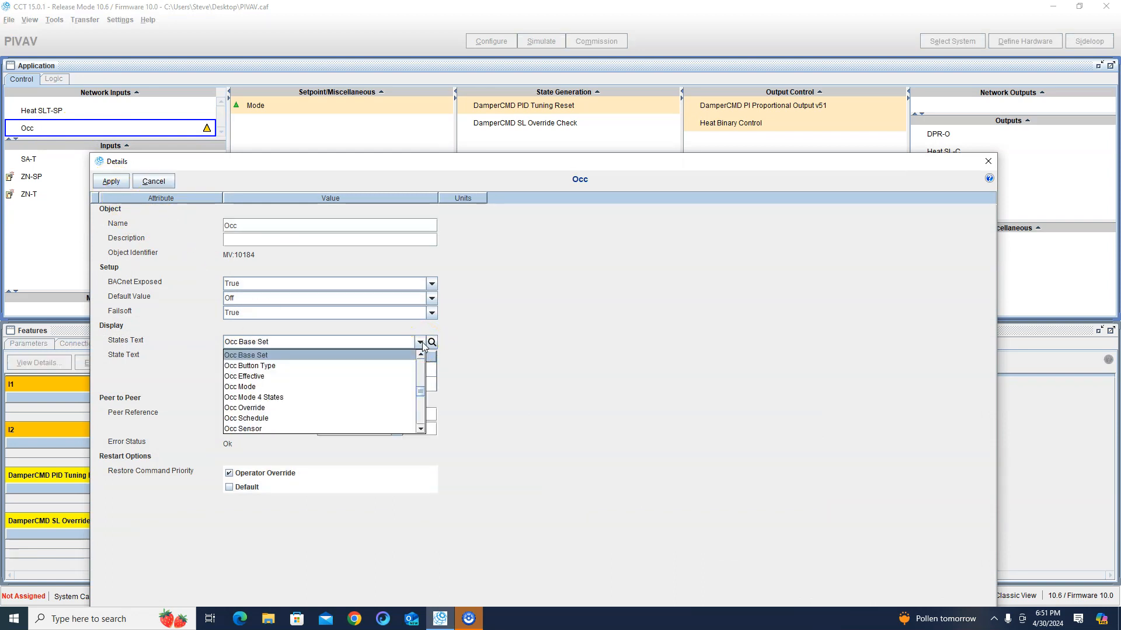
pyautogui.click(354, 417)
pyautogui.click(112, 183)
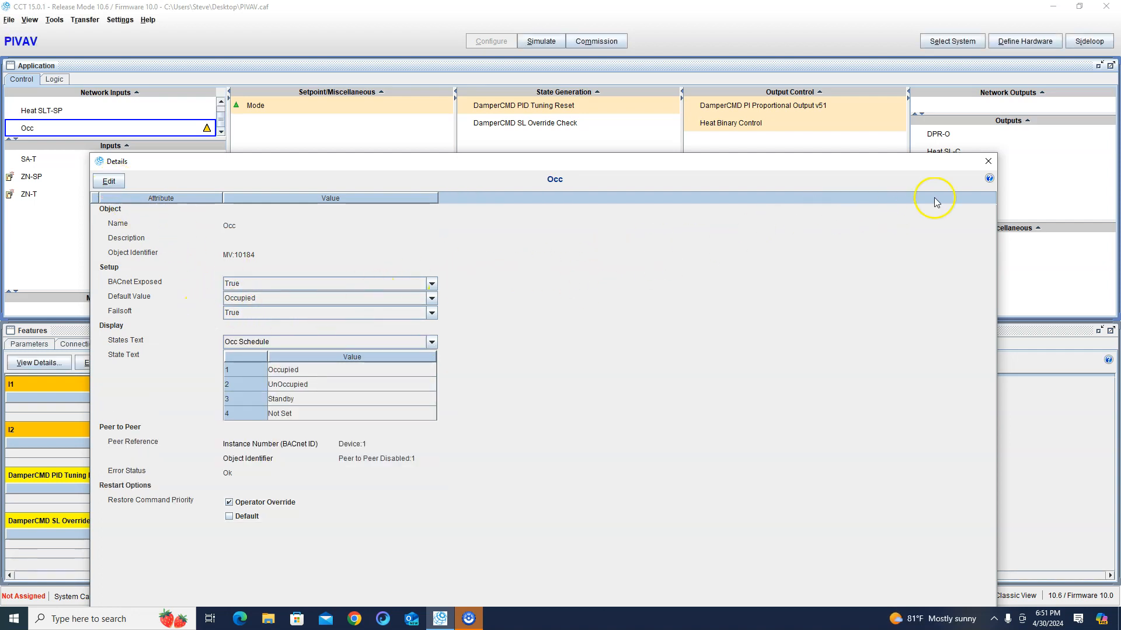
pyautogui.click(988, 161)
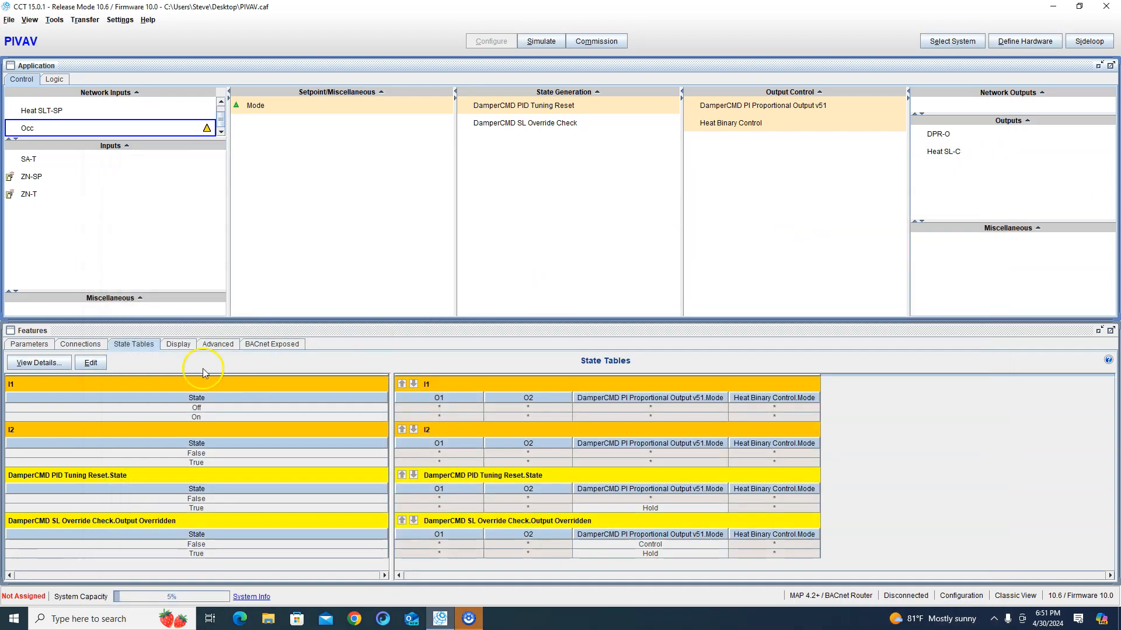
# - Delete the unused I1 and I2 state selection tables
pyautogui.click(85, 366)
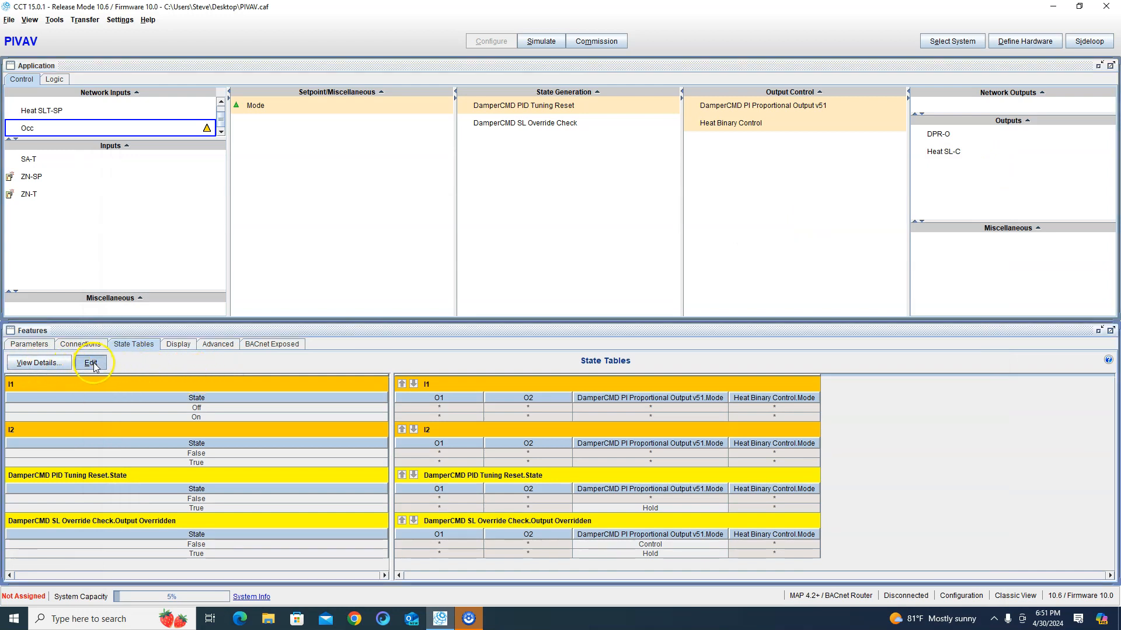
pyautogui.rightClick(614, 385)
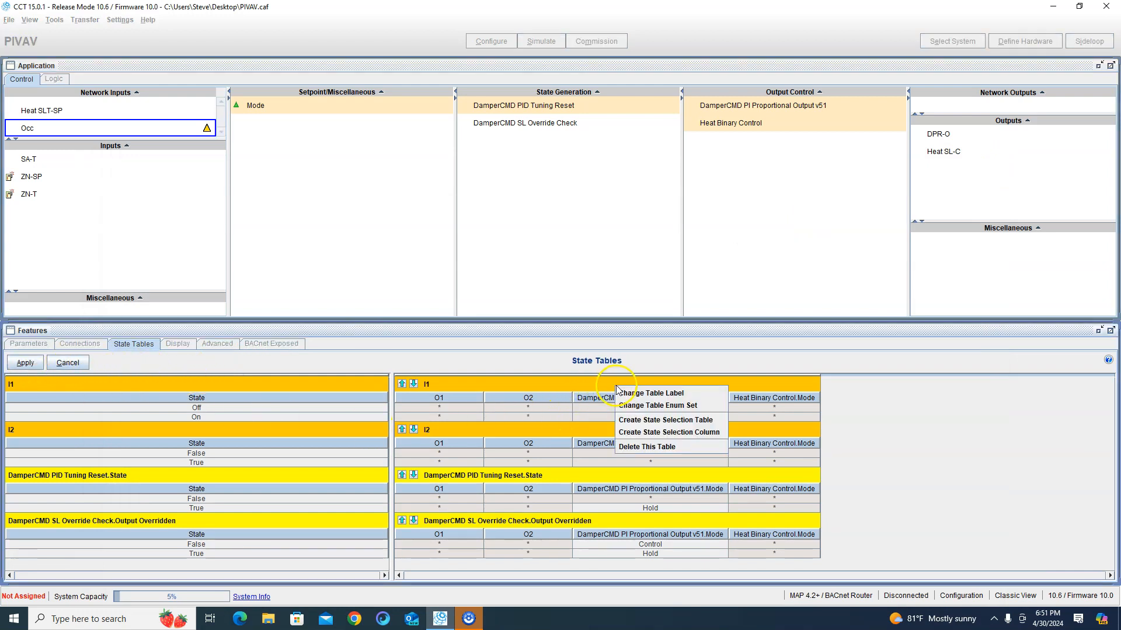
pyautogui.click(676, 446)
pyautogui.rightClick(657, 388)
pyautogui.click(680, 435)
# - Create a state selection table named Occ with table priority 0 and the Occ Schedule enumeration
pyautogui.rightClick(651, 385)
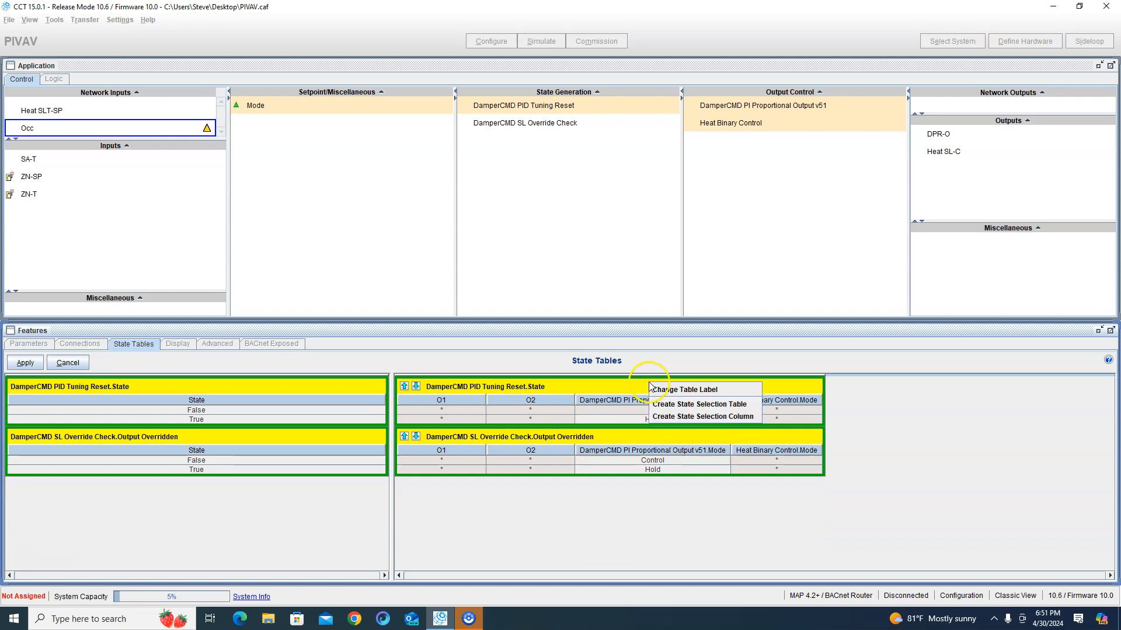
pyautogui.click(673, 404)
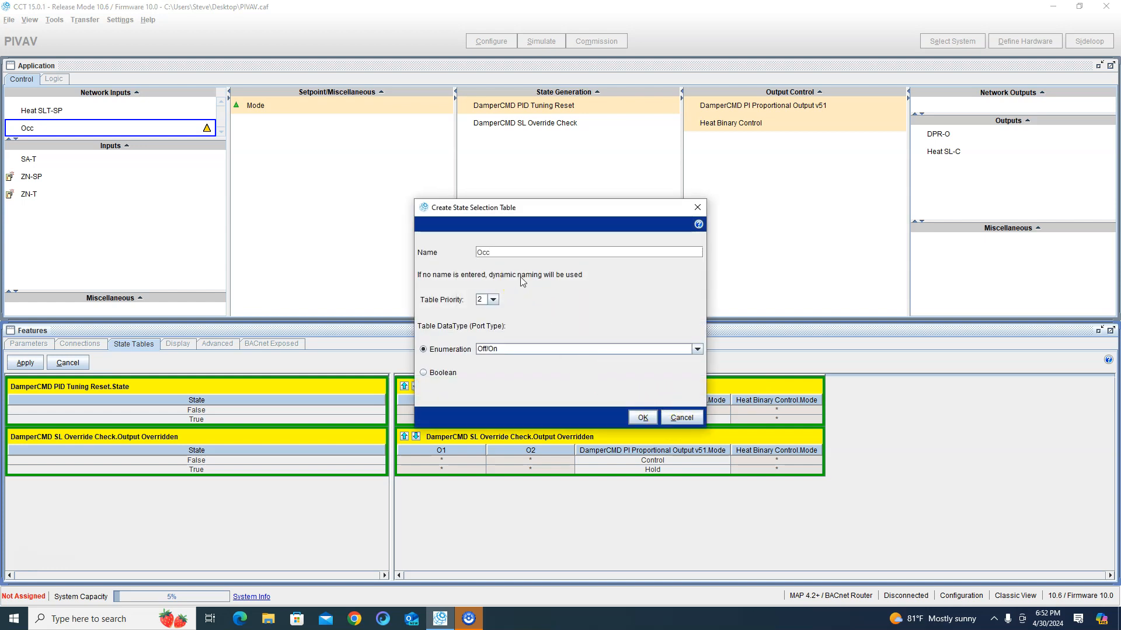
pyautogui.click(524, 349)
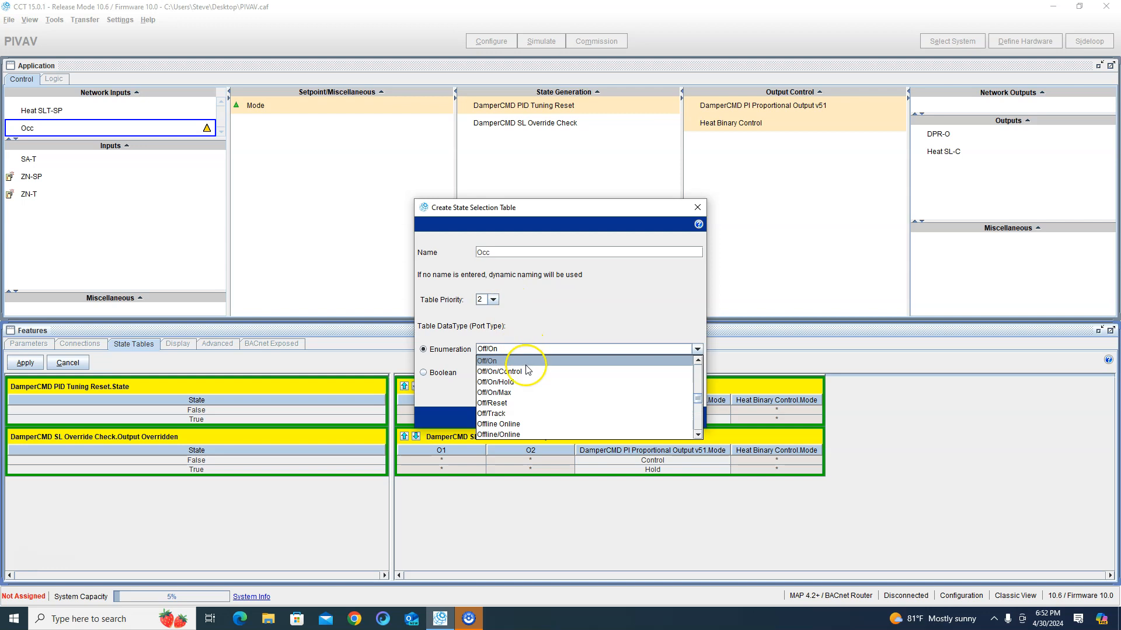
pyautogui.scroll(-10, 527, 370)
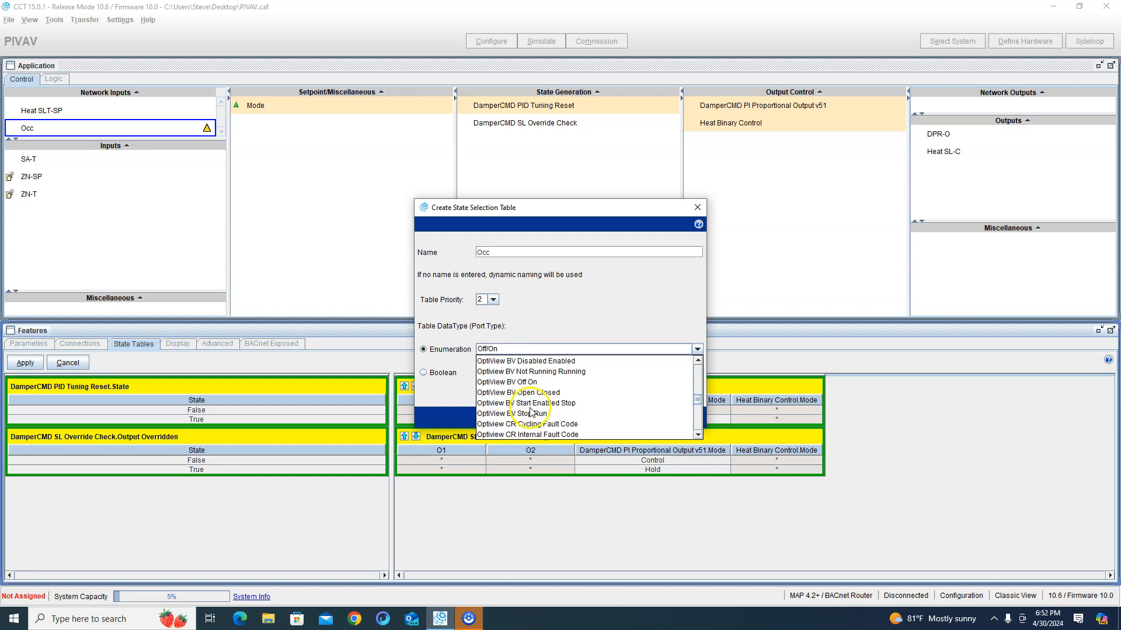
pyautogui.scroll(10, 530, 411)
pyautogui.scroll(3, 531, 407)
pyautogui.click(507, 372)
pyautogui.click(493, 300)
pyautogui.click(490, 312)
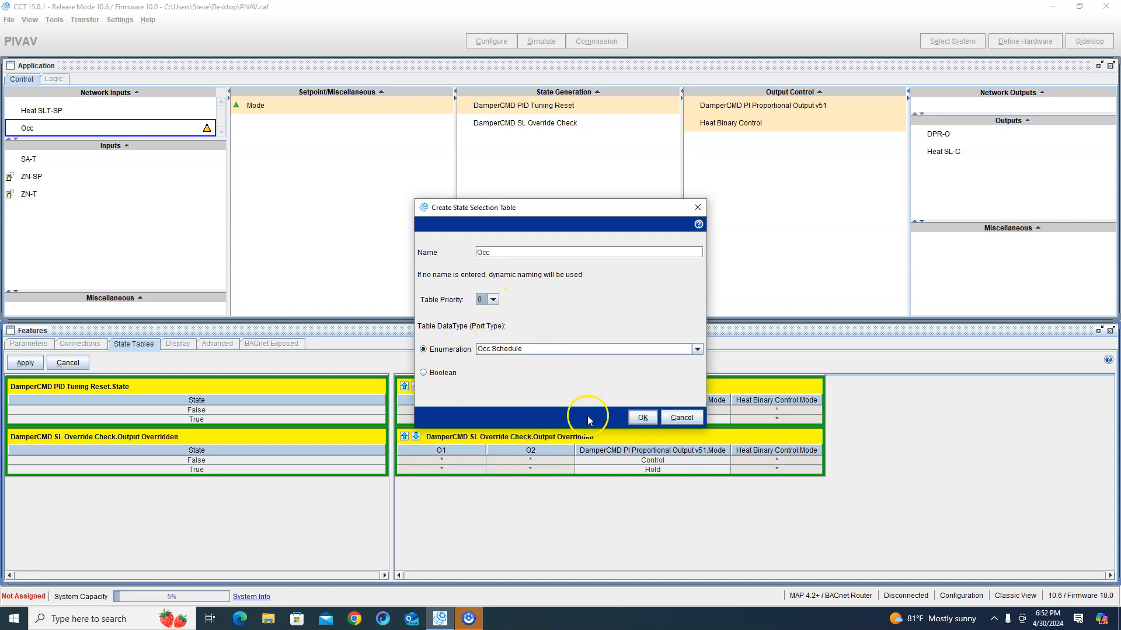
pyautogui.click(643, 418)
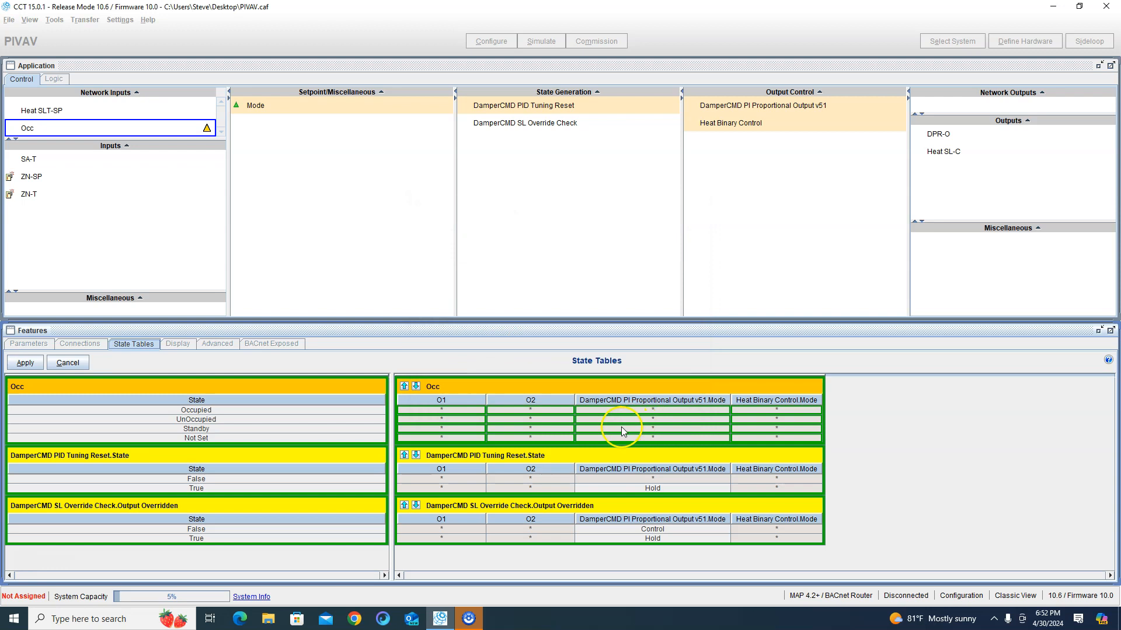
# - In the Occ table, set both the damper and heat control modes to Control for Occupied and Off for UnOccupied
pyautogui.click(652, 414)
pyautogui.click(676, 437)
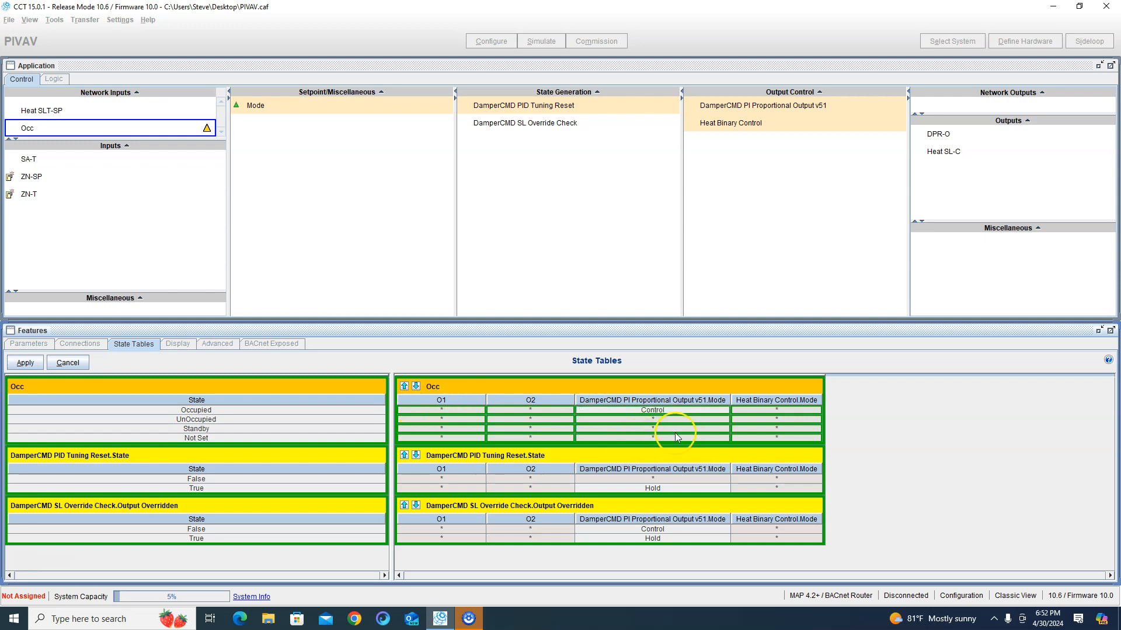
pyautogui.click(771, 412)
pyautogui.click(744, 441)
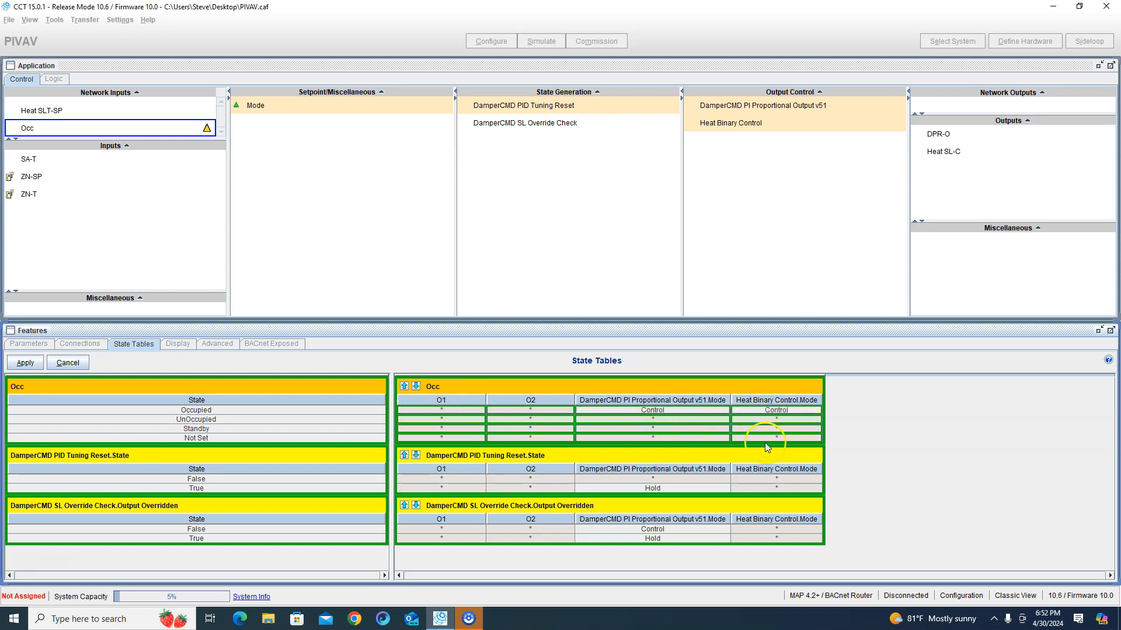
pyautogui.click(679, 421)
pyautogui.click(654, 437)
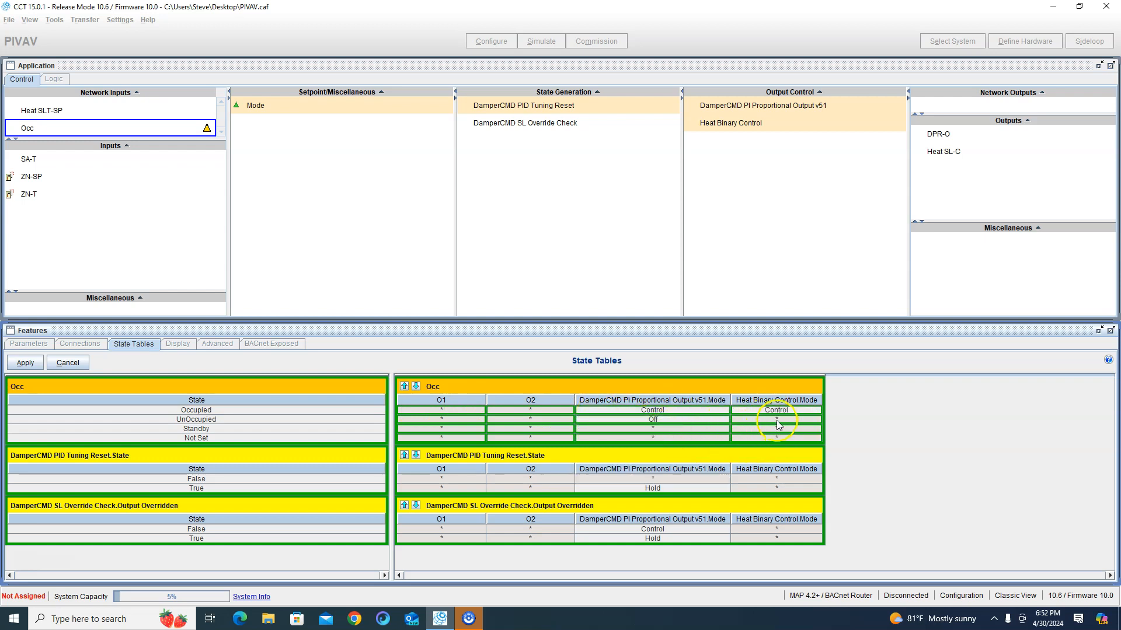
pyautogui.click(779, 421)
pyautogui.click(737, 431)
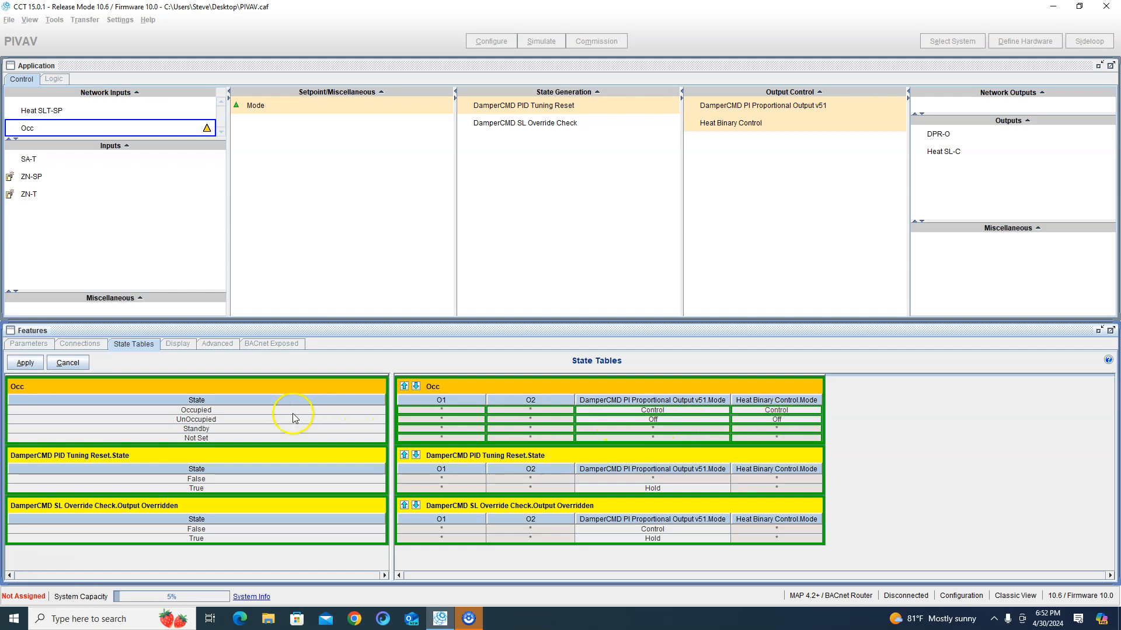
# - Set the damper and heat control modes to Control for Standby and Not Set, and apply the state table changes
pyautogui.click(638, 430)
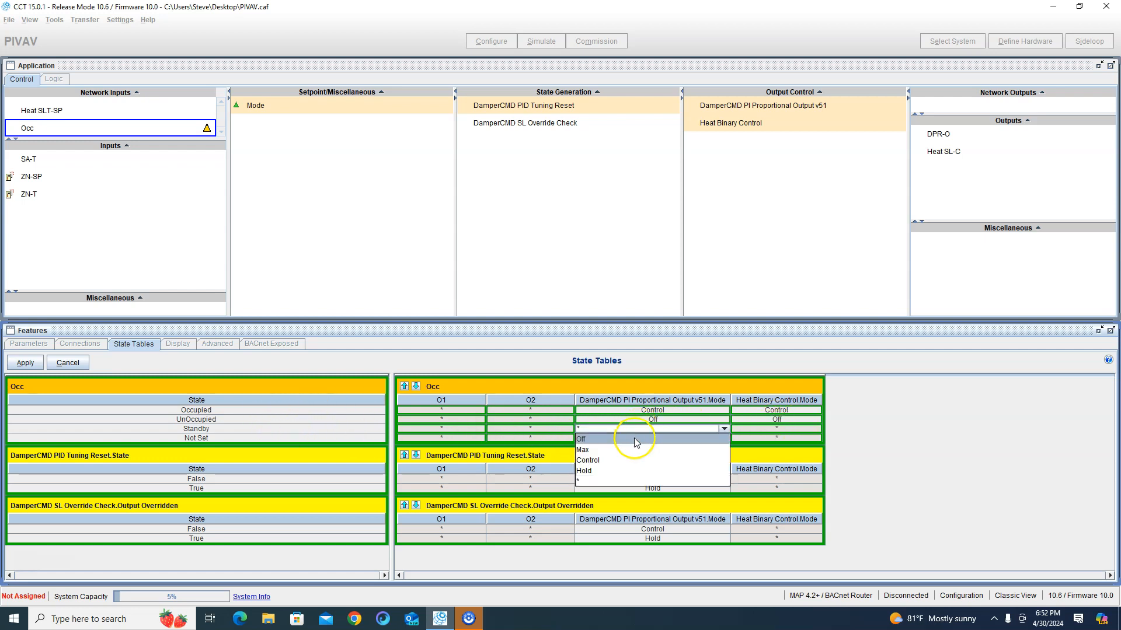
pyautogui.click(634, 461)
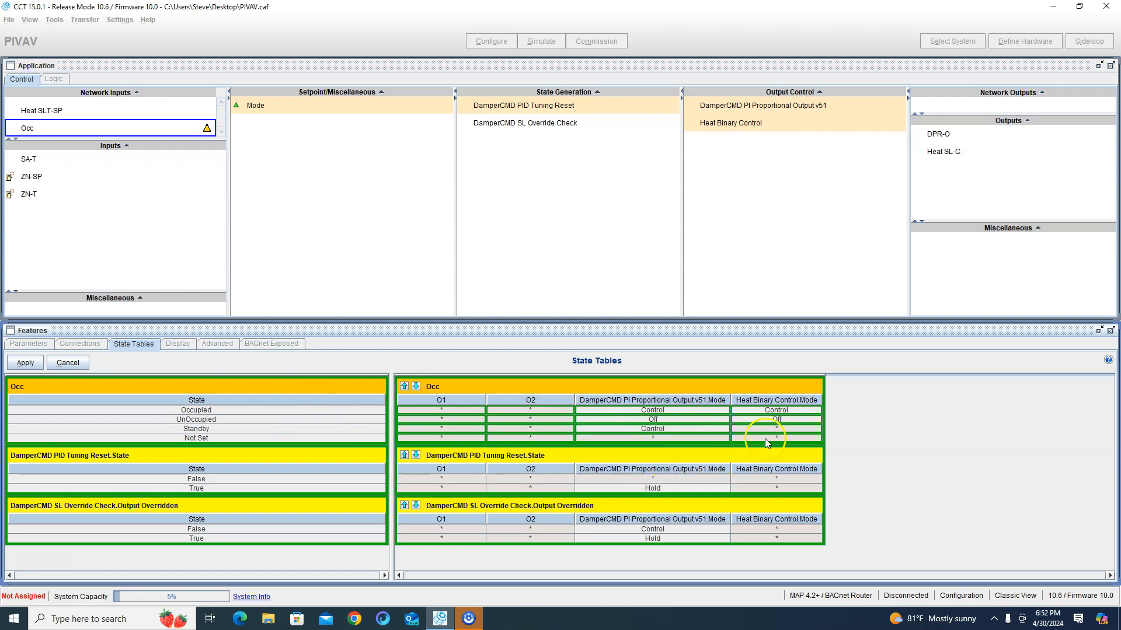
pyautogui.click(765, 430)
pyautogui.click(764, 461)
pyautogui.click(640, 441)
pyautogui.click(623, 469)
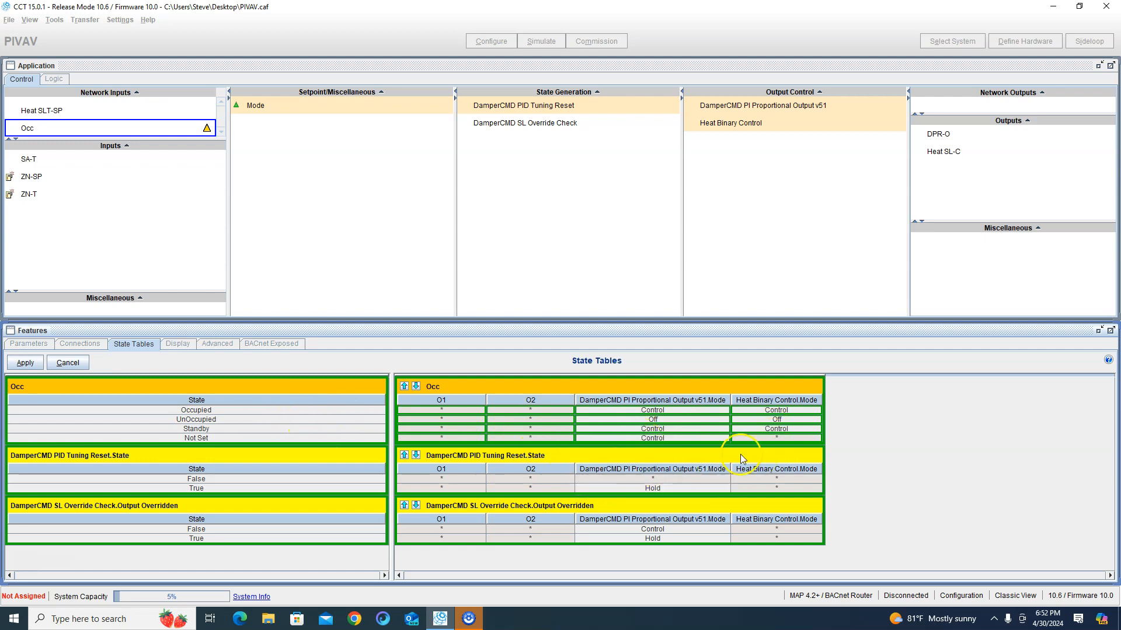
pyautogui.click(777, 439)
pyautogui.click(769, 471)
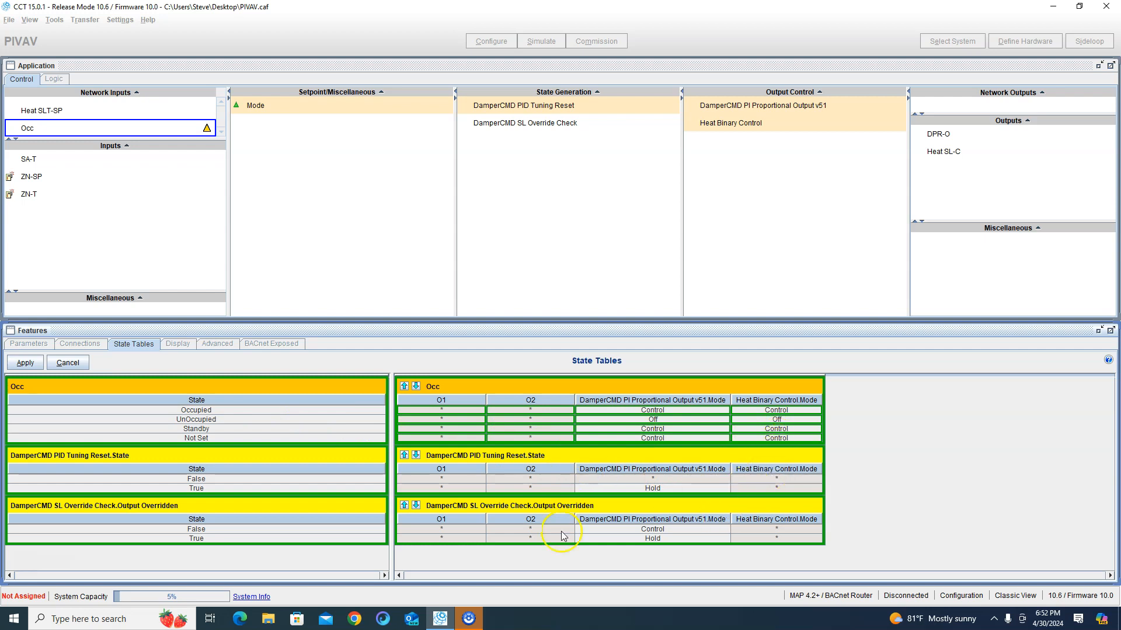
pyautogui.click(25, 362)
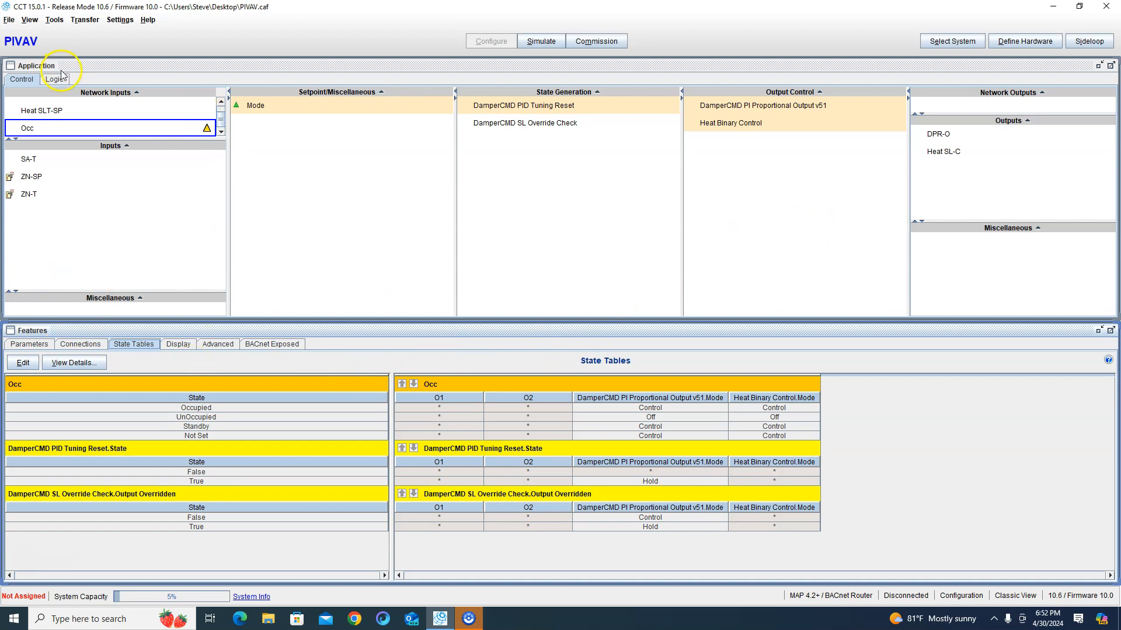
# - Connect the Occ network input's output to the State Selection block
pyautogui.click(81, 344)
pyautogui.rightClick(737, 402)
pyautogui.click(744, 408)
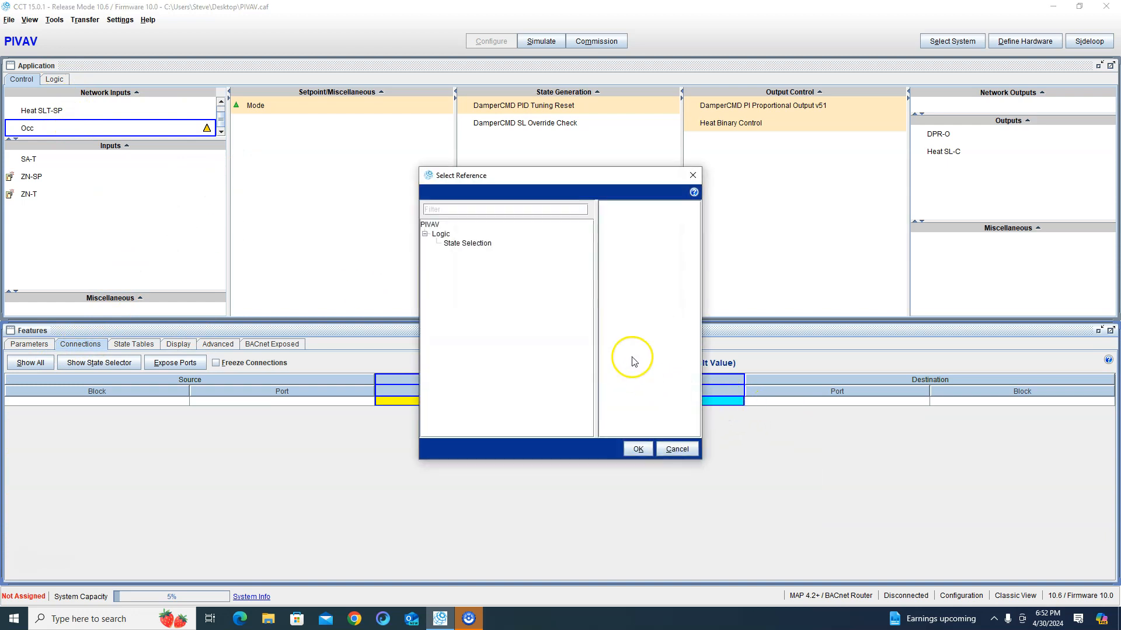
pyautogui.click(473, 243)
pyautogui.click(638, 449)
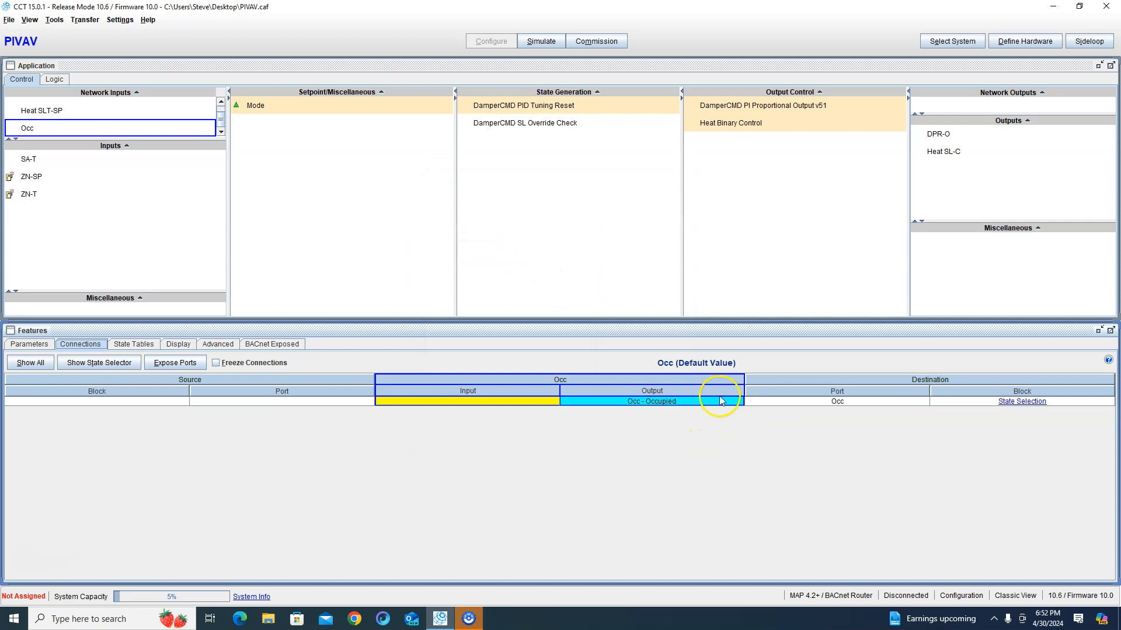
# - Start simulating the application without saving the changes, and display the live state tables
pyautogui.click(541, 42)
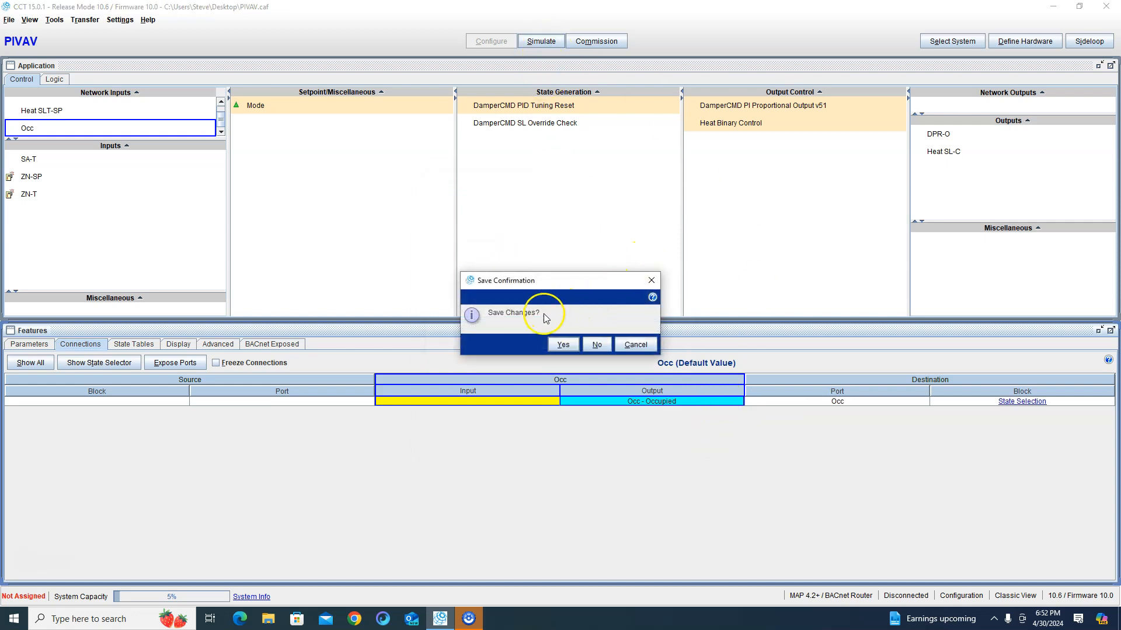
pyautogui.click(596, 345)
pyautogui.click(597, 442)
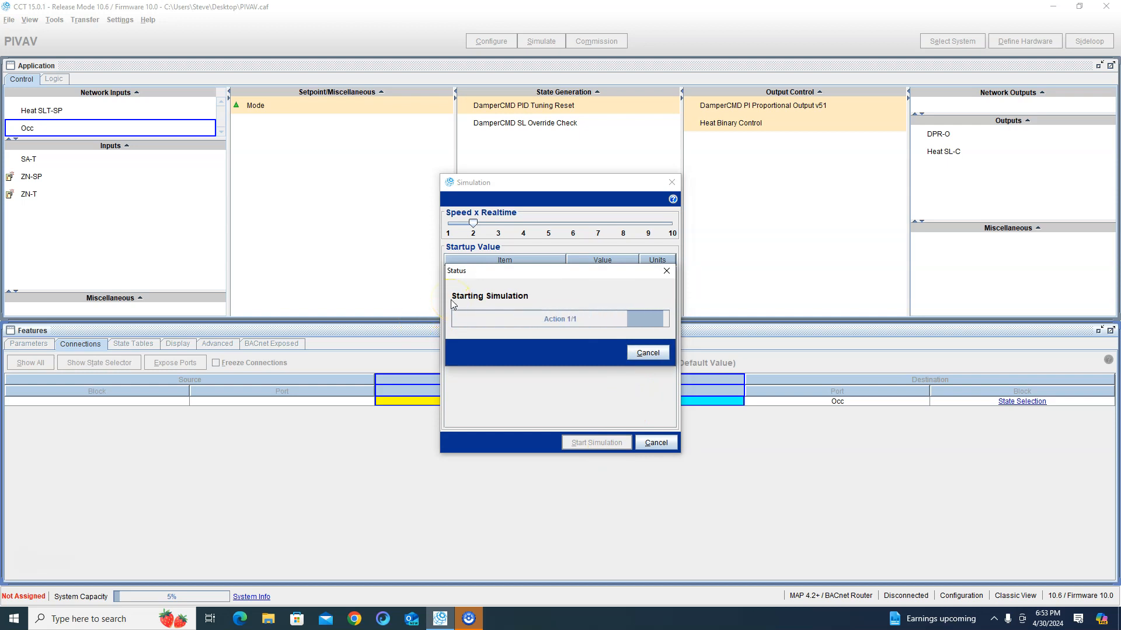
pyautogui.click(700, 247)
pyautogui.click(958, 143)
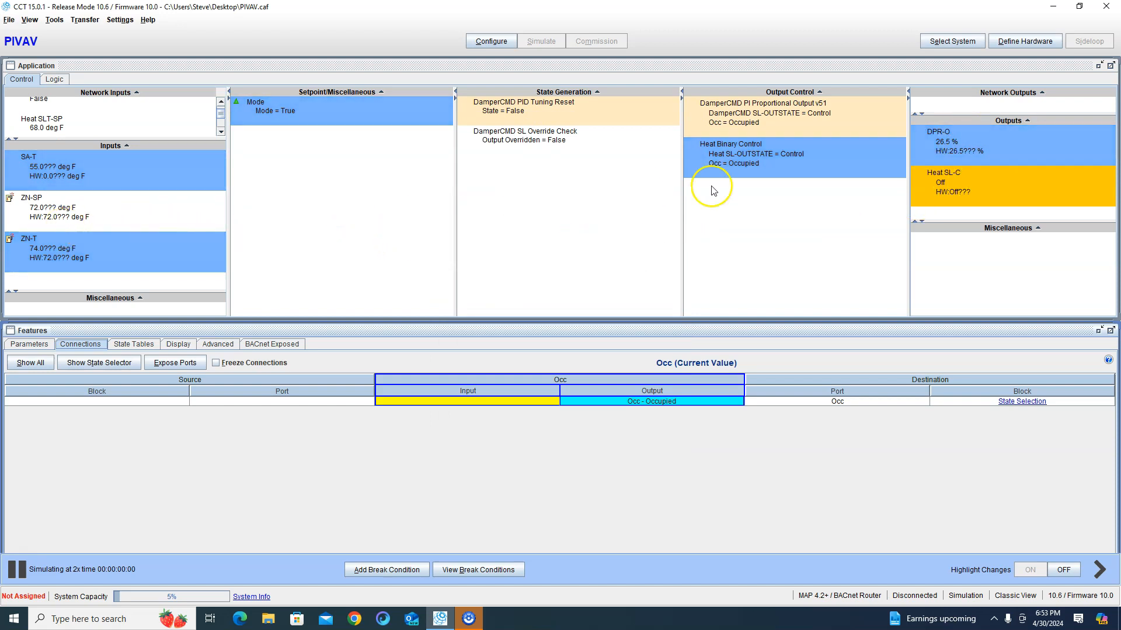
pyautogui.click(137, 345)
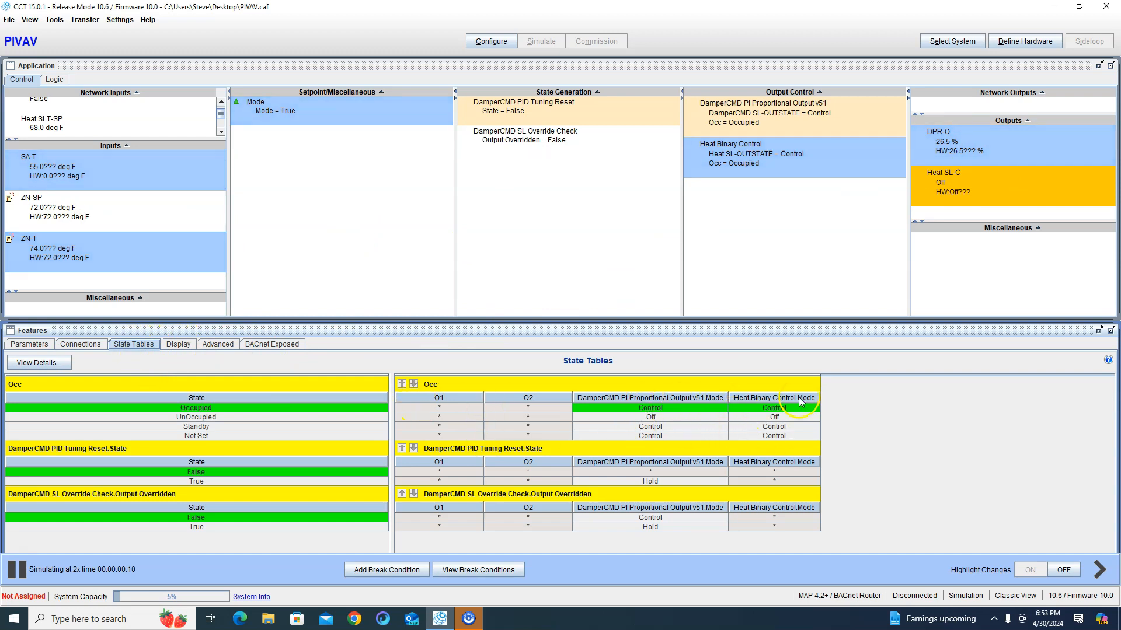
# - Send the ZN-T input a test command that sets its Output - O1 value to 67
pyautogui.click(75, 252)
pyautogui.rightClick(75, 251)
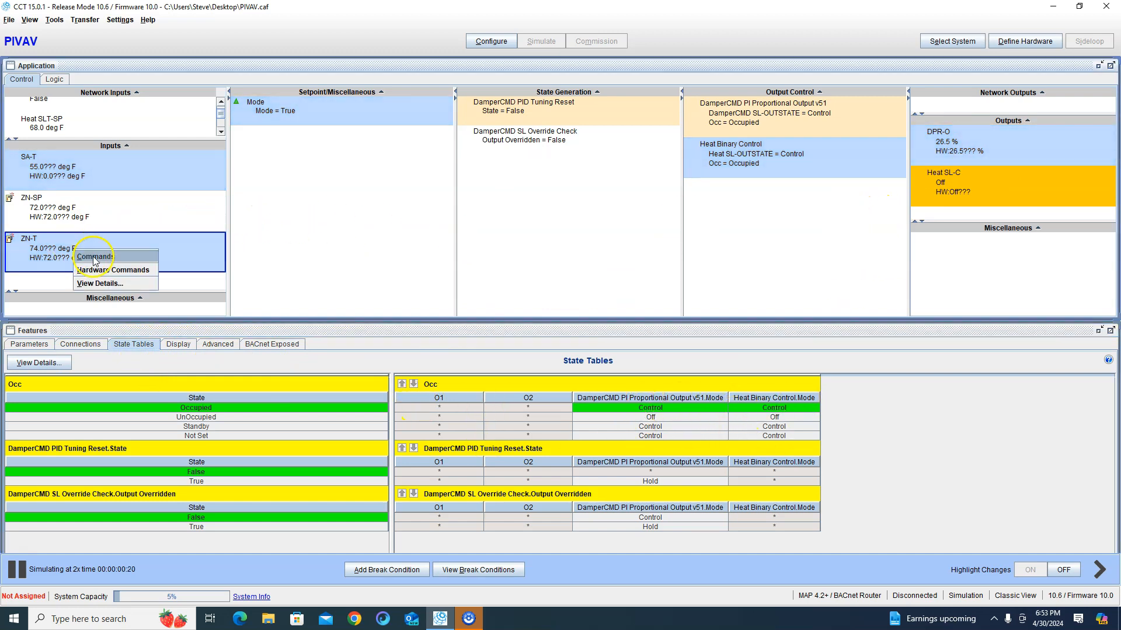
pyautogui.click(93, 257)
pyautogui.click(156, 61)
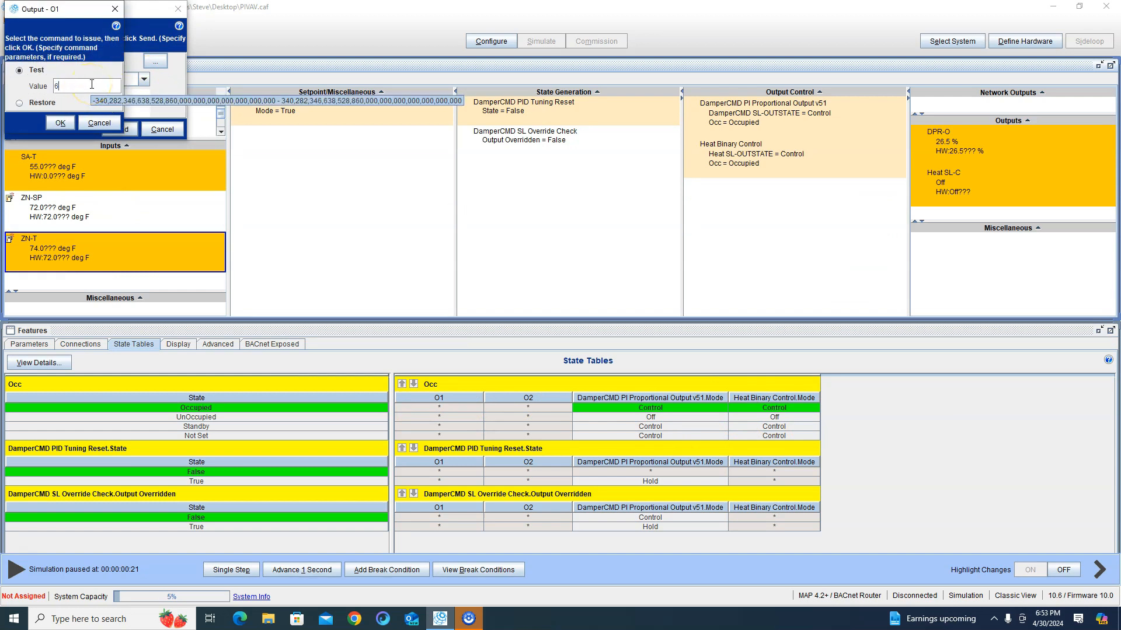
pyautogui.click(60, 123)
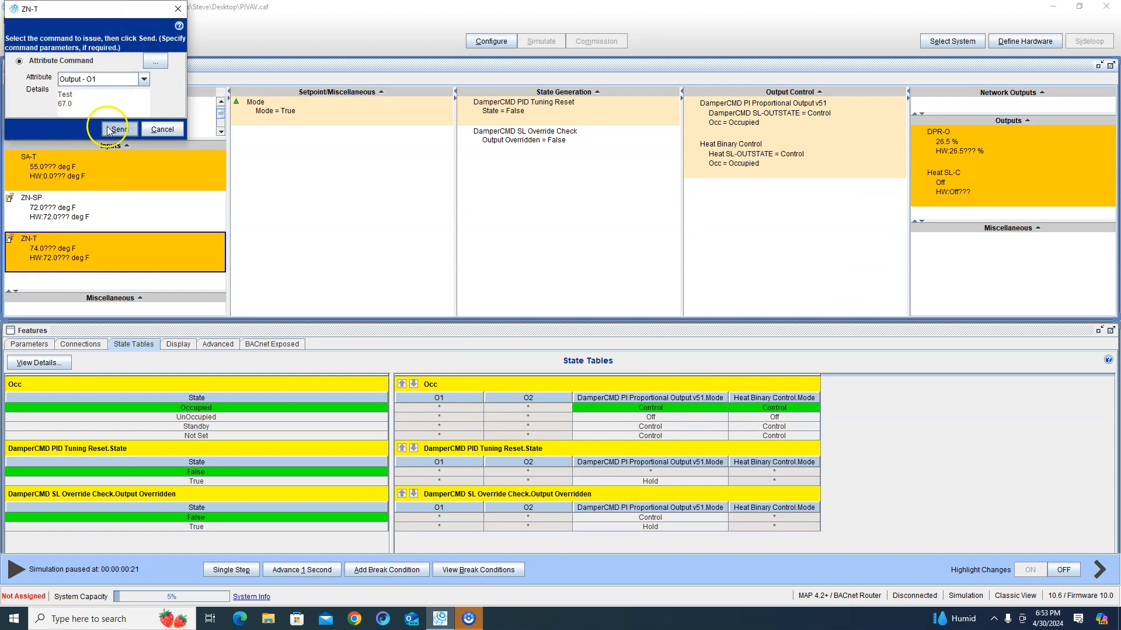
pyautogui.click(125, 128)
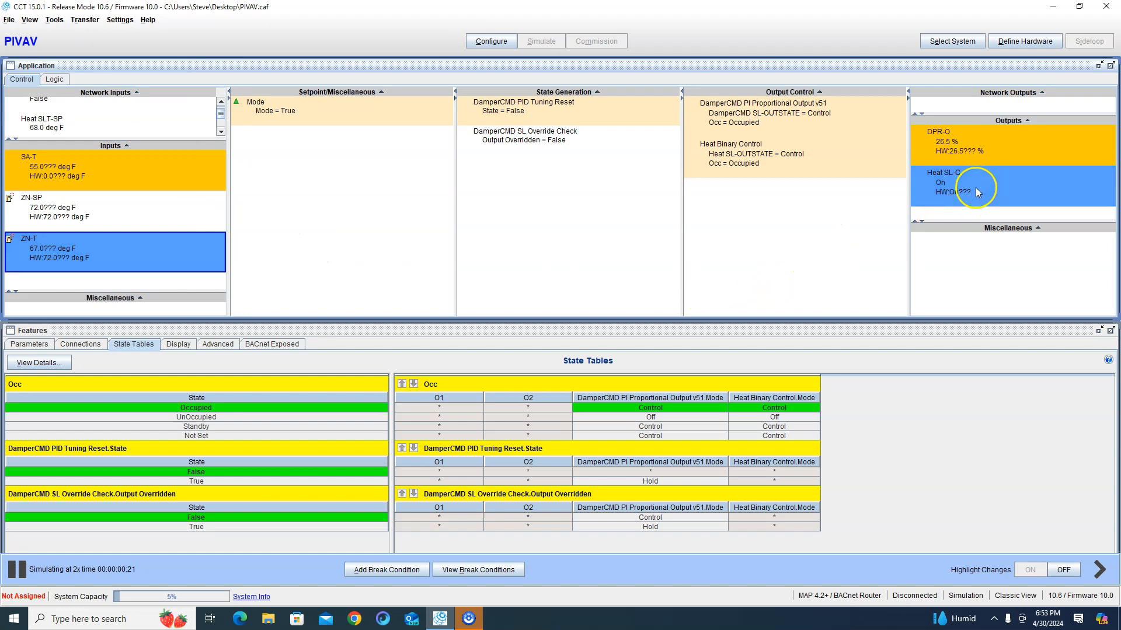
# - Send the ZN-T input a test command that sets its Output - O1 value to 71
pyautogui.rightClick(80, 252)
pyautogui.click(102, 259)
pyautogui.click(157, 66)
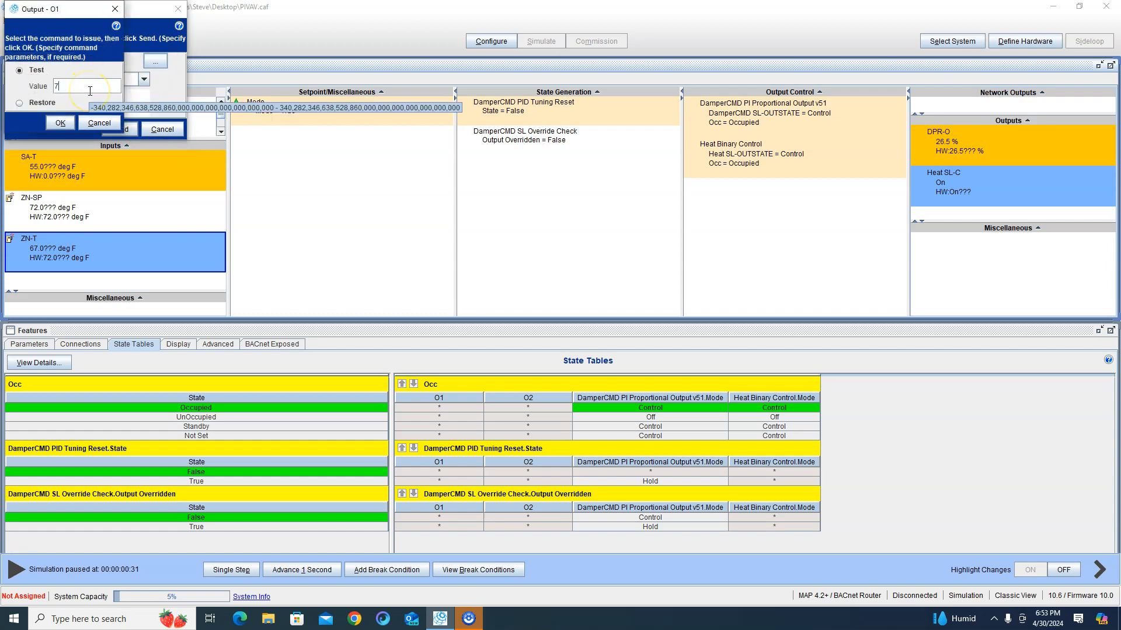
pyautogui.click(60, 123)
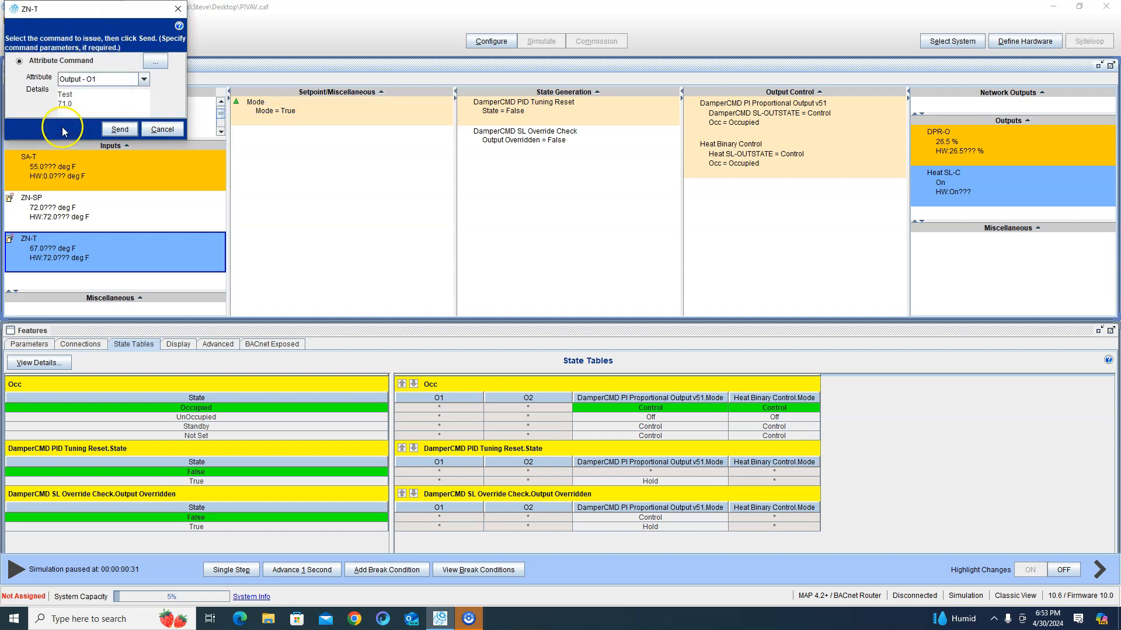
pyautogui.click(119, 129)
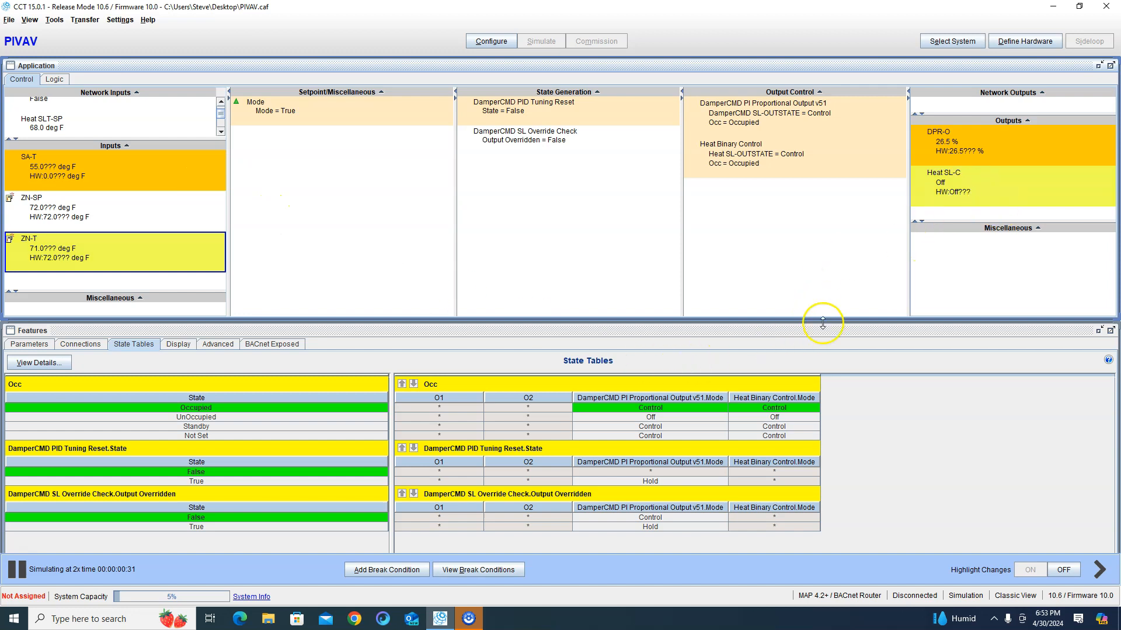